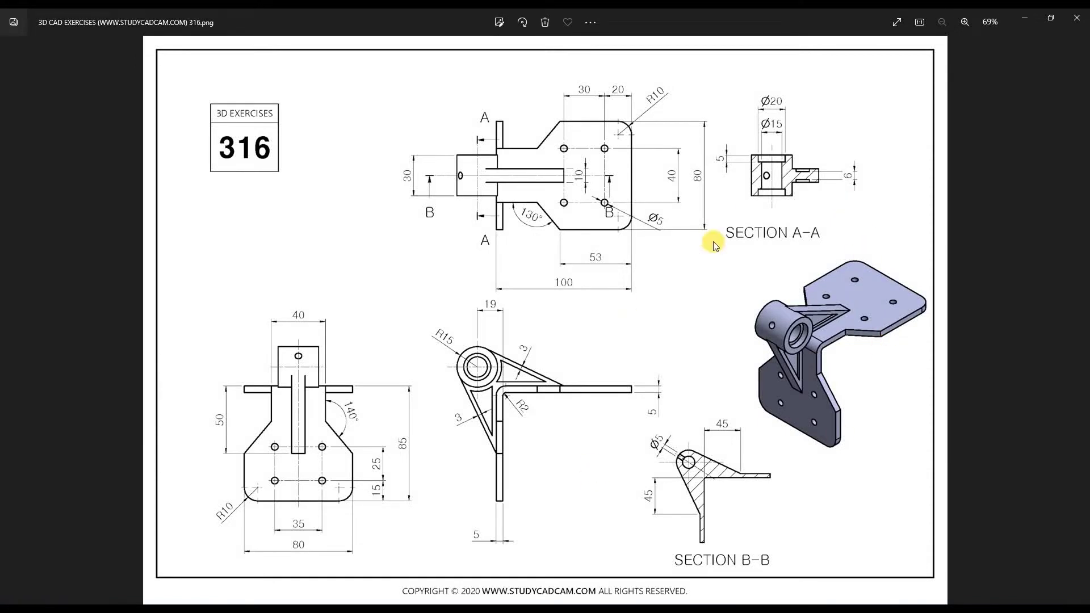
- Close the drawing 316 viewer so the SOLIDWORKS window is visible
left_click(1077, 17)
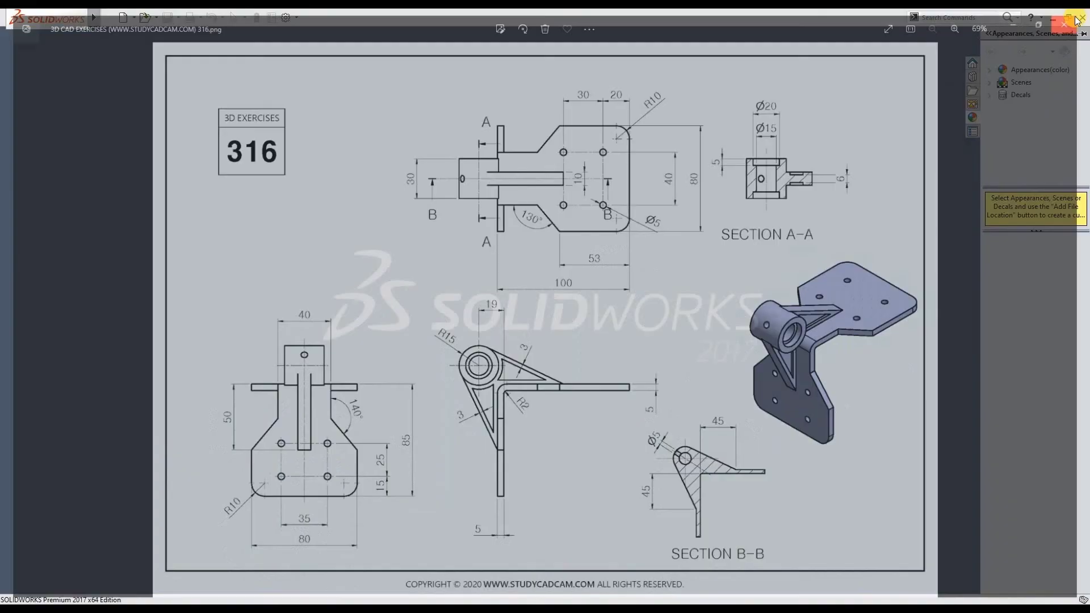
- Create a new part and begin a sketch on the Right Plane
left_click(123, 17)
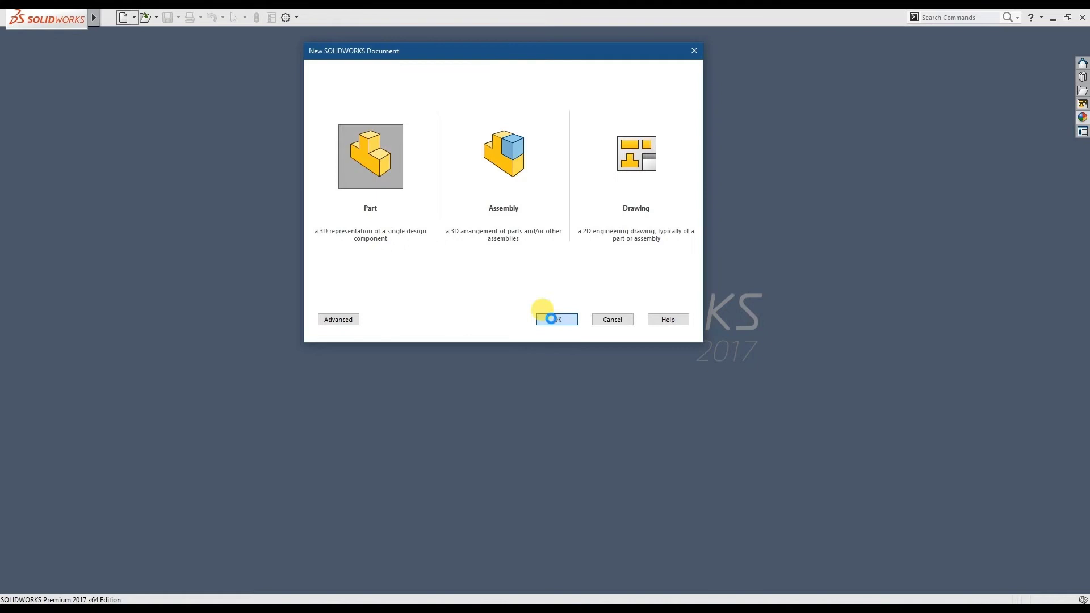
left_click(549, 314)
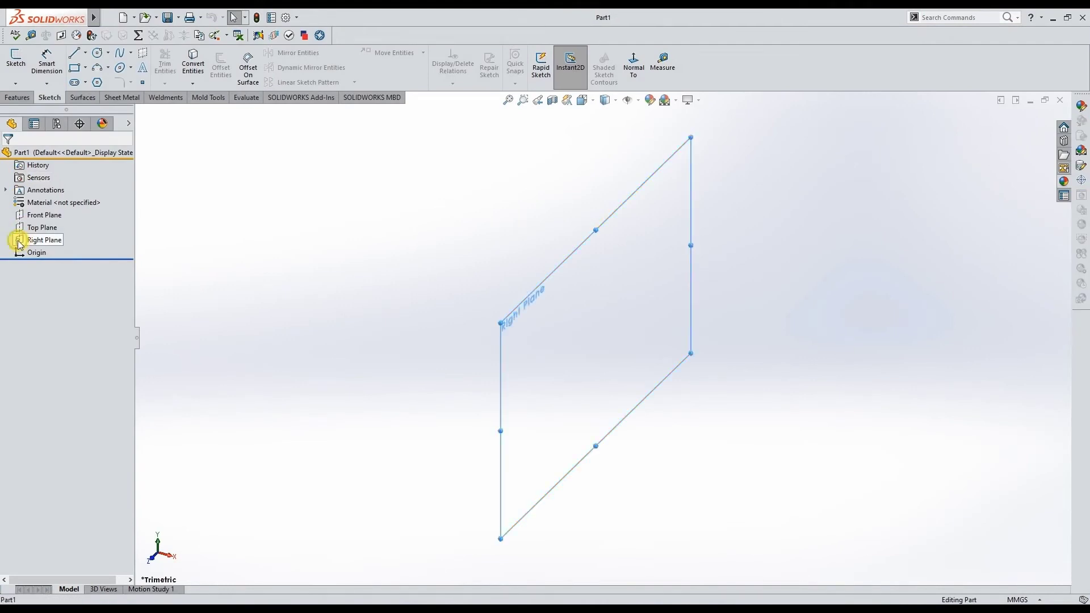
left_click(24, 226)
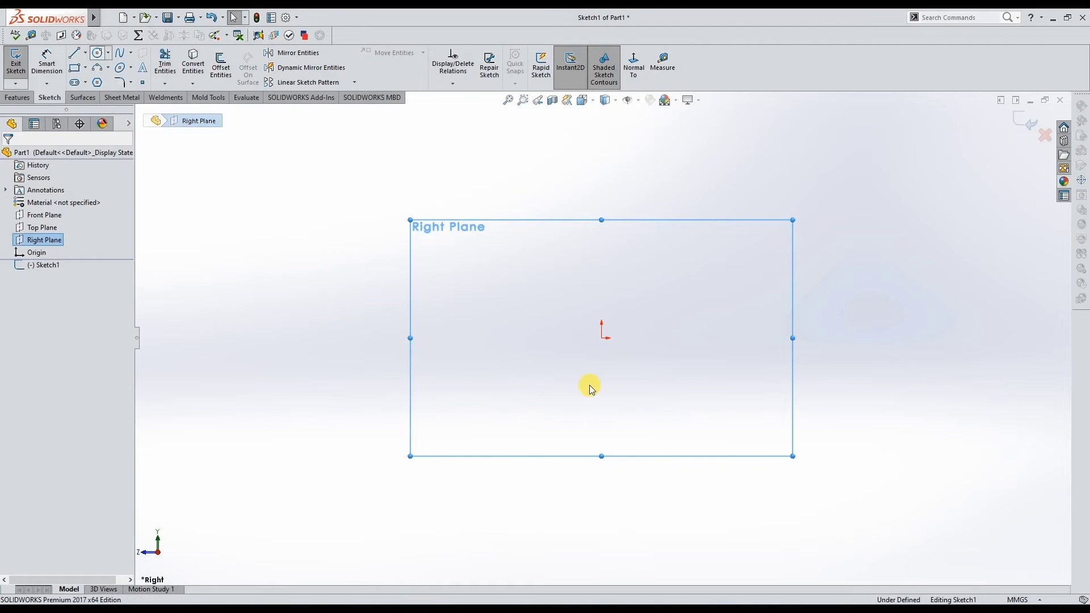
- Draw concentric Ø30, Ø20 and Ø15 circles at the origin and exit the sketch
left_click(601, 338)
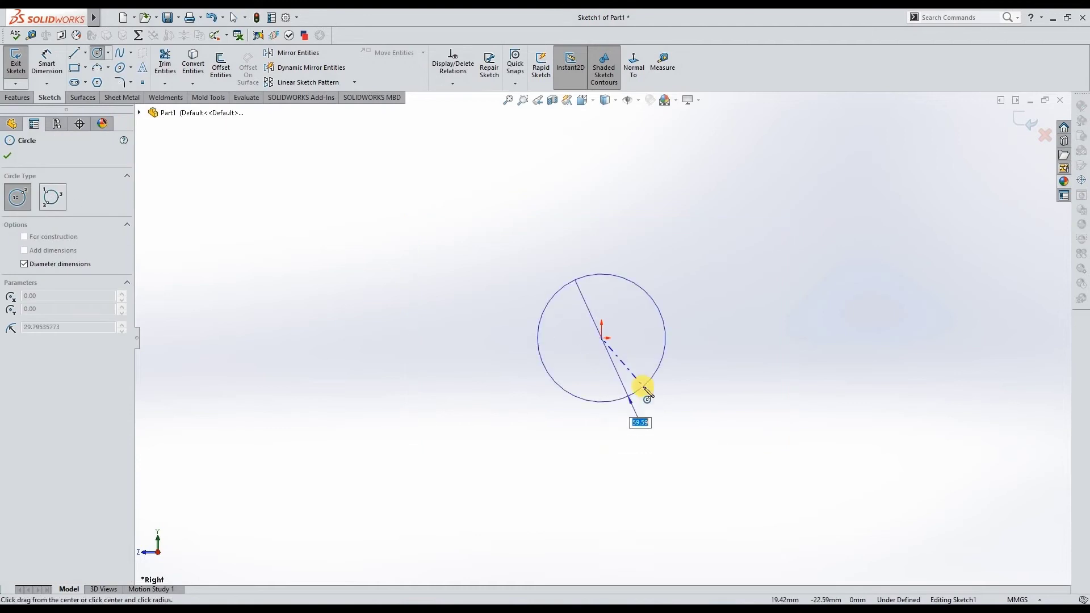
type("30")
key("Return")
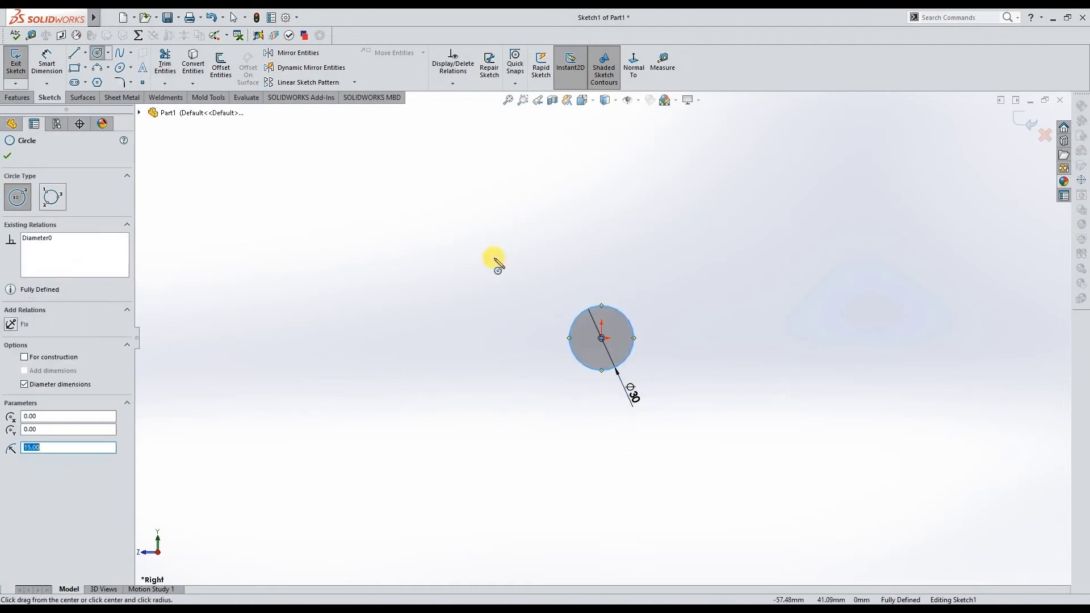
left_click(601, 338)
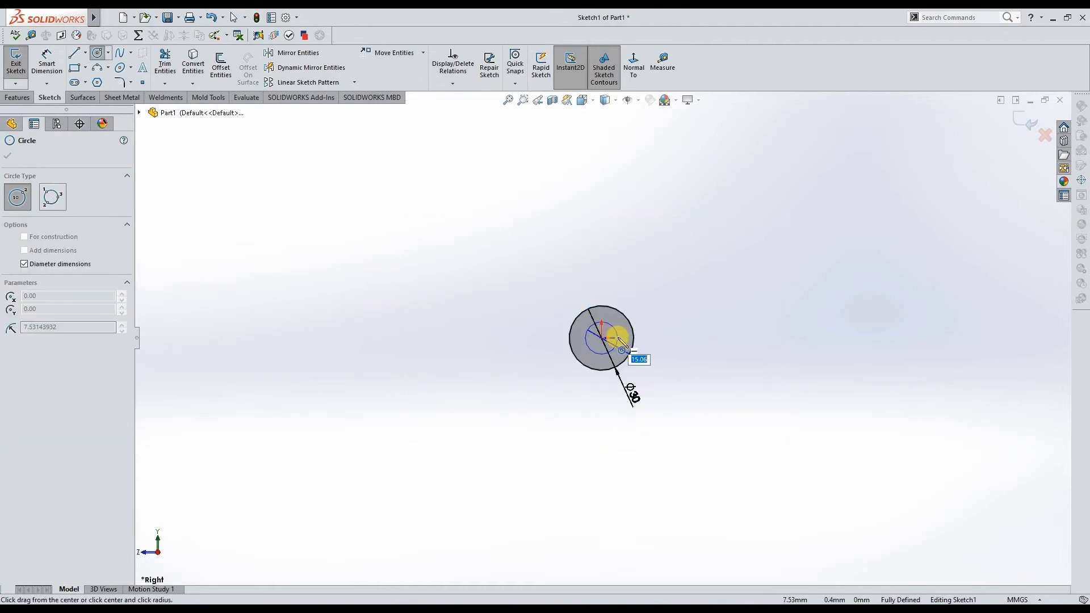
key("Return")
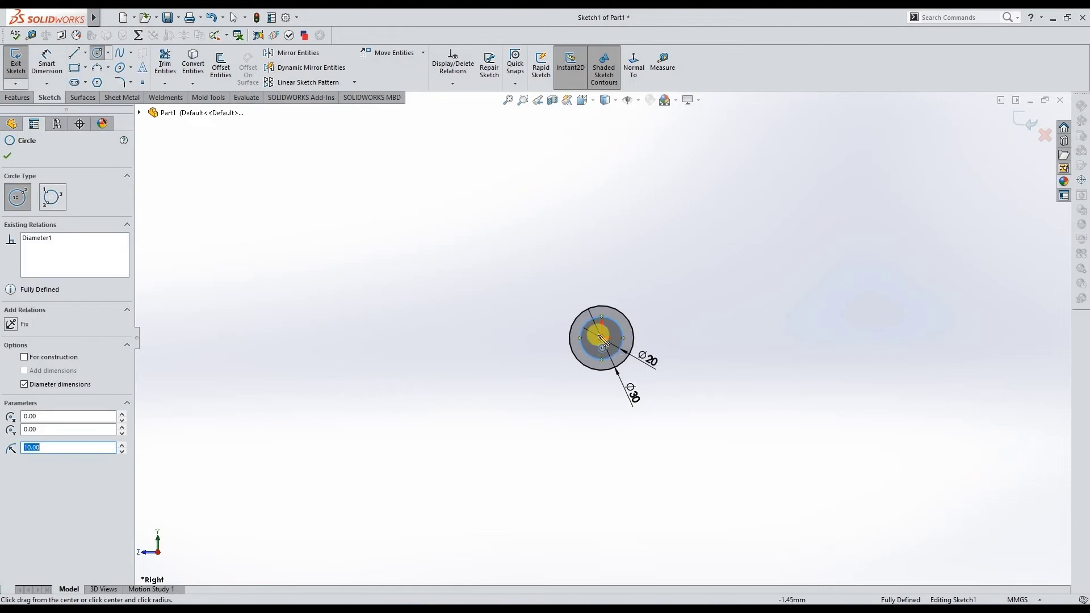
left_click(603, 339)
type("15")
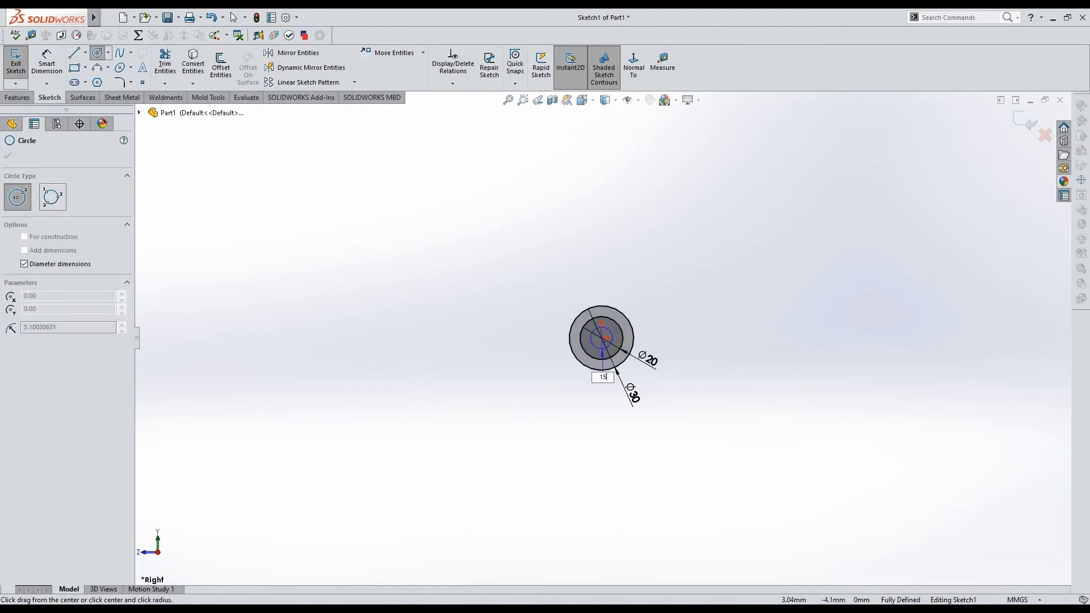
key("Return")
left_click(1024, 121)
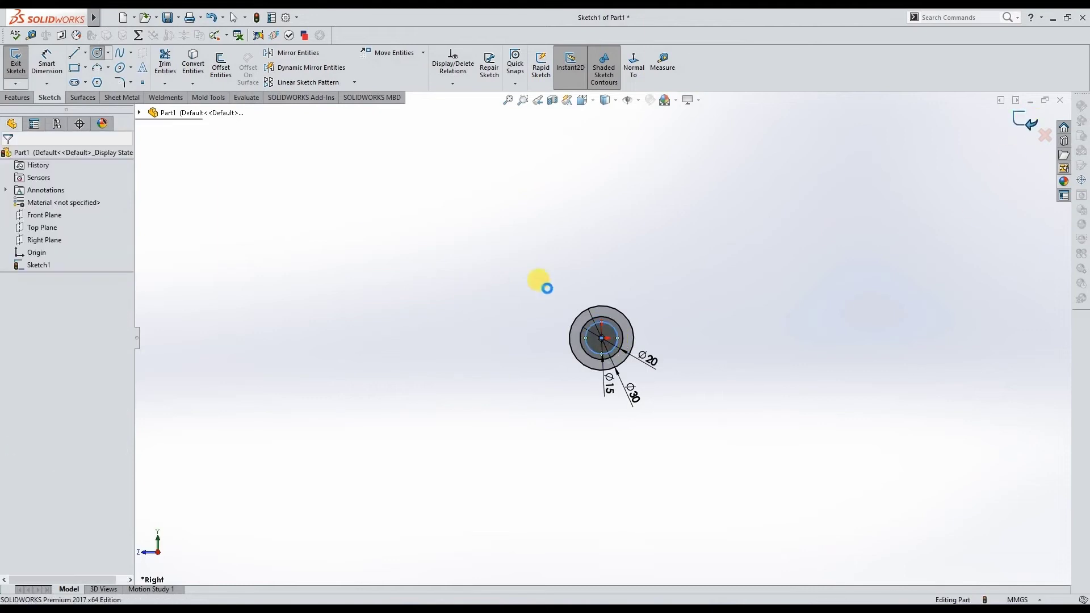
left_click(16, 62)
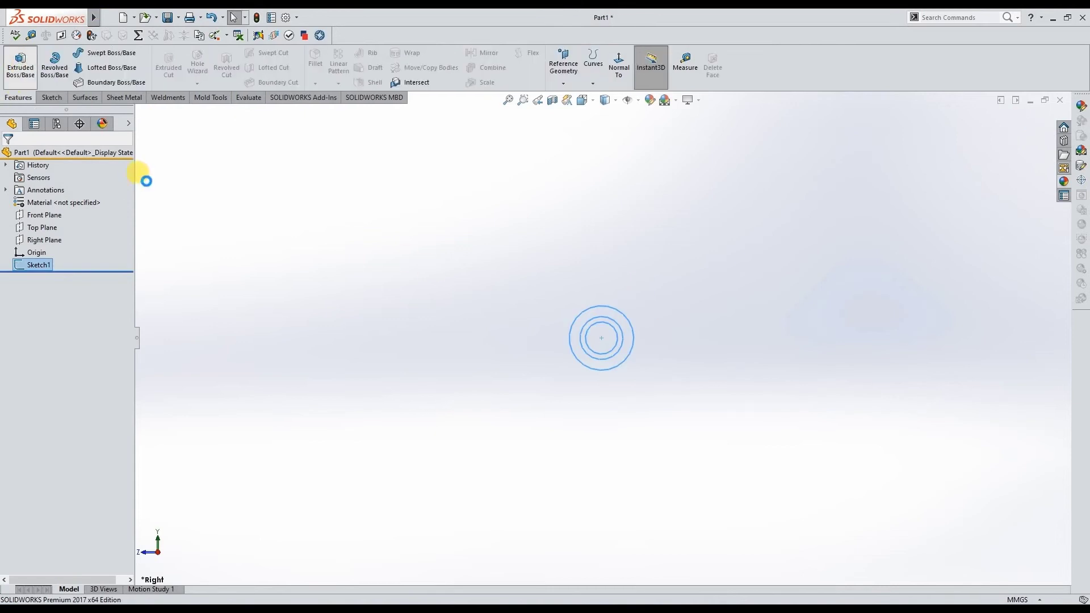
- Extrude the ring between the Ø30 and Ø20 circles 30 mm Mid Plane into a tube
left_click(119, 224)
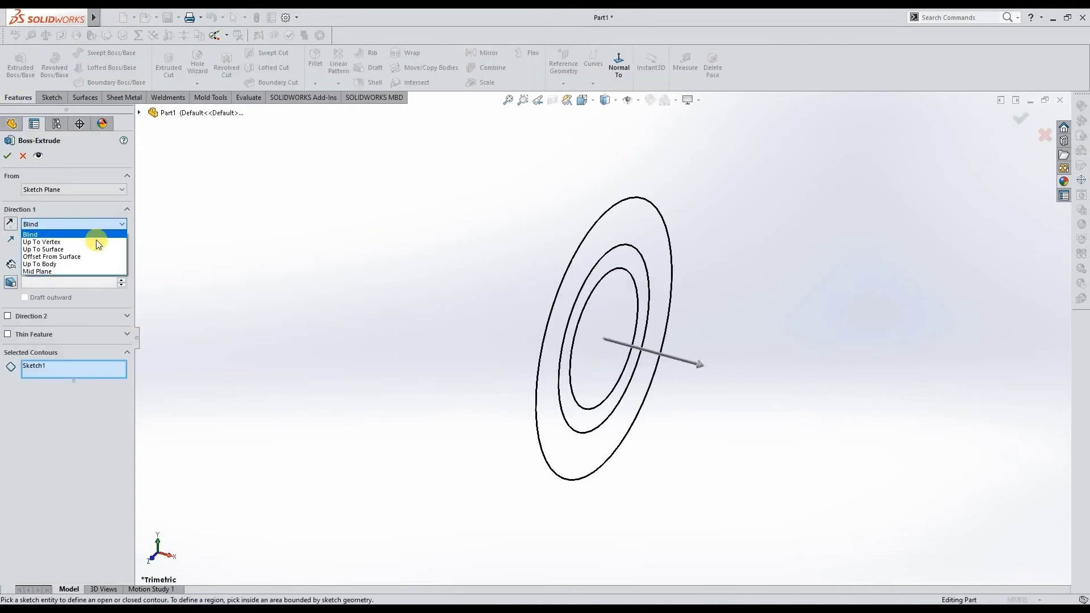
left_click(72, 272)
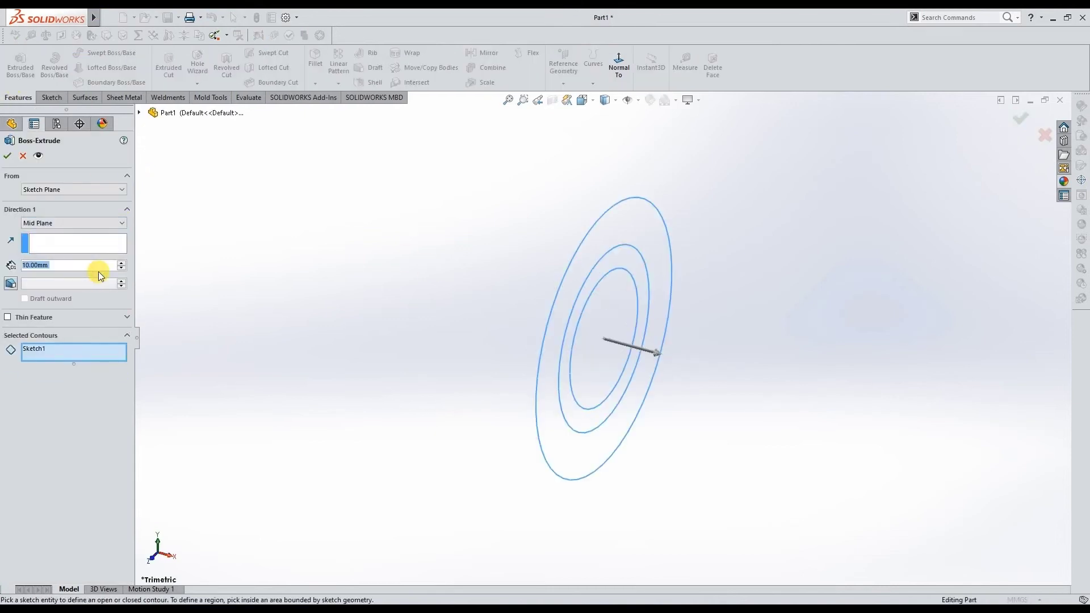
type("30")
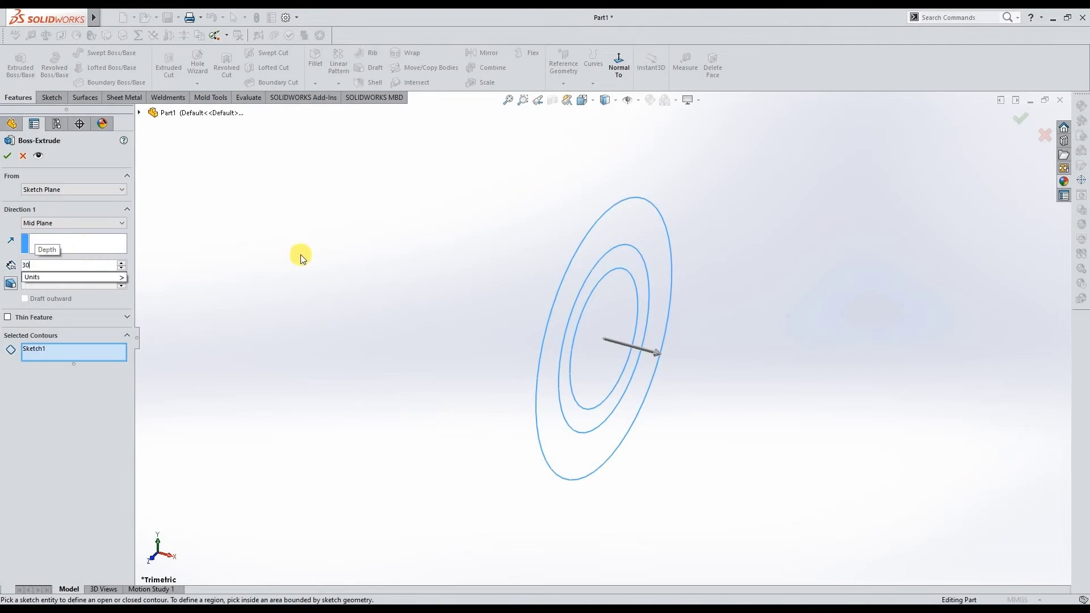
key("Return")
right_click(72, 350)
left_click(106, 374)
left_click(550, 386)
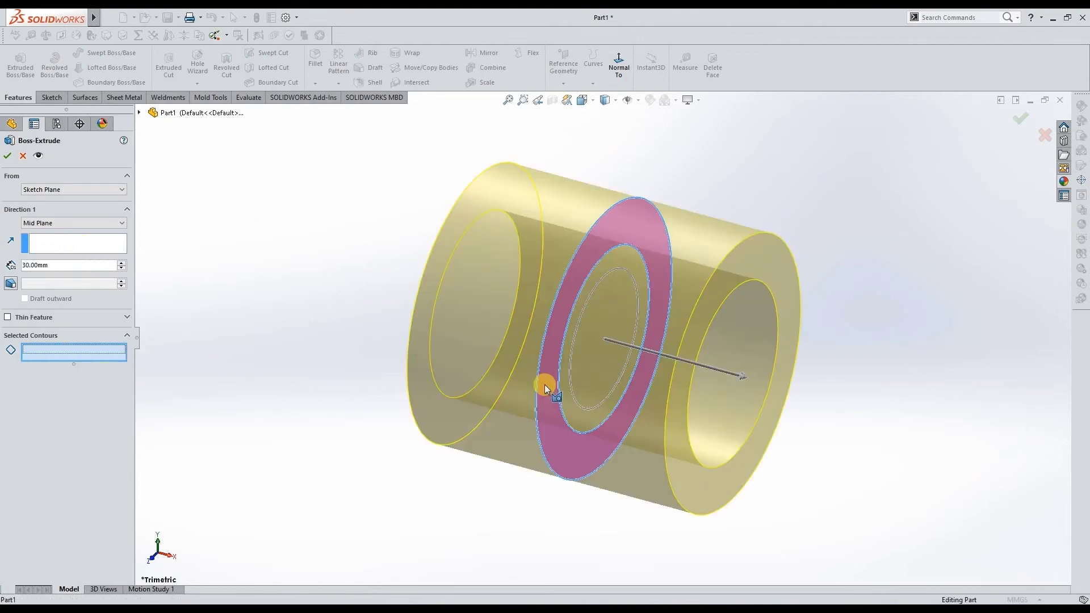
key("Return")
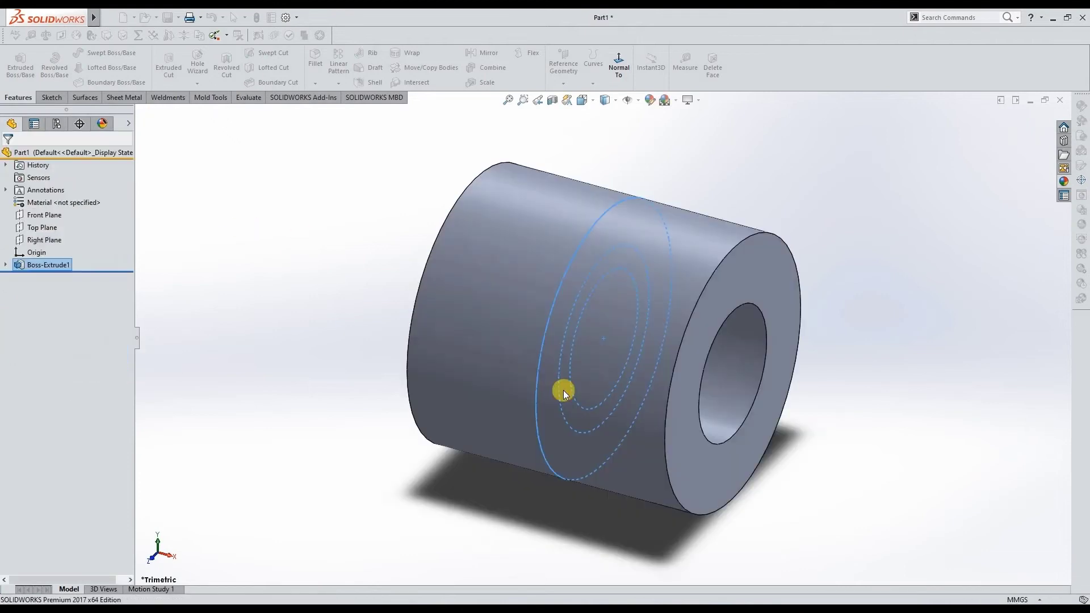
- Cut a 5 mm deep counterbore from one tube end face using Sketch1's ring region
left_click(6, 264)
left_click(51, 277)
left_click(175, 70)
left_click(121, 190)
left_click(50, 207)
left_click(744, 272)
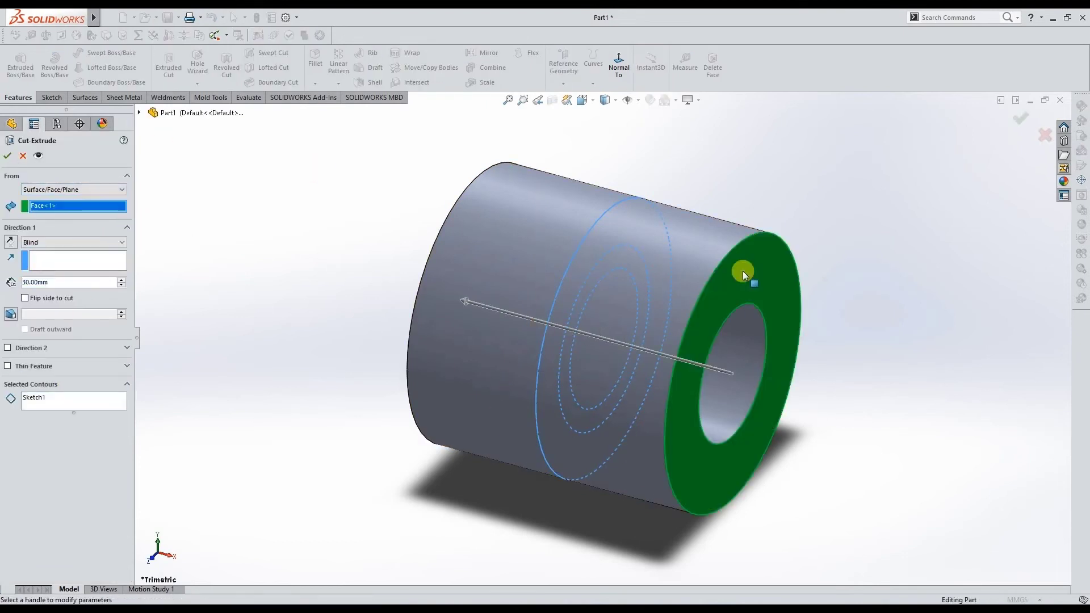
left_click(47, 401)
right_click(85, 401)
left_click(108, 420)
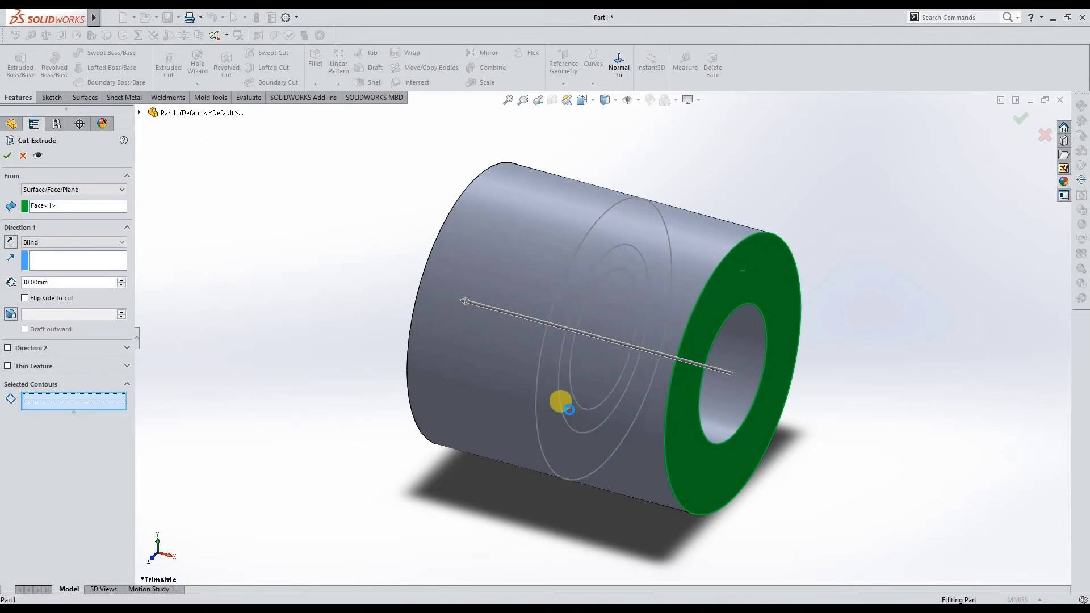
left_click(569, 412)
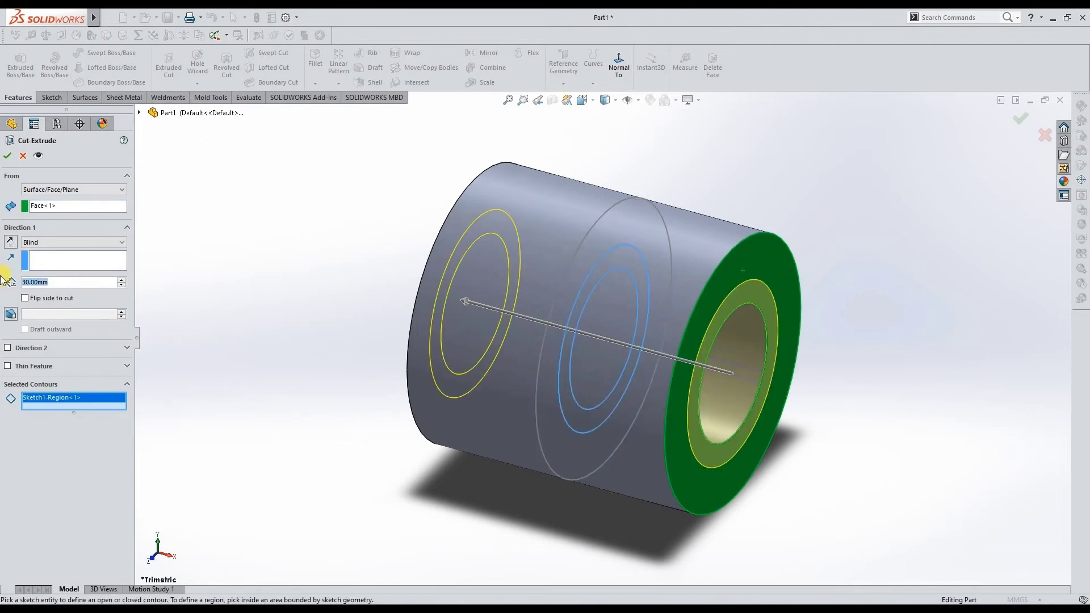
type("5")
key("Return")
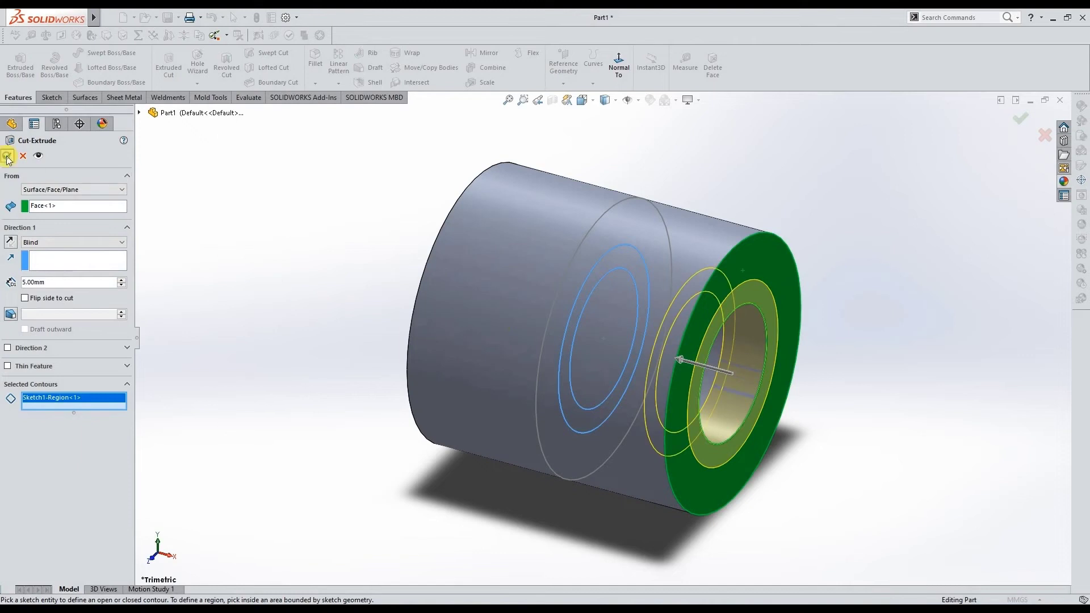
left_click(7, 156)
left_click(6, 290)
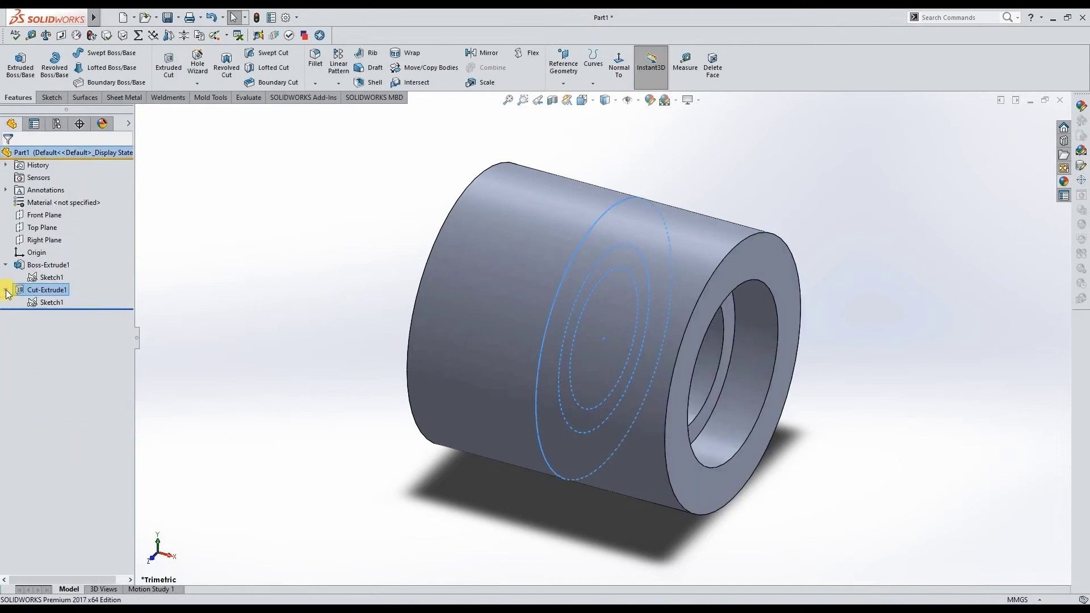
- Cut a matching 5 mm counterbore into the tube's opposite end face
left_click(52, 277)
left_click(169, 66)
left_click(104, 189)
left_click(51, 207)
middle_click_drag(281, 253, 374, 304)
left_click(434, 285)
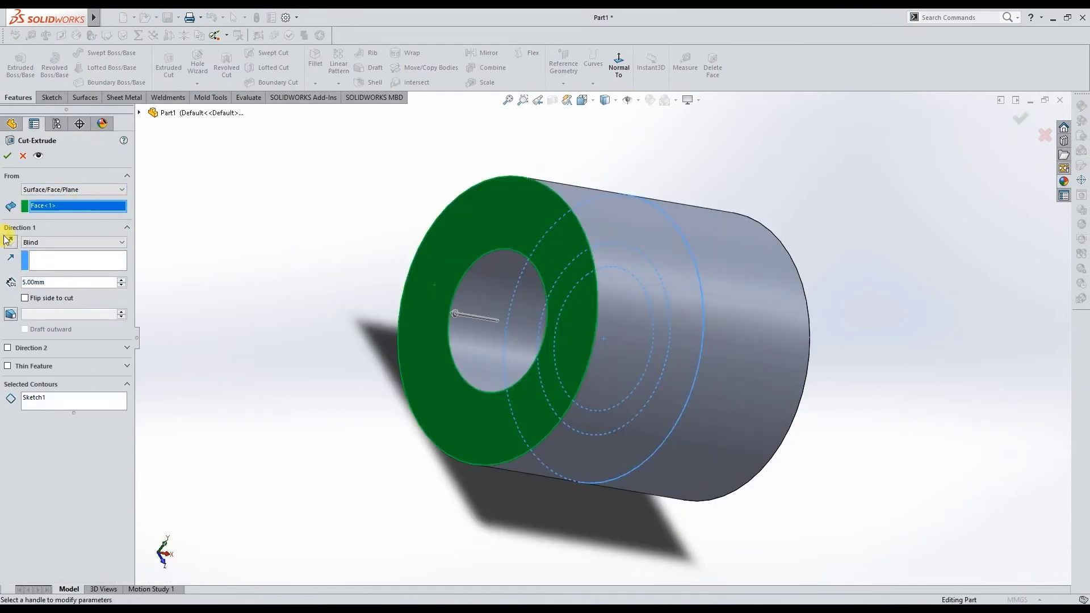
right_click(41, 397)
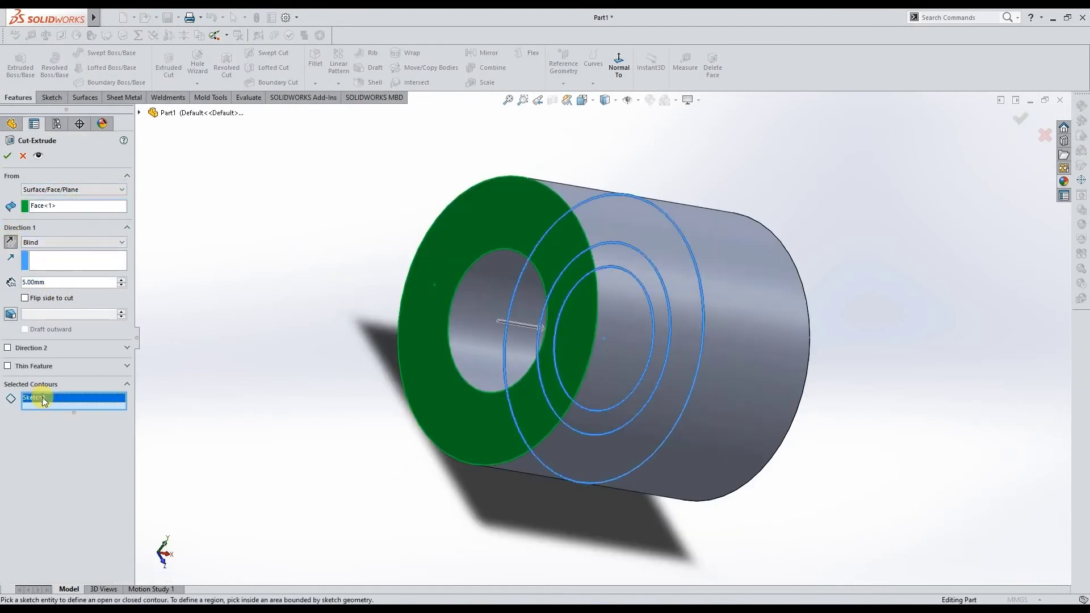
left_click(74, 427)
left_click(616, 415)
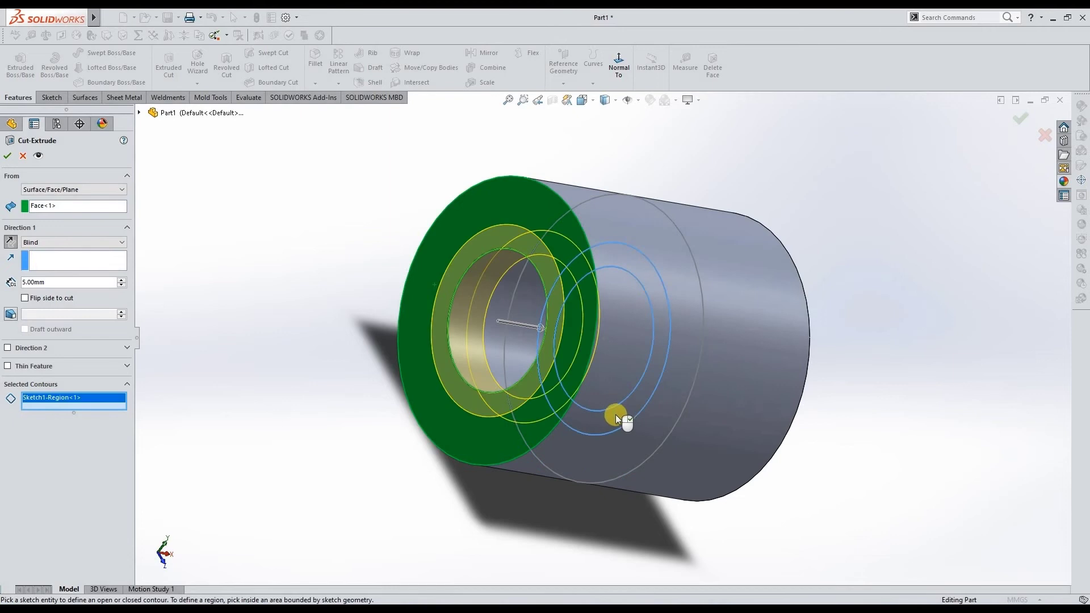
left_click(7, 155)
middle_click_drag(721, 469, 66, 229)
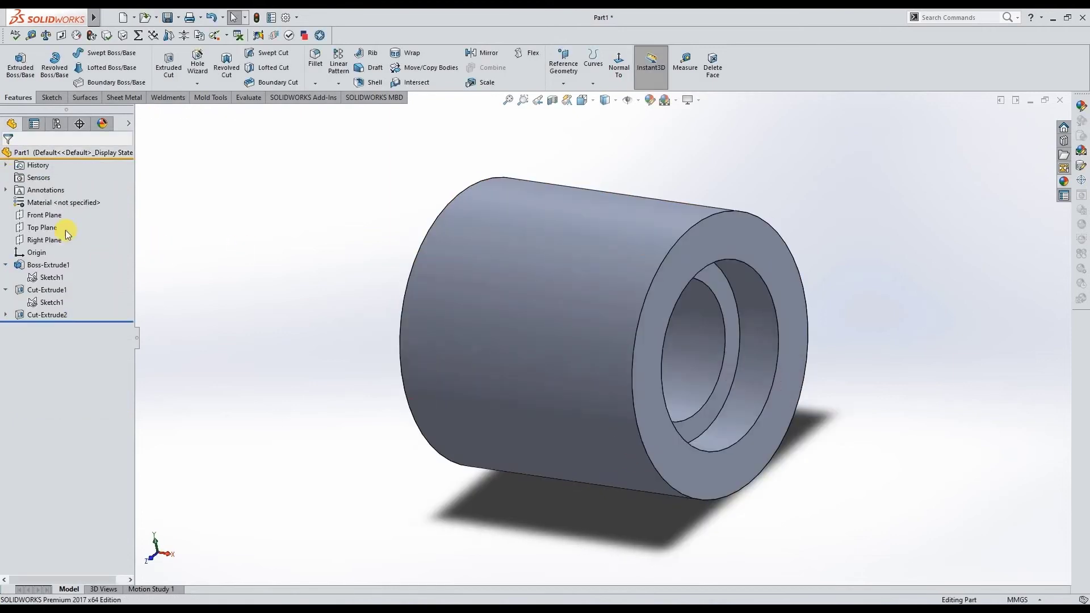
left_click(44, 239)
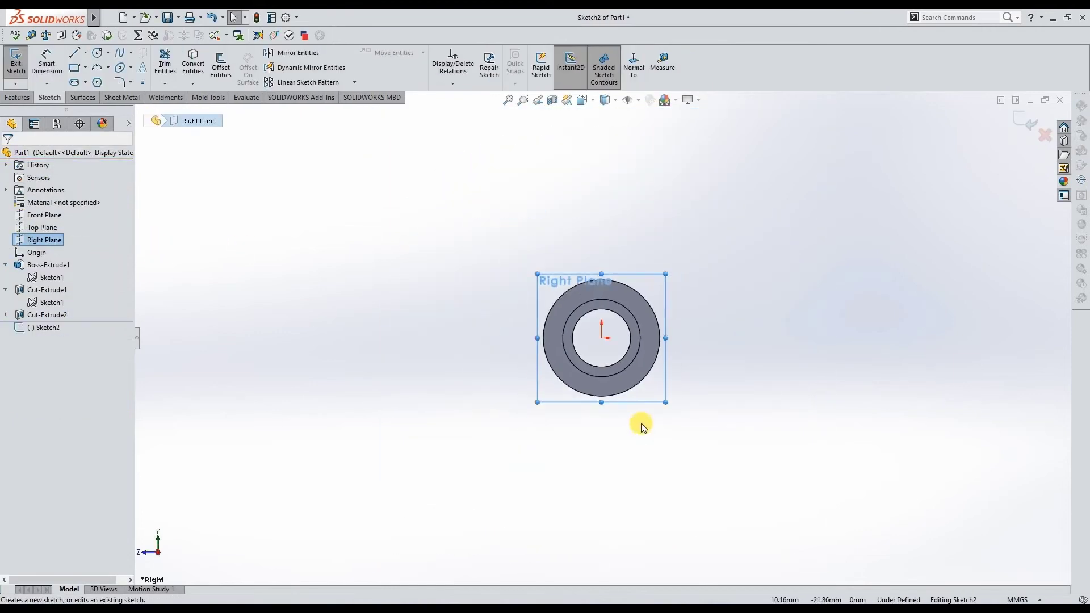
- Draw an L-shaped pair of lines to the right of and below the tube
left_click(77, 58)
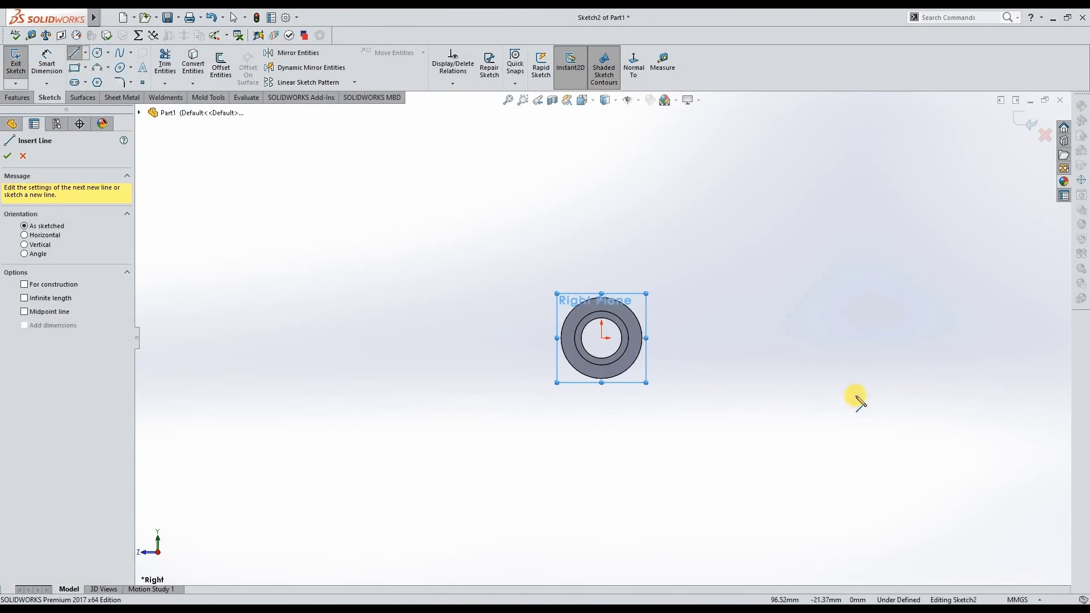
left_click(798, 377)
left_click(672, 377)
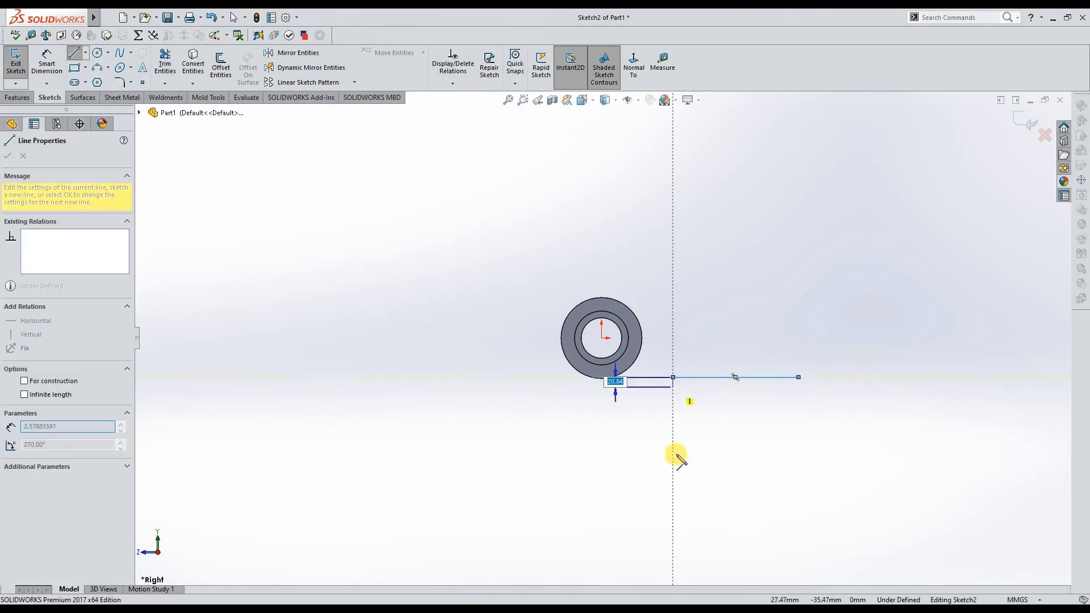
left_click(673, 502)
key("Escape")
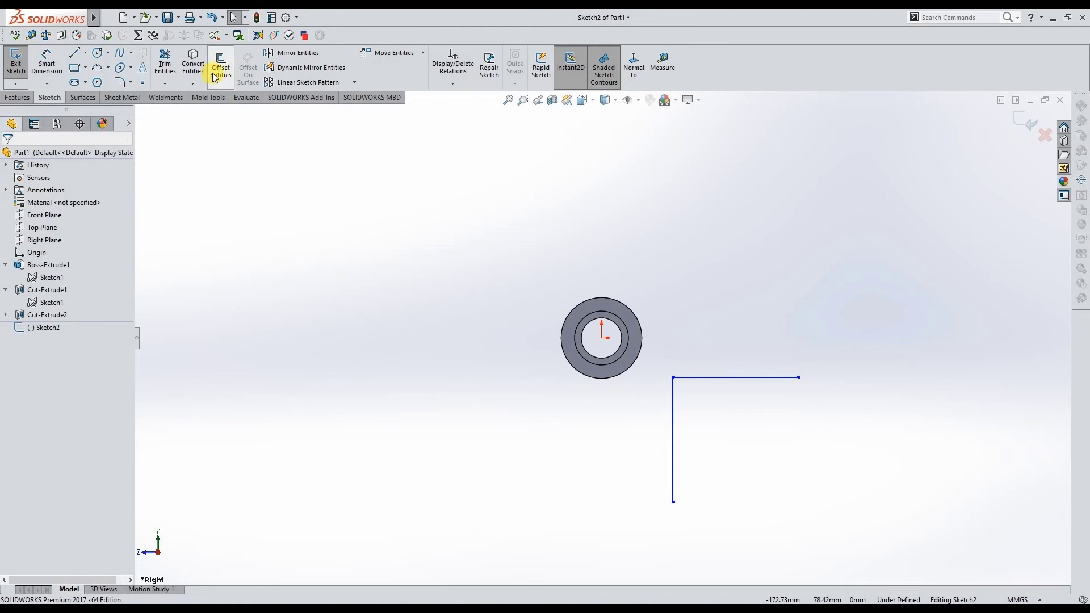
- Offset the L by 5 mm and join its ends into a closed plate profile
left_click(220, 67)
type("5")
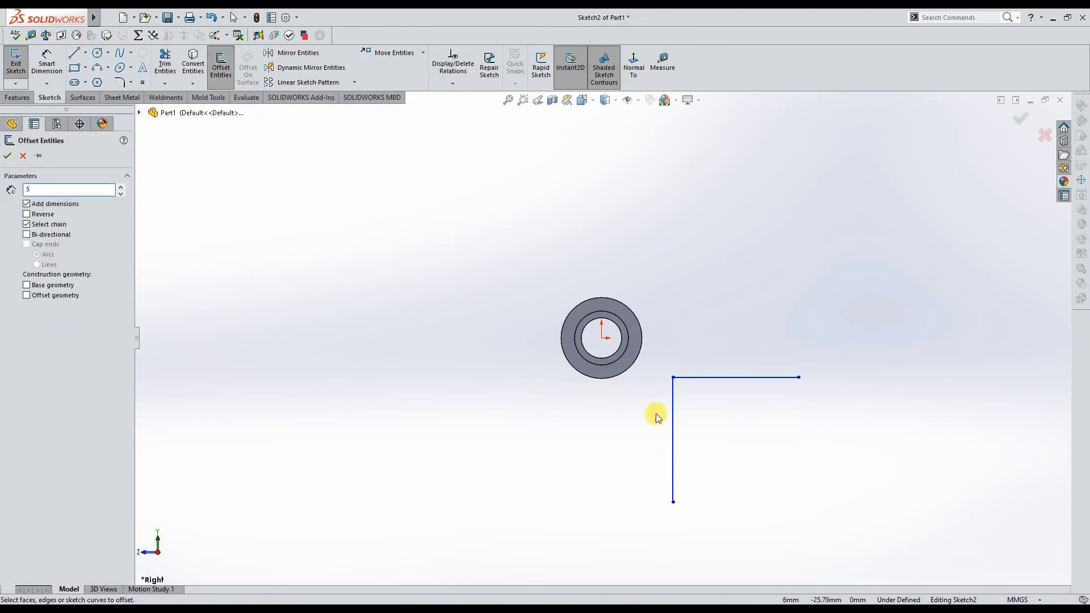
left_click(672, 431)
left_click(672, 431)
left_click(73, 57)
left_click(659, 502)
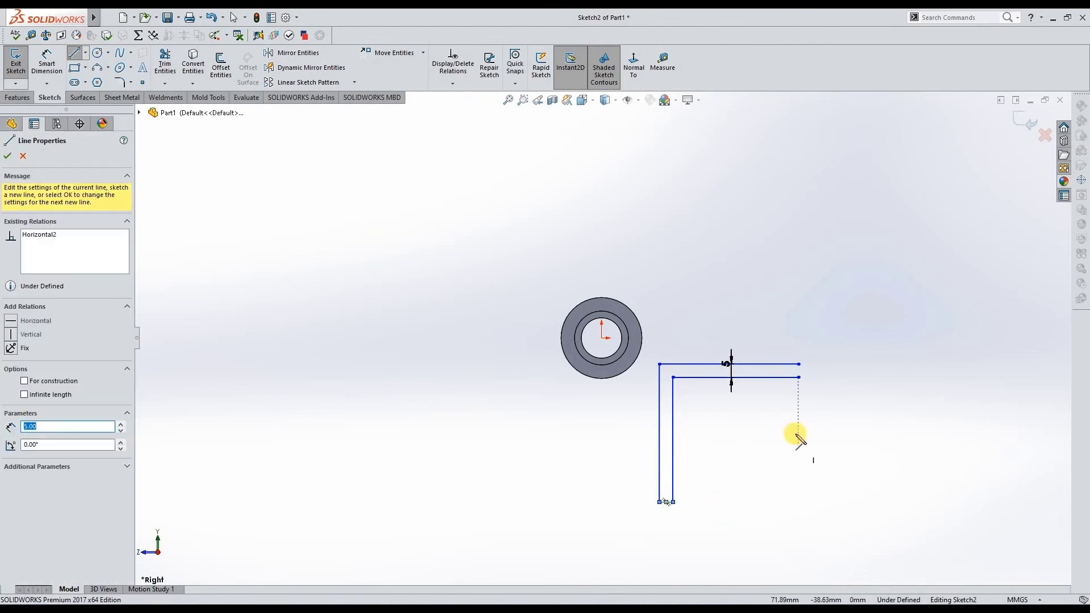
left_click(798, 364)
key("Escape")
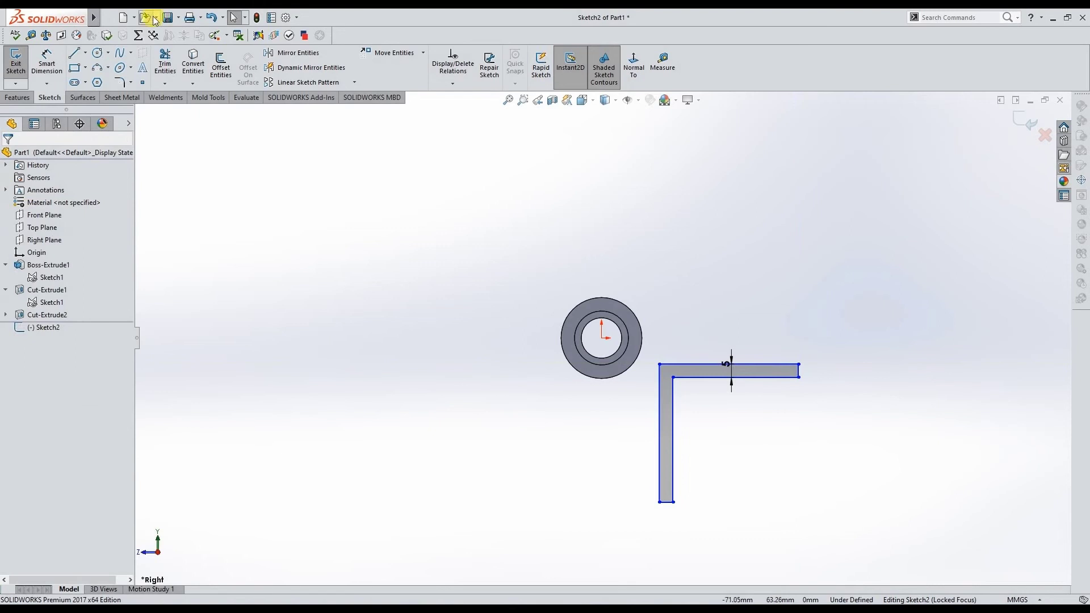
left_click(46, 63)
- Locate the L-profile 19 mm horizontally and 19 mm vertically from the tube centre
left_click(675, 396)
left_click(602, 338)
left_click(634, 253)
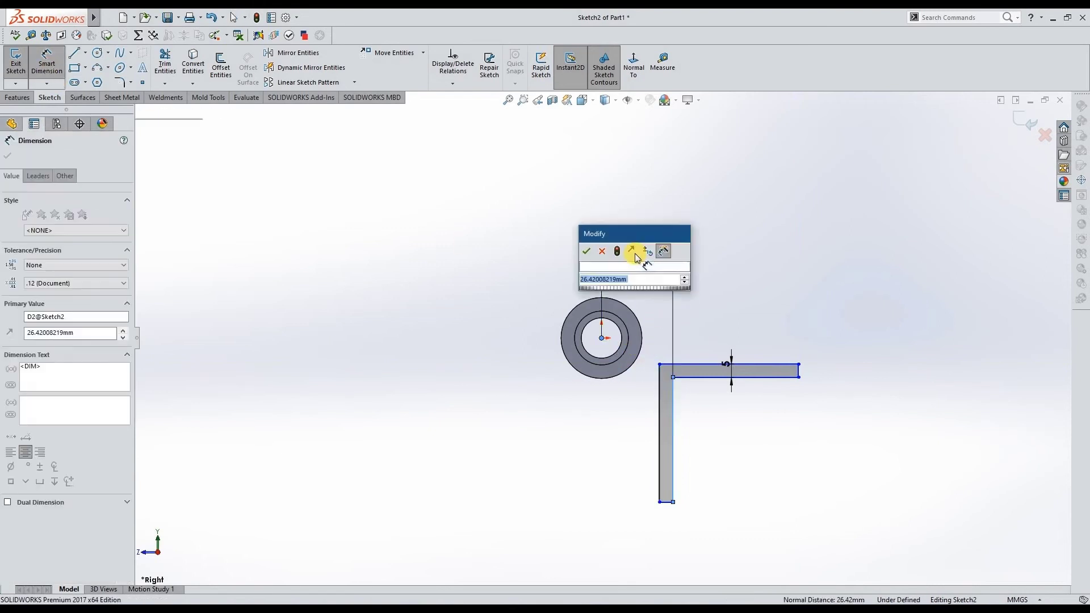
type("19")
key("Return")
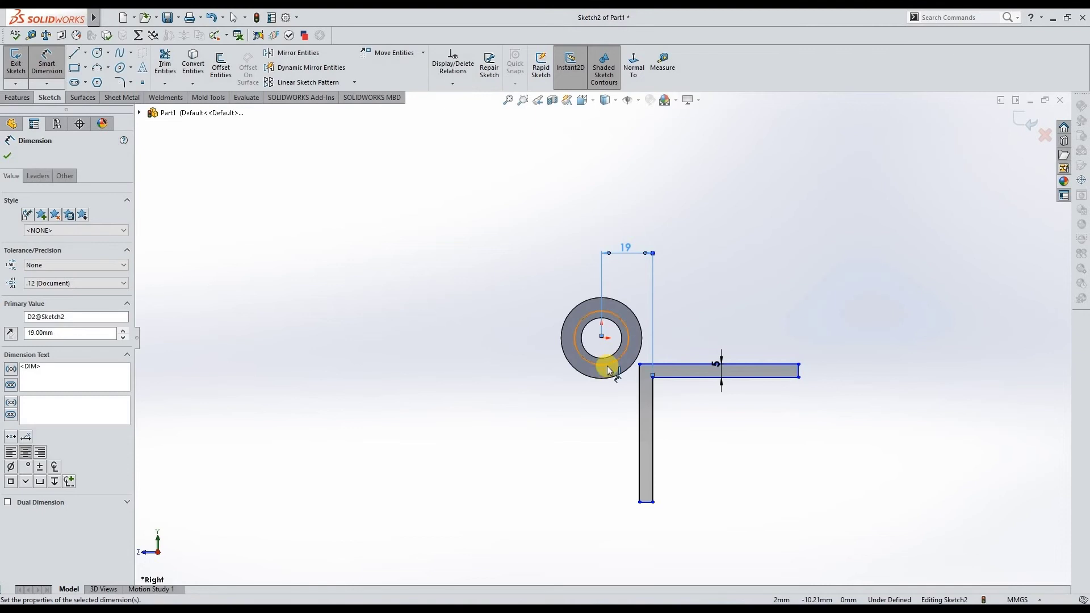
left_click(603, 339)
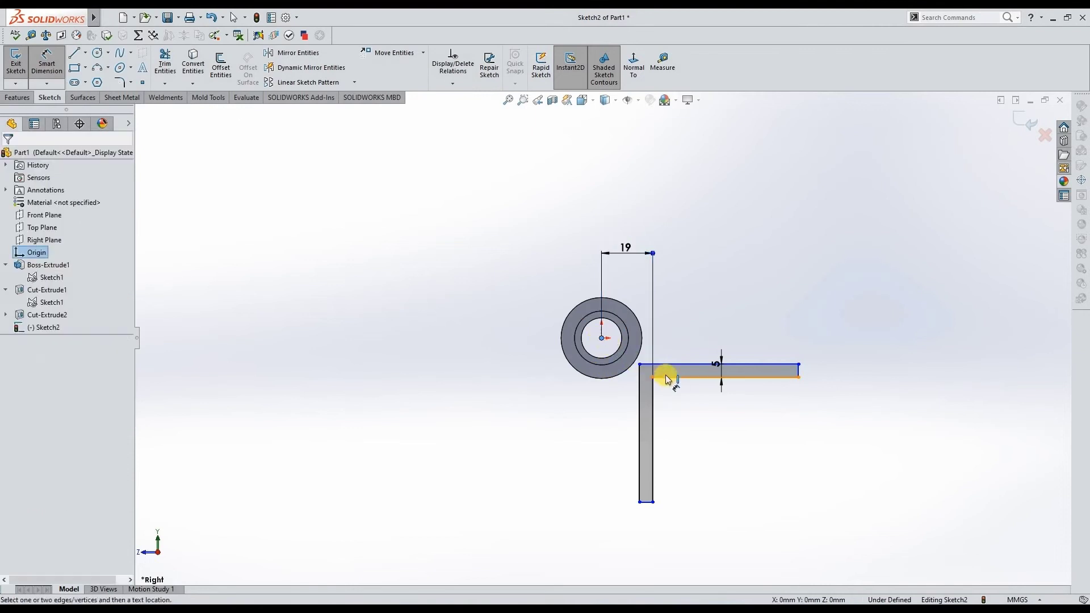
left_click(672, 382)
left_click(537, 359)
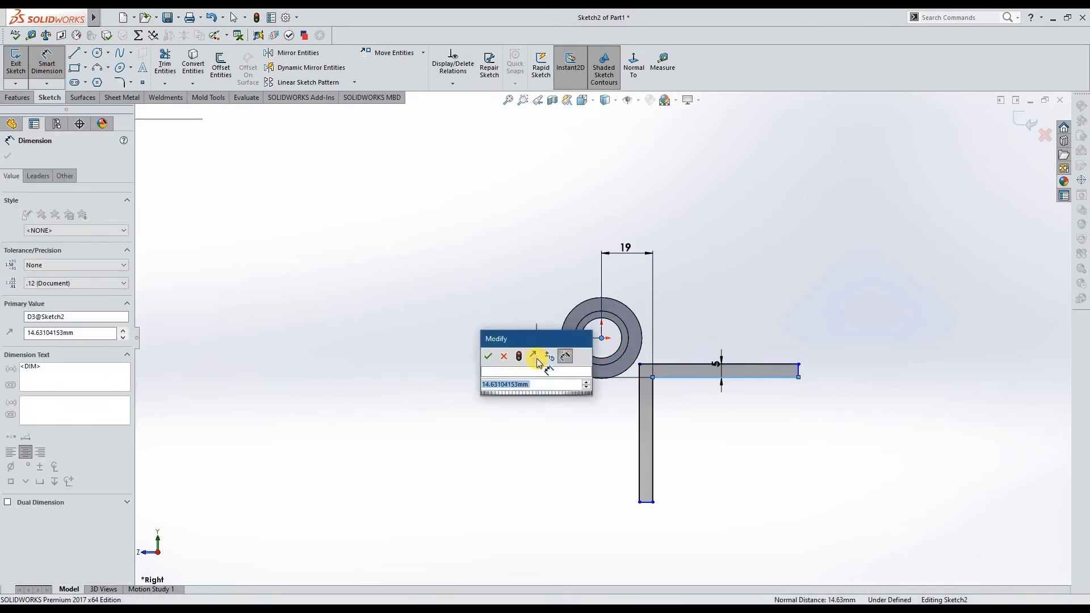
type("19")
key("Return")
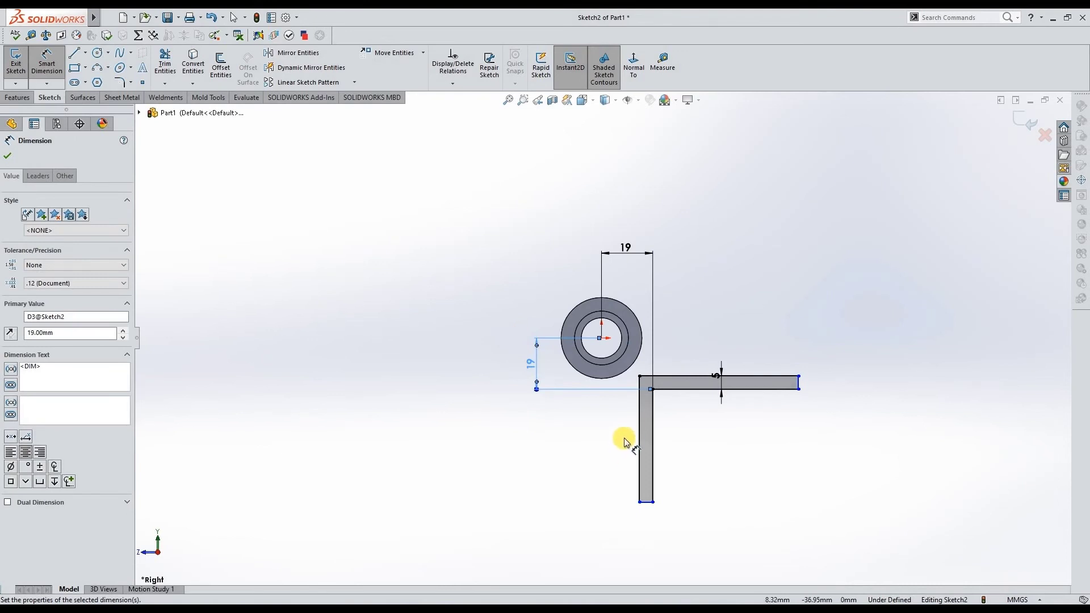
- Dimension the plate legs to 85 mm and 100 mm and exit the sketch
left_click(690, 377)
left_click(648, 505)
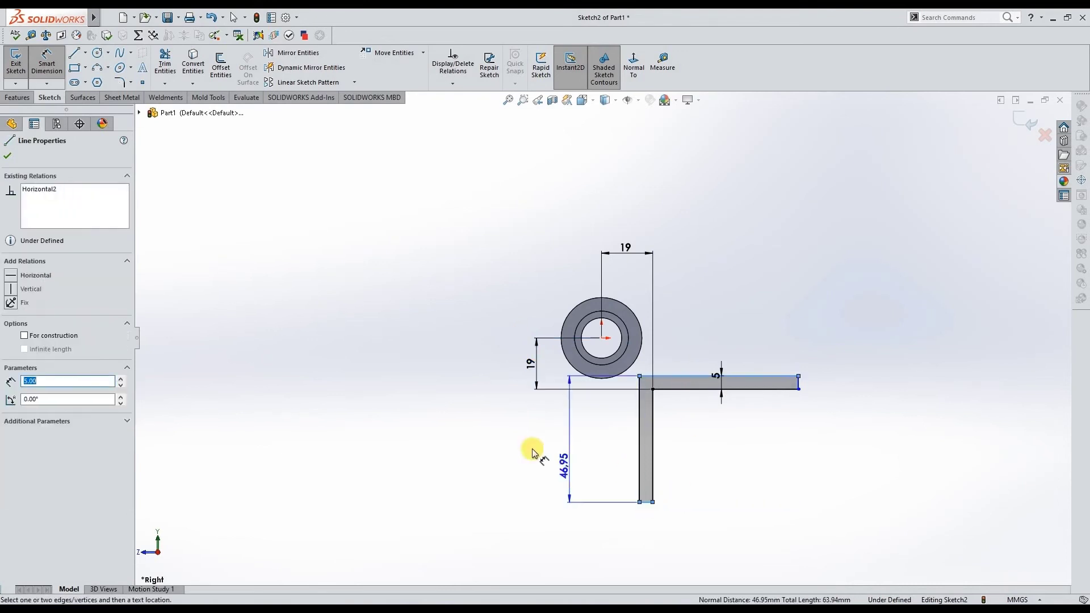
left_click(495, 428)
type("85")
key("Return")
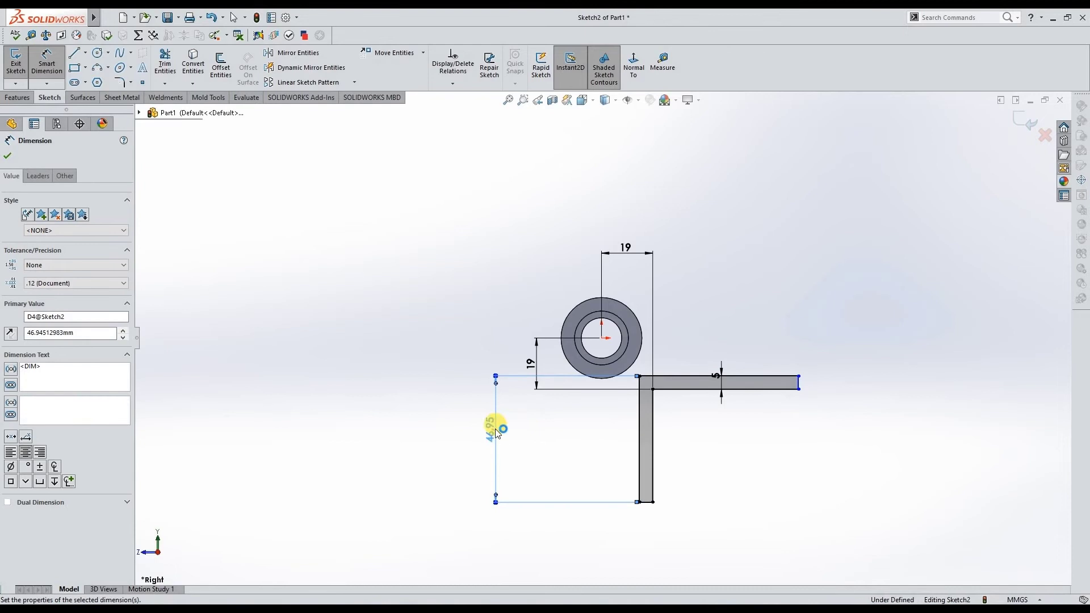
left_click(641, 425)
left_click(799, 389)
left_click(738, 225)
type("100")
key("Return")
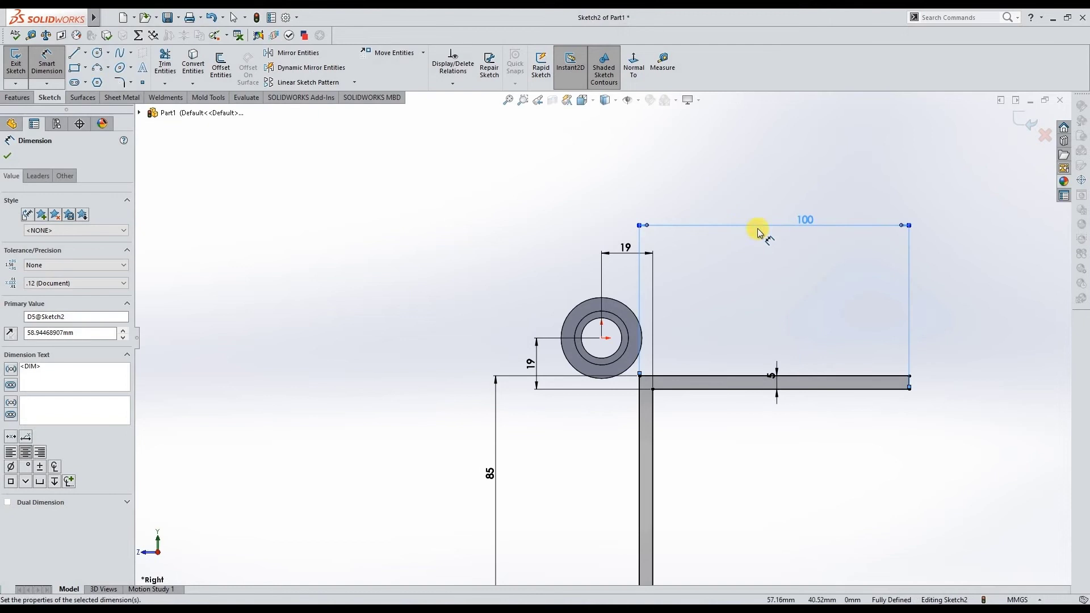
left_click(1030, 127)
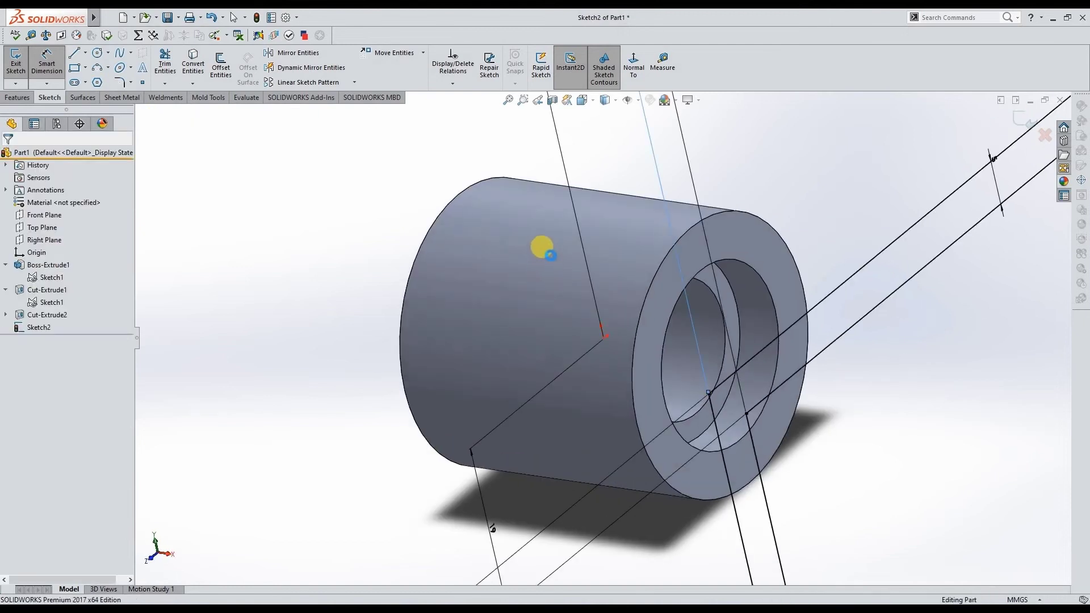
- Extrude the L-profile 80 mm Mid Plane into a plate merged with the tube
left_click(20, 64)
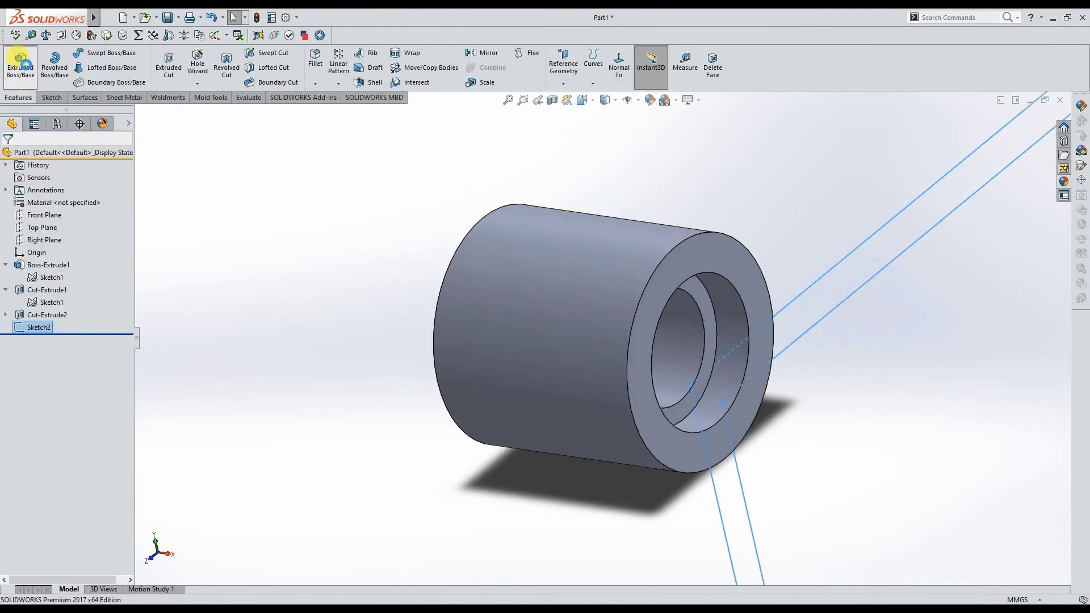
left_click(101, 224)
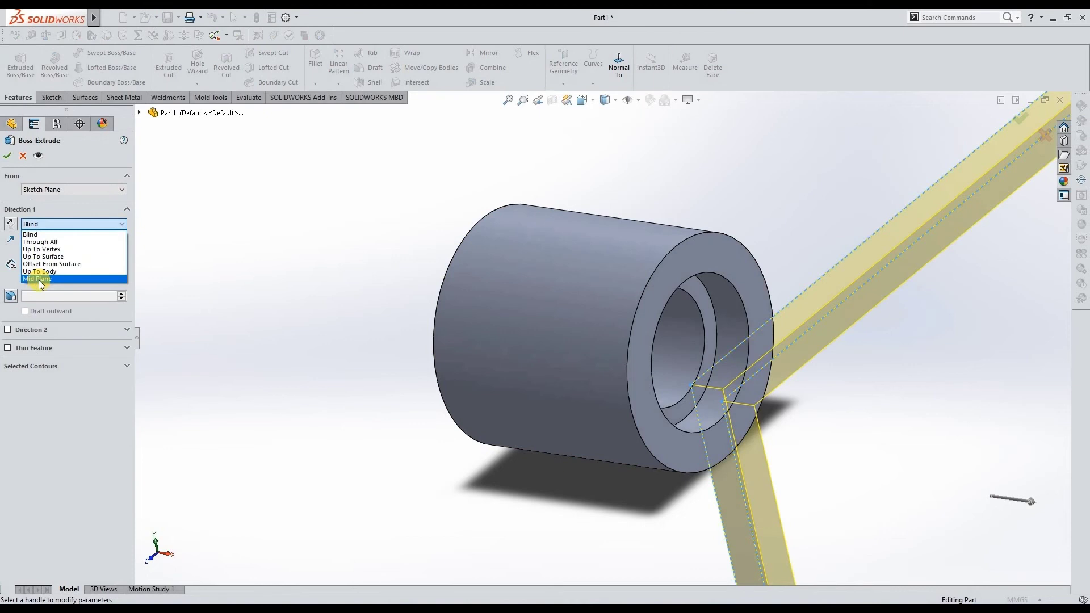
left_click(53, 266)
type("80")
key("Return")
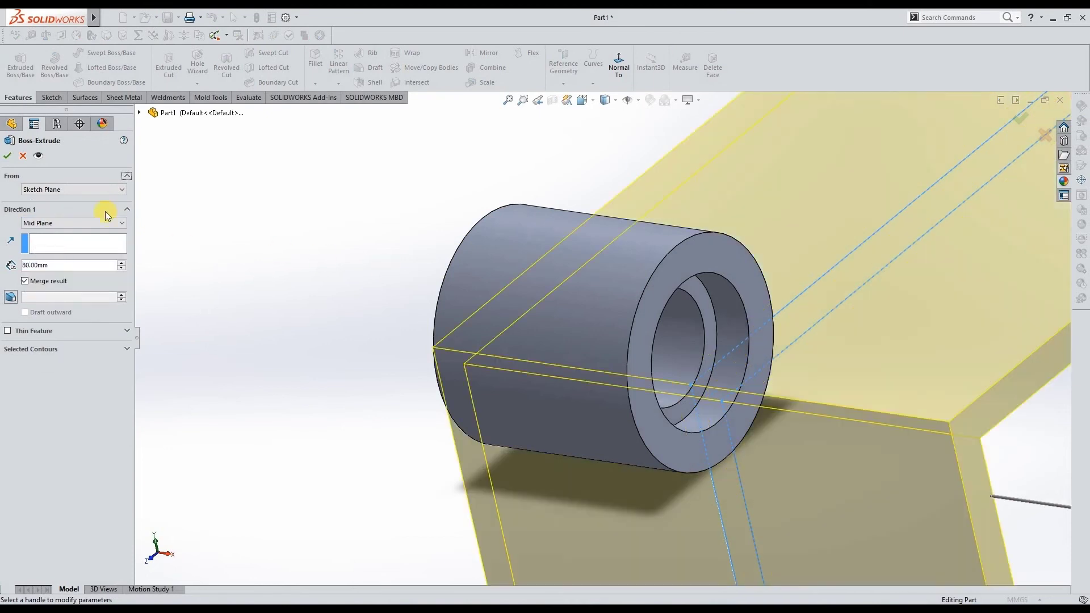
left_click(8, 156)
mouse_move(495, 404)
middle_mouse_down()
mouse_move(553, 319)
mouse_move(435, 177)
middle_mouse_up()
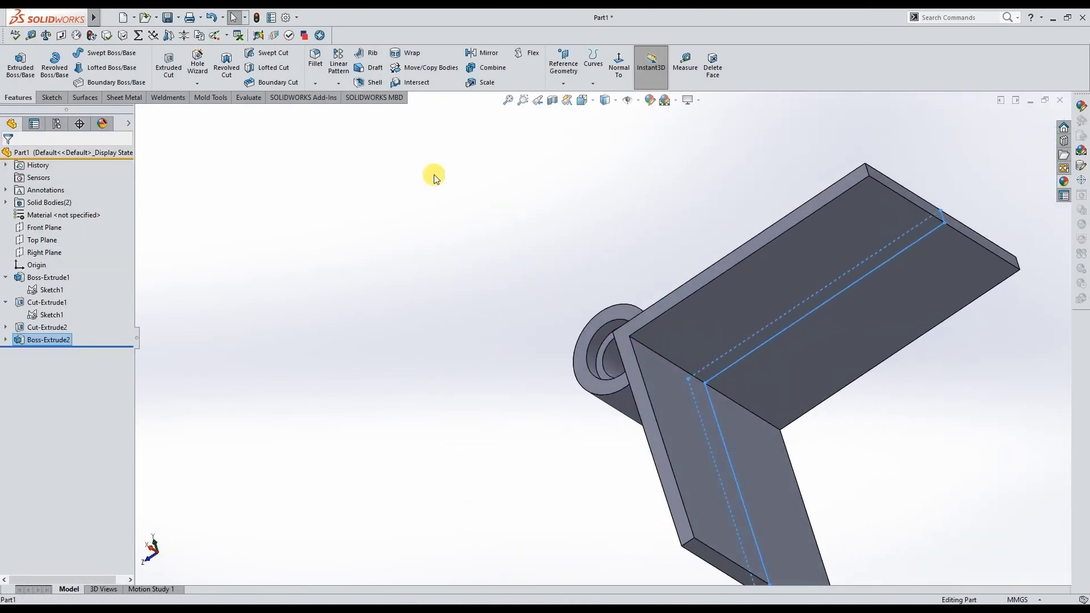
- Round the L-plate's bend edge with a 2 mm fillet
left_click(315, 63)
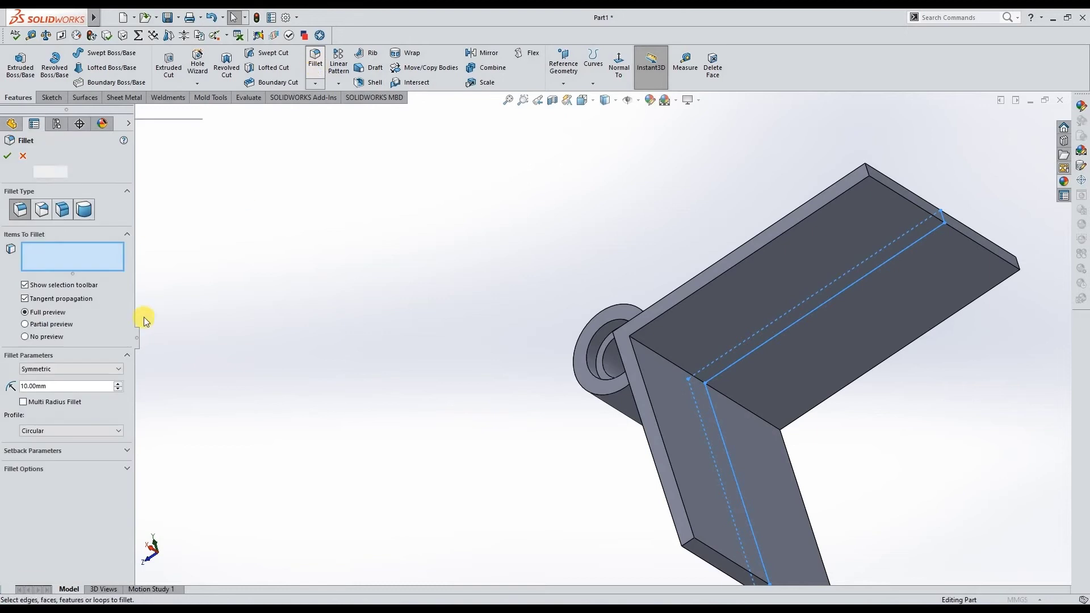
left_click(698, 373)
left_click(8, 160)
- Add a 7 mm fillet on the inner corner edge beside the tube
left_click(313, 66)
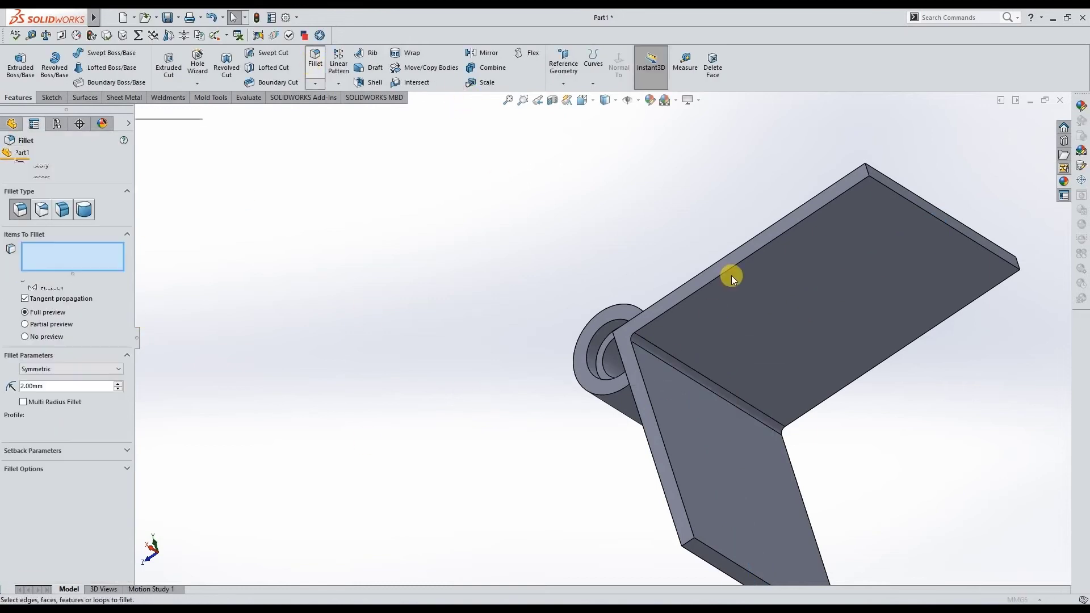
type("7")
mouse_move(631, 365)
middle_mouse_down()
mouse_move(765, 459)
mouse_move(649, 351)
middle_mouse_up()
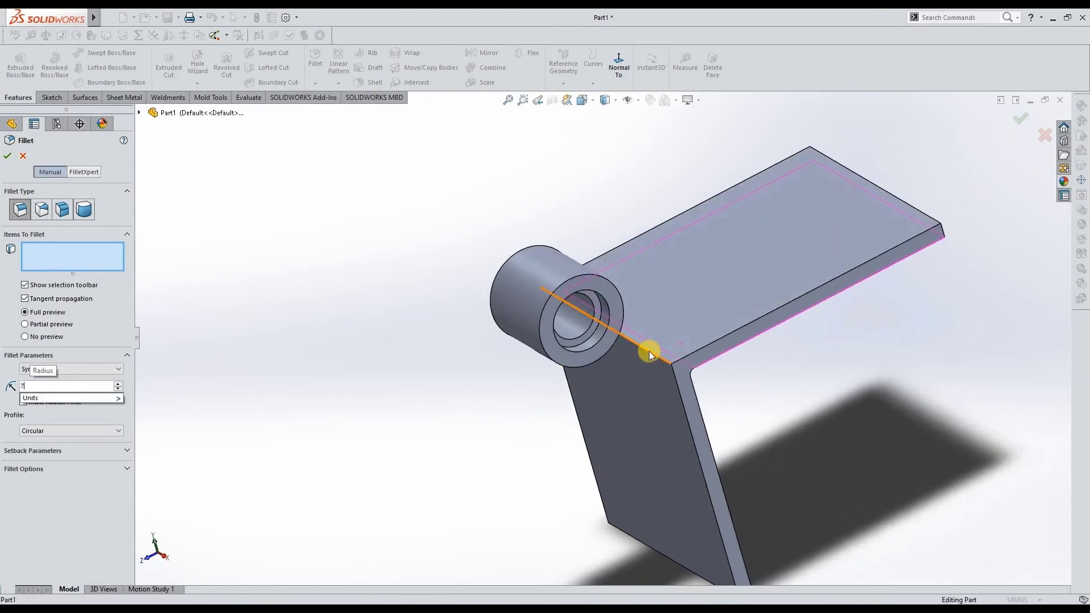
left_click(648, 351)
key("Return")
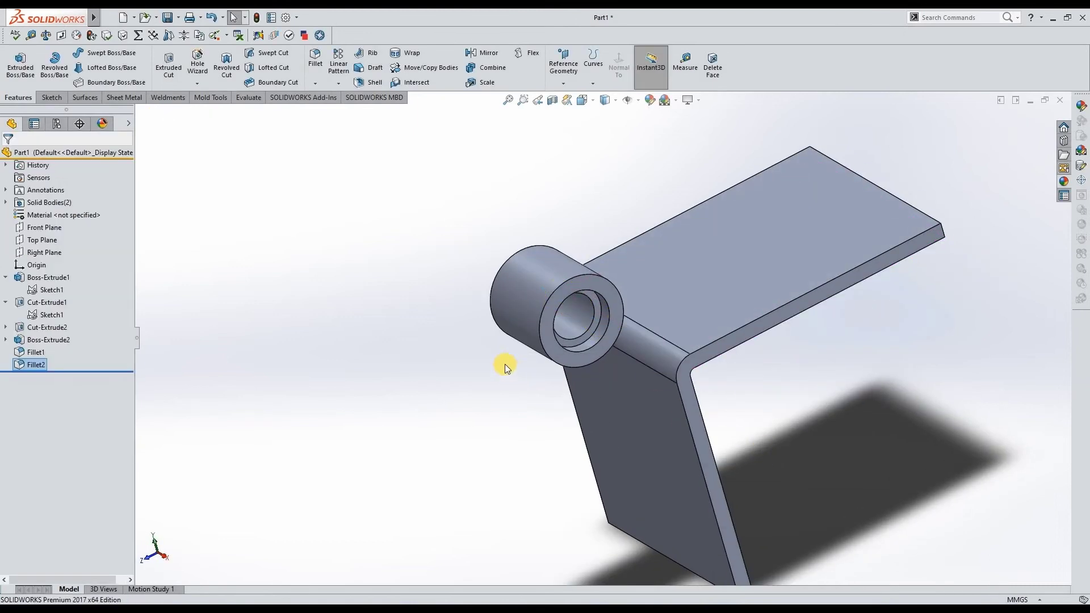
scroll(505, 363, "up", 3)
- Start a Right Plane sketch with two lines from the tube's outer edge to each plate leg
left_click(5, 302)
left_click(6, 277)
left_click(33, 251)
left_click(31, 236)
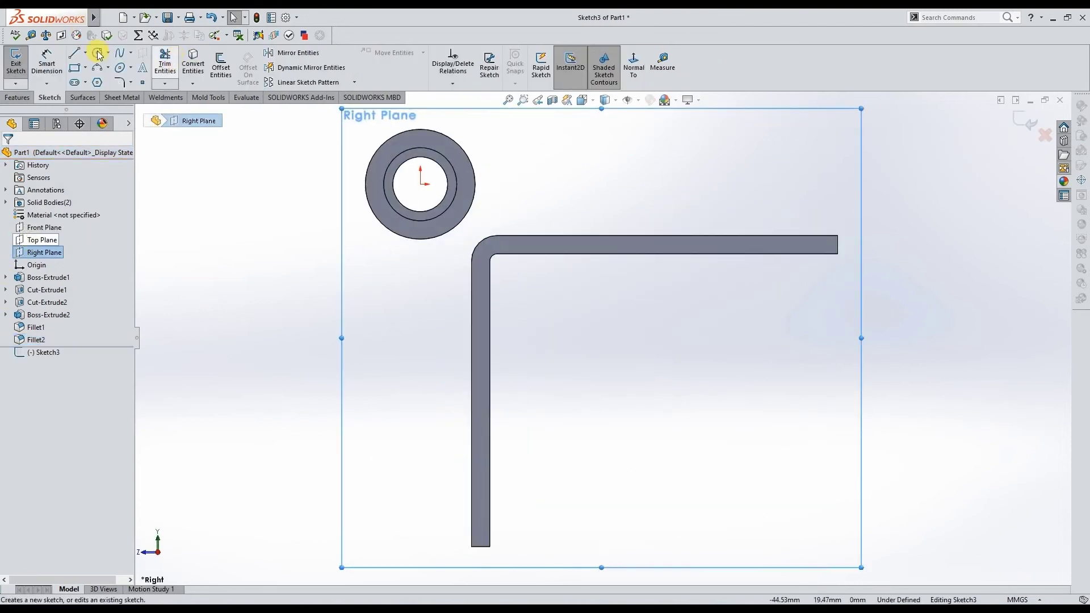
left_click(76, 54)
left_click(437, 134)
left_click(694, 235)
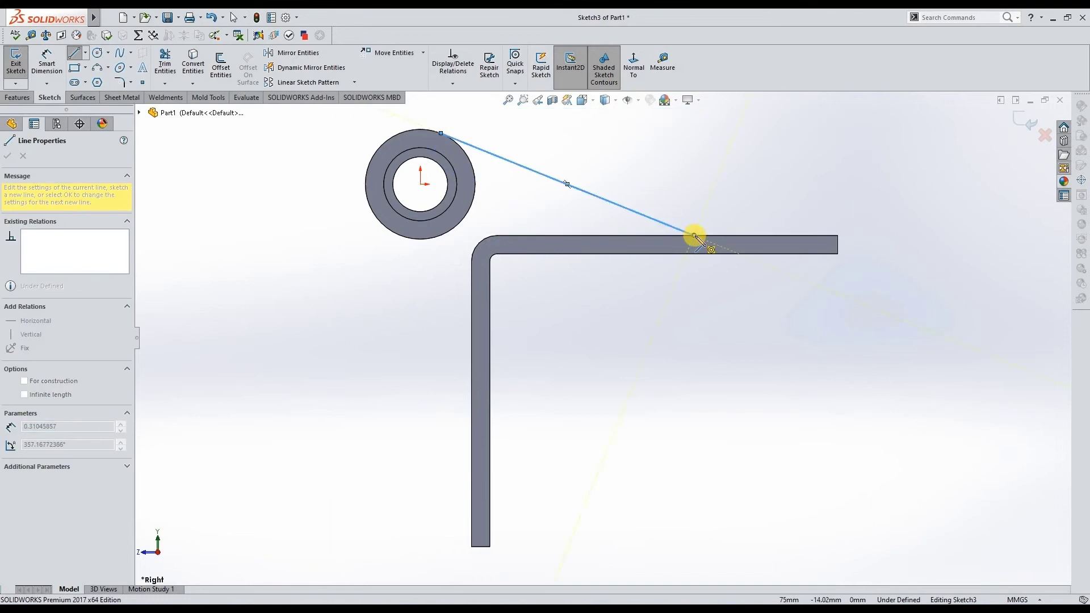
key("Escape")
key("Escape")
left_click(79, 56)
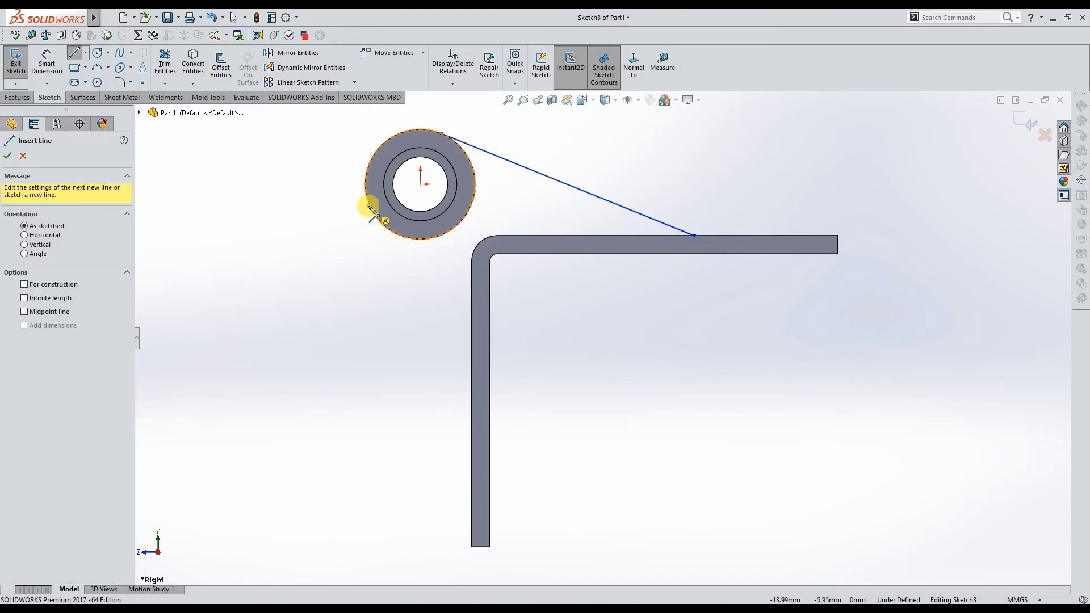
left_click(369, 207)
left_click(472, 451)
key("Escape")
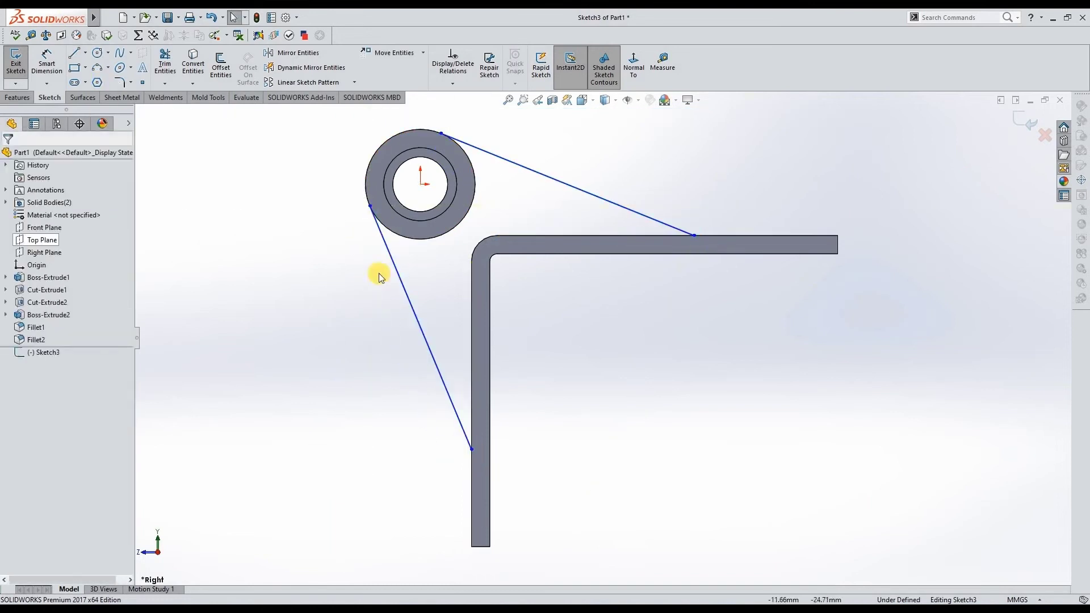
- Make both slanted lines tangent to the tube's outer circle
left_click(393, 258)
left_click(397, 232, "ctrl")
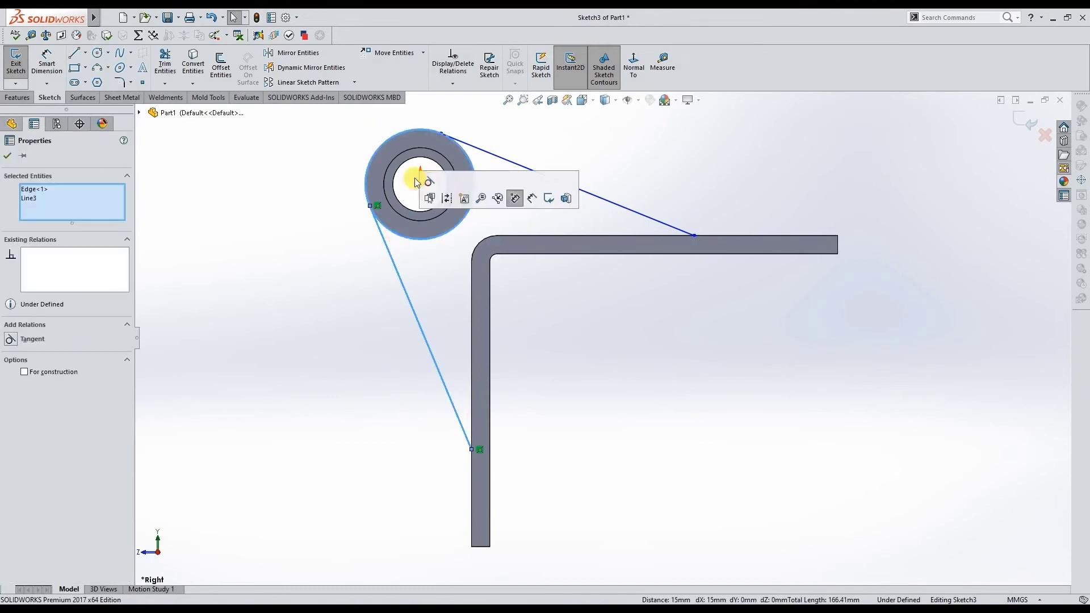
left_click(430, 182)
left_click(516, 164)
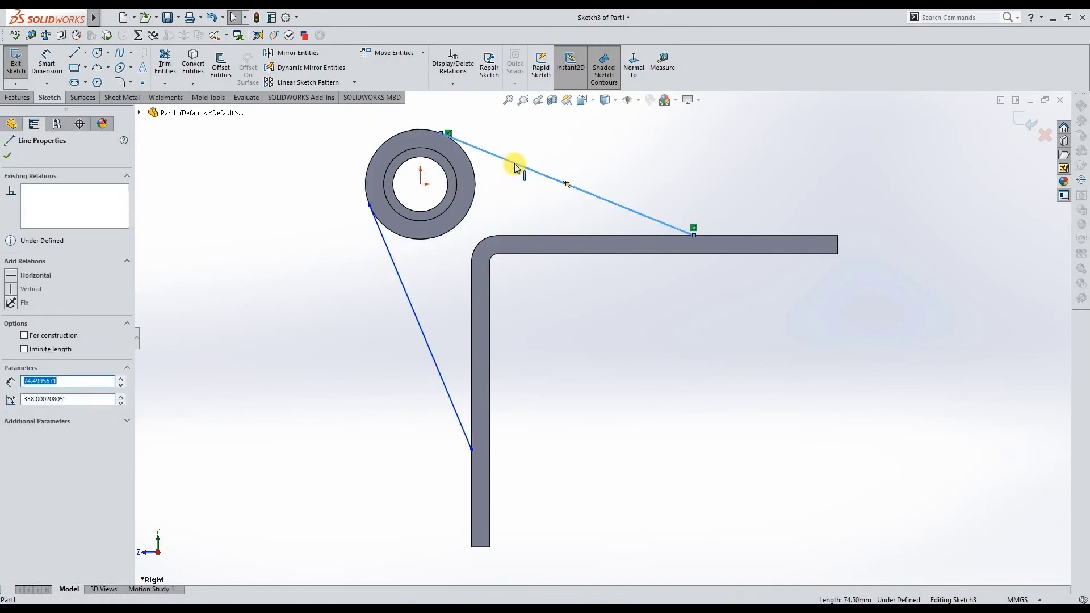
left_click(470, 165, "ctrl")
left_click(504, 114)
left_click(288, 260)
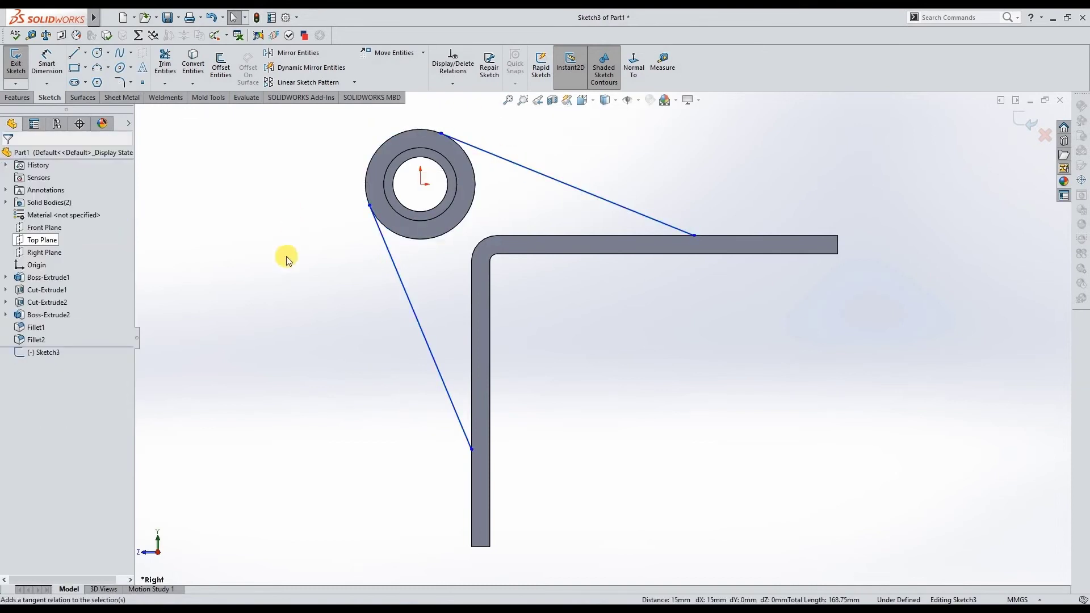
- Dimension the upper line's end 45 mm from the vertical leg
left_click(47, 62)
left_click(490, 295)
left_click(693, 235)
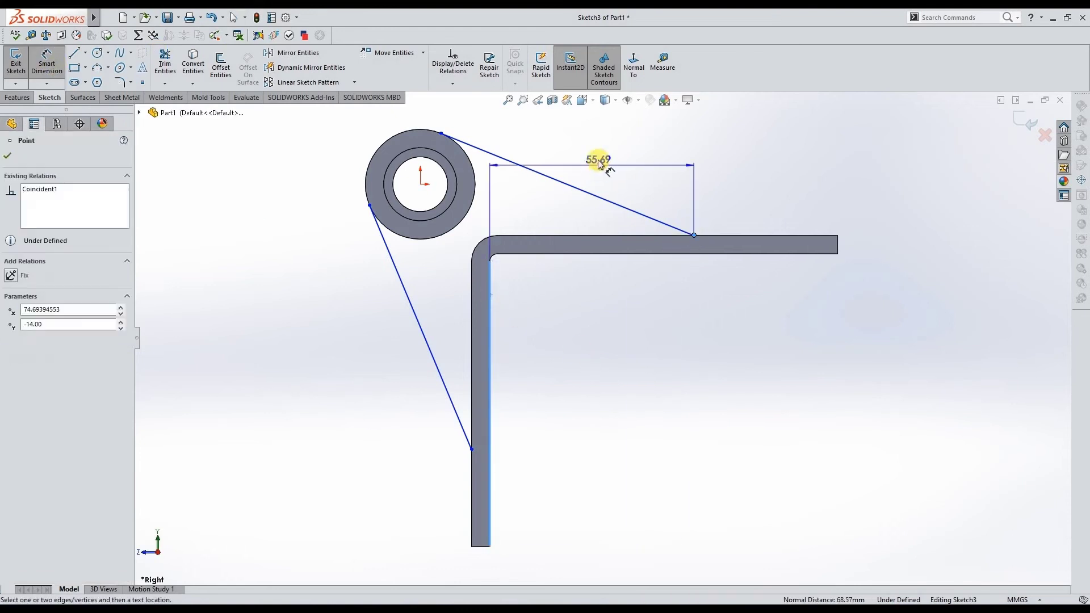
scroll(600, 170, "up", 2)
left_click(589, 167)
type("45")
key("Return")
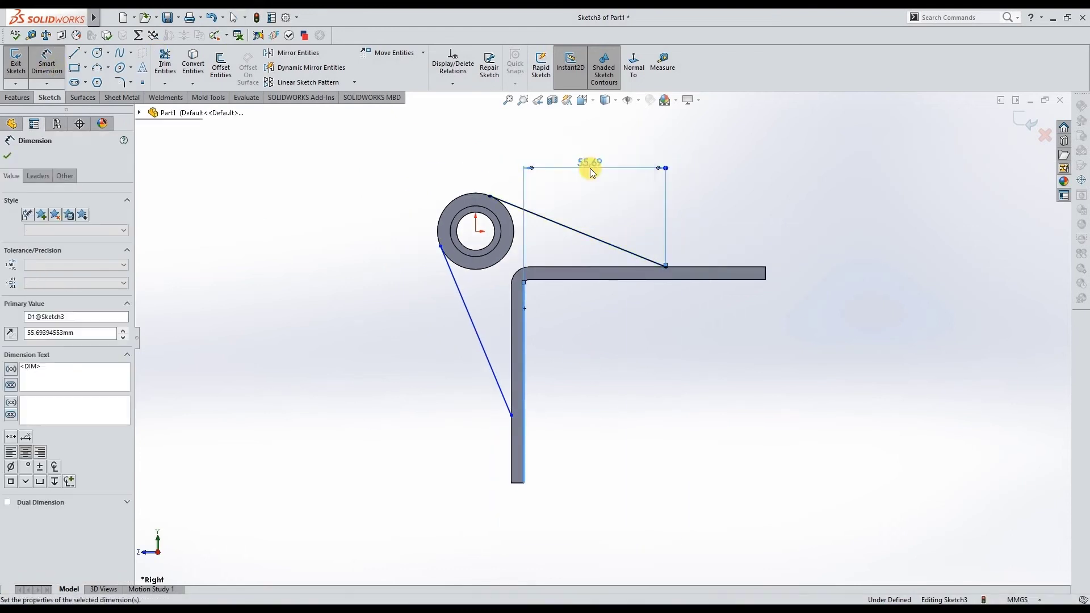
- Dimension the lower line's end 45 mm from the horizontal bar and convert the plate edges into the sketch
left_click(570, 284)
left_click(513, 415)
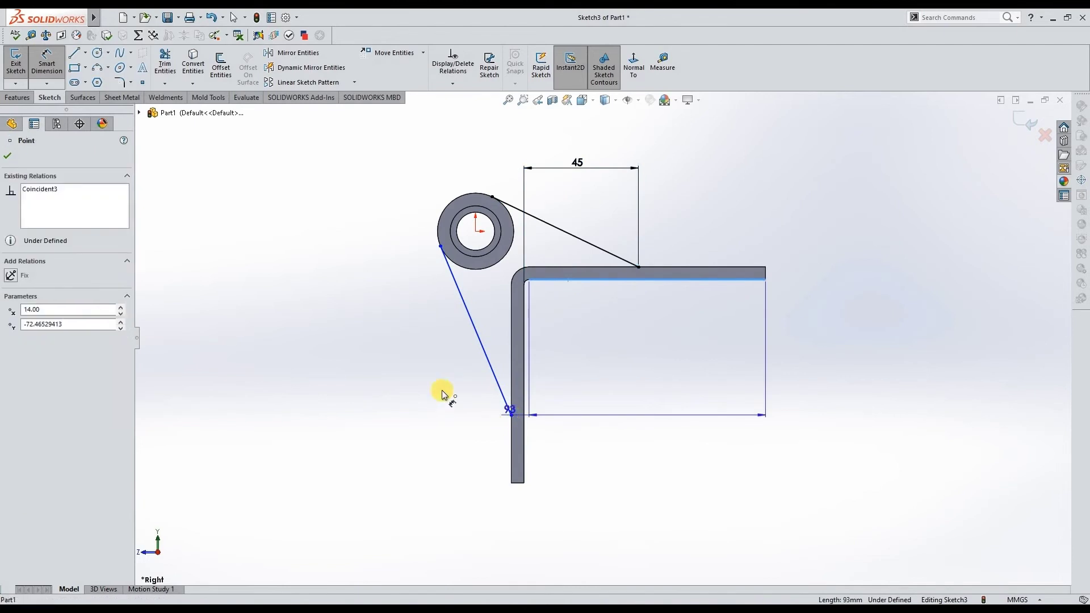
left_click(414, 348)
type("45")
key("Return")
scroll(513, 280, "down", 2)
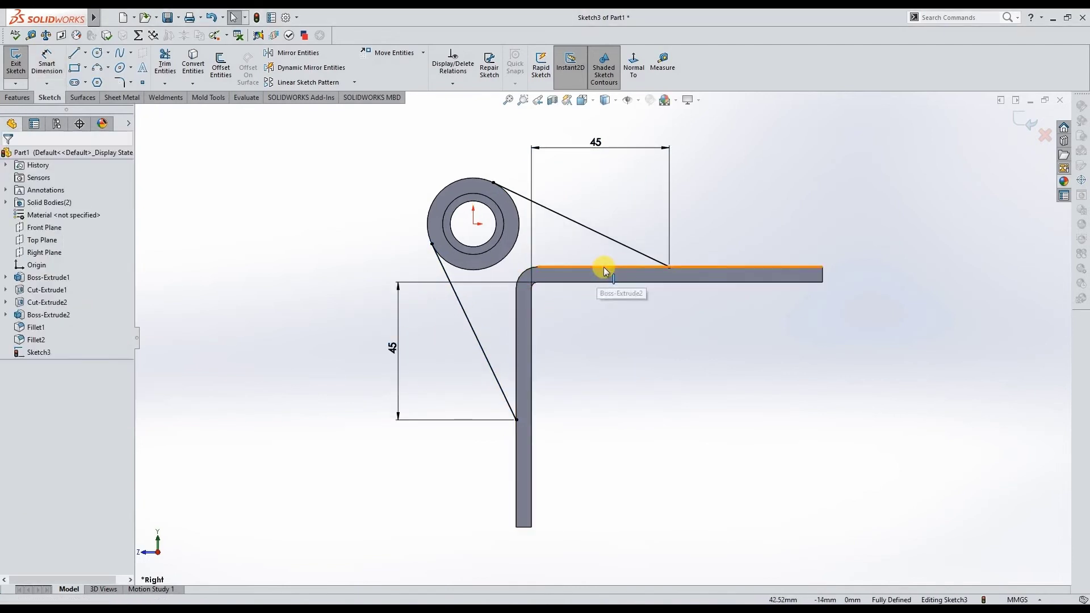
left_click(516, 356)
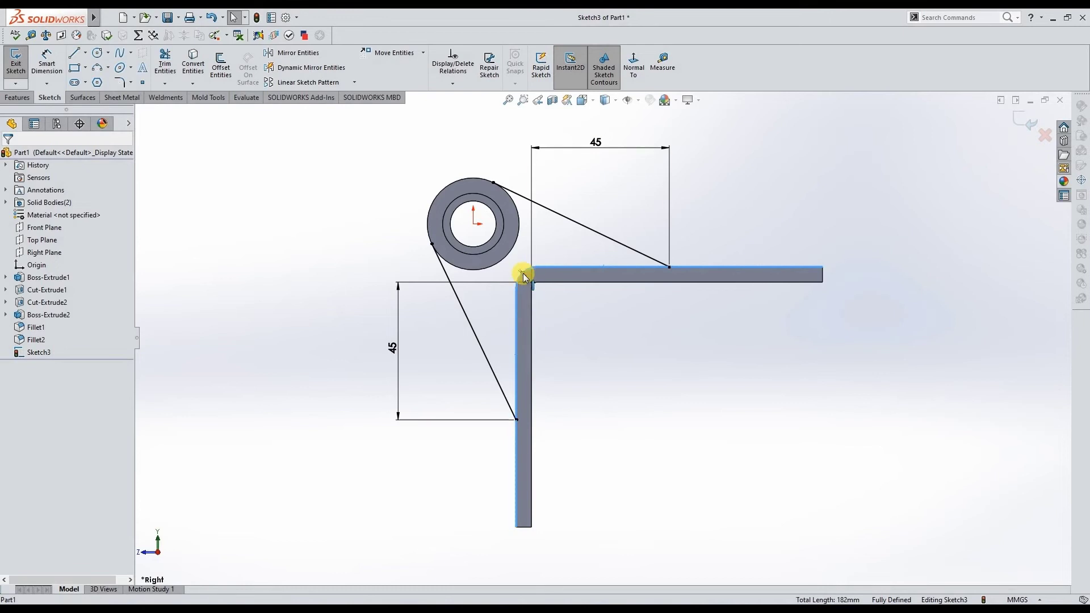
left_click(198, 66)
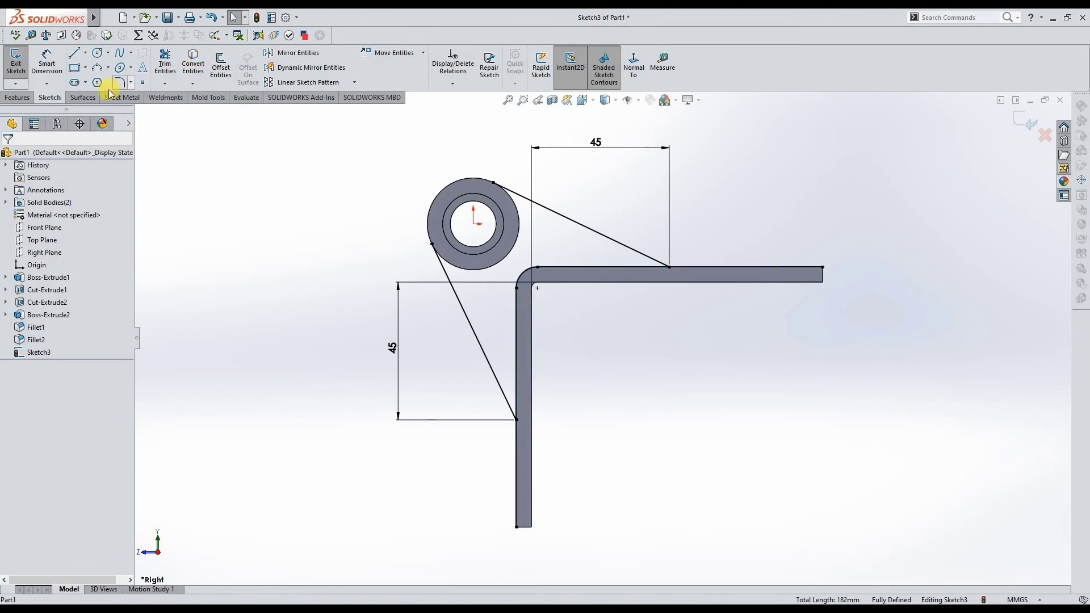
- Power-trim the extra rib sketch segments so the gusset region between tangent lines, tube and bar closes
left_click(166, 64)
left_click_drag(735, 218, 723, 266)
left_click_drag(356, 464, 519, 458)
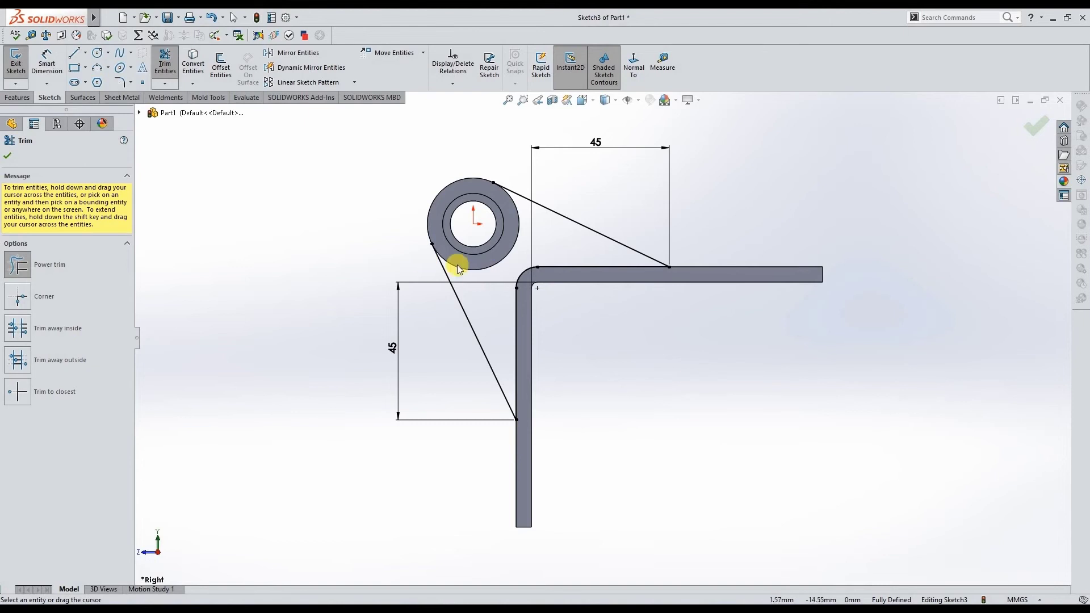
left_click(9, 158)
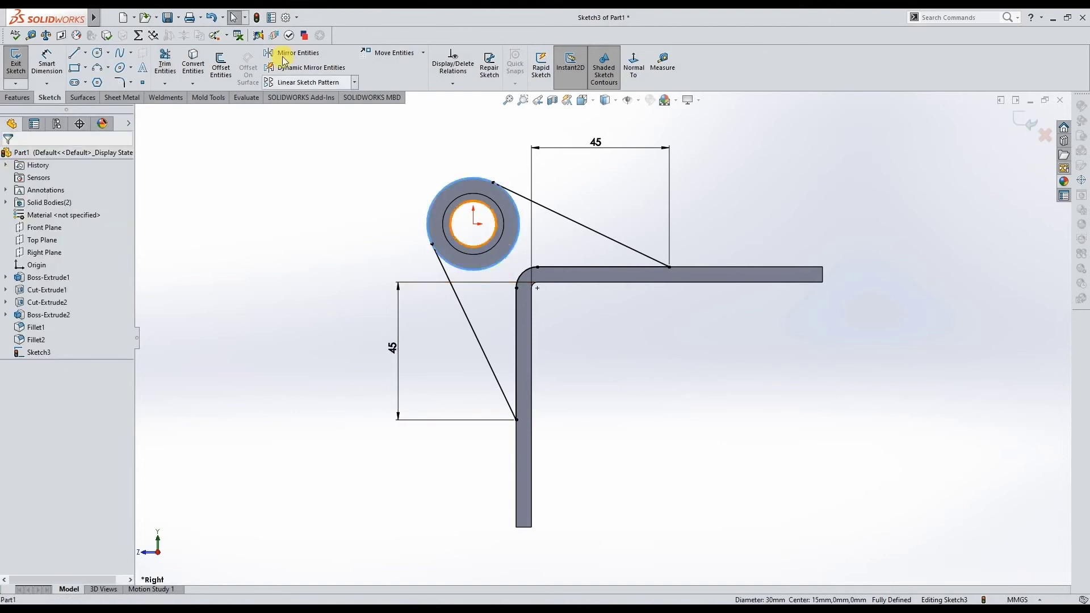
left_click(165, 62)
left_click_drag(369, 148, 441, 207)
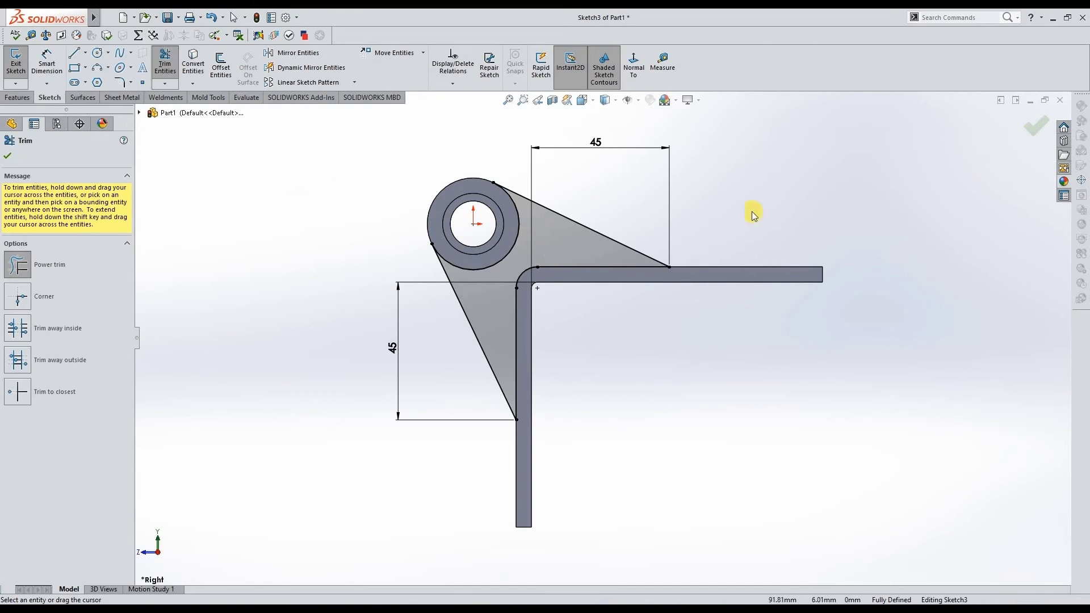
- Start a 3 mm Offset Entities operation on the gusset sketch
left_click(1036, 131)
scroll(533, 221, "up", 2)
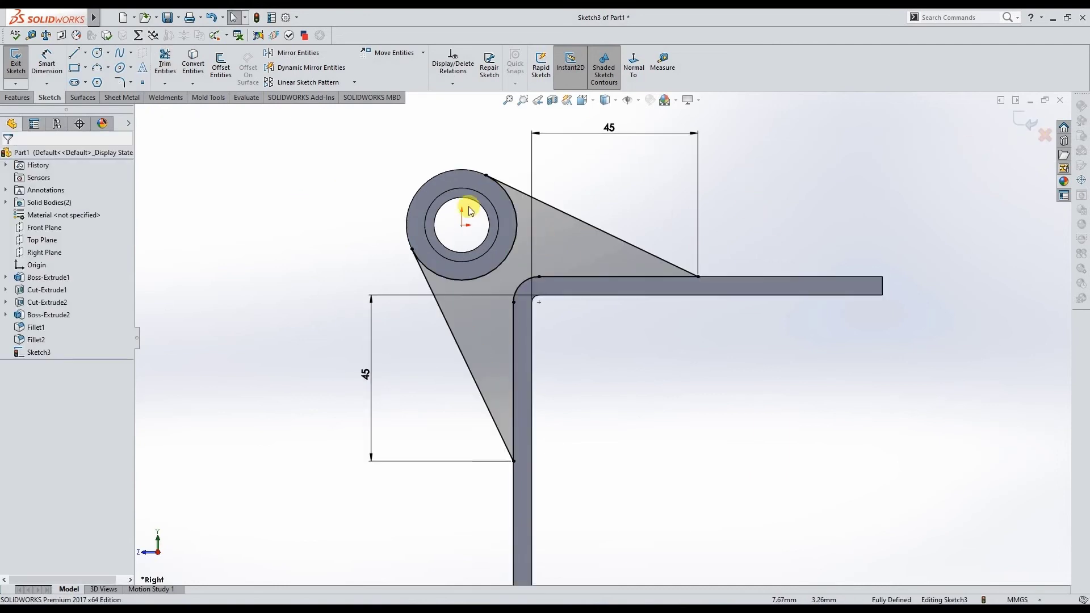
left_click(221, 67)
type("3")
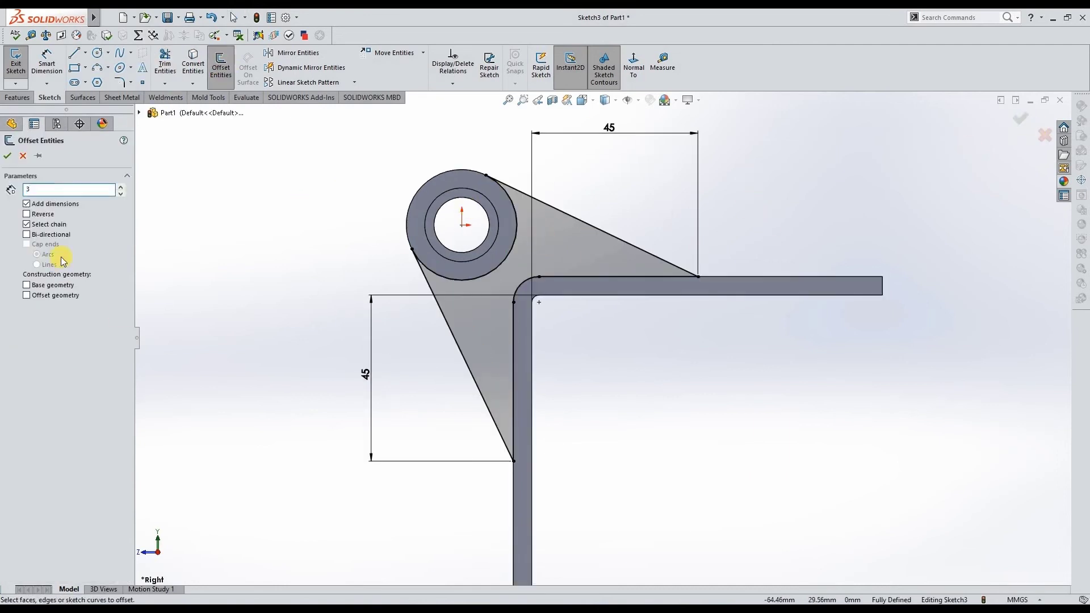
- Offset the upper slanted gusset edge and both bar edges inward by 3 mm, single edges only
left_click(26, 224)
left_click(617, 238)
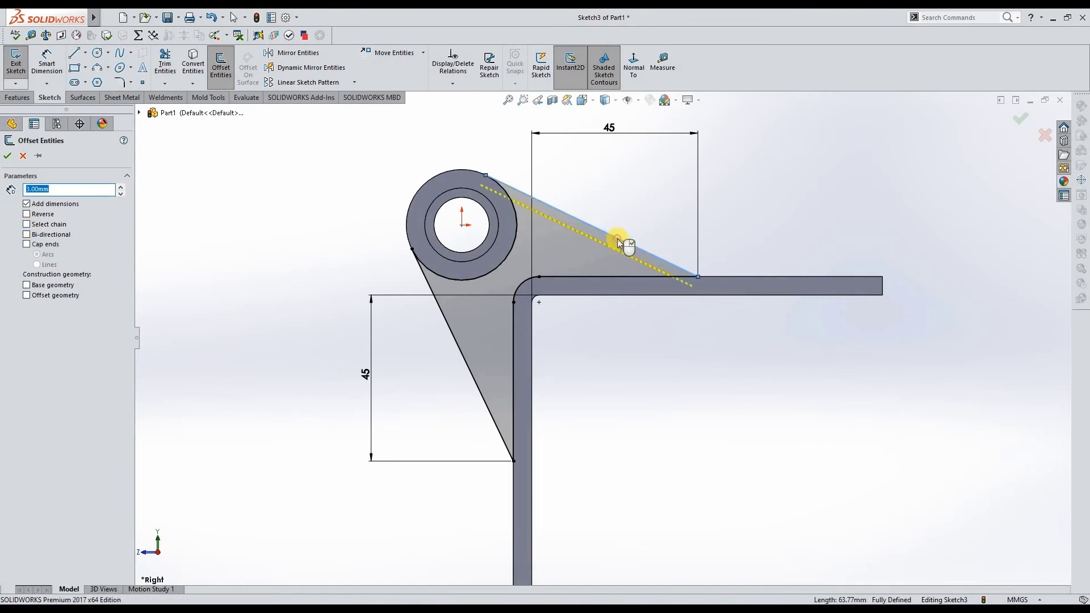
left_click(618, 238)
left_click(564, 276)
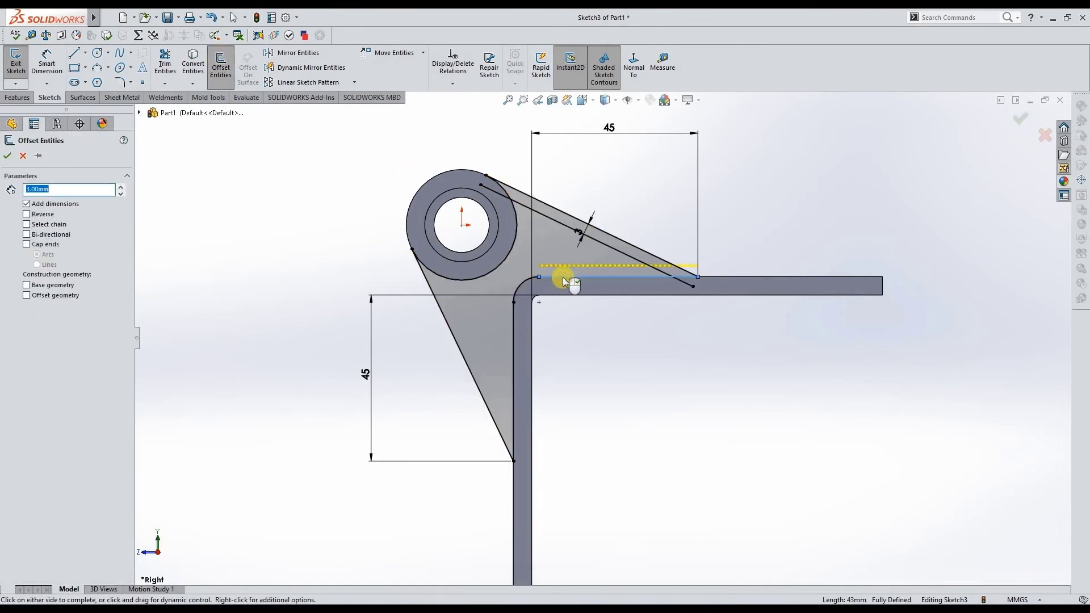
left_click(513, 342)
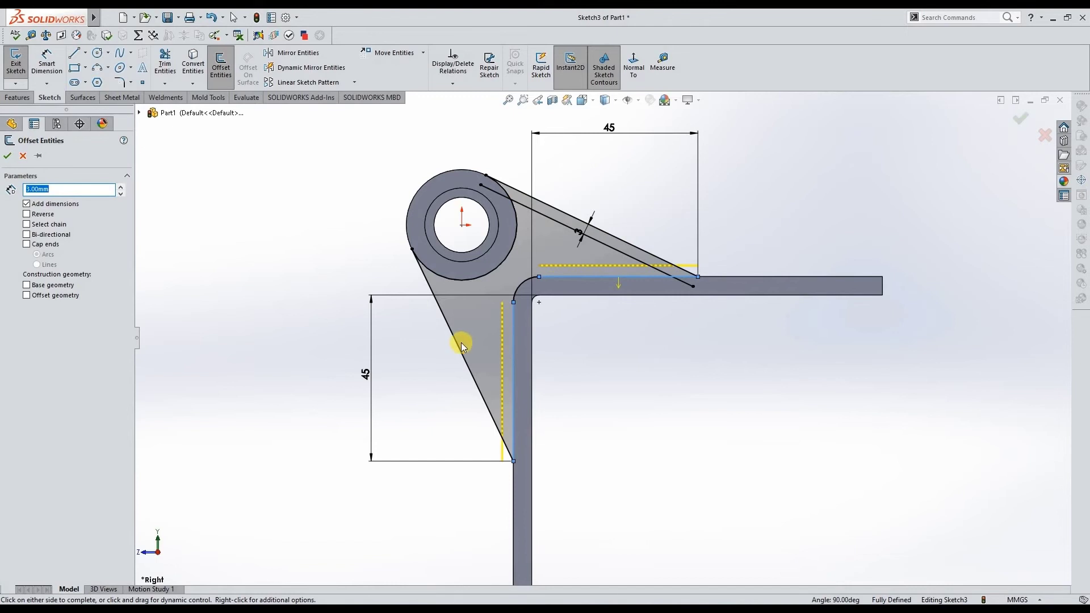
left_click(8, 156)
- Offset the tube circle arc and the lower slanted gusset edge by 3 mm
left_click(221, 67)
left_click(506, 259)
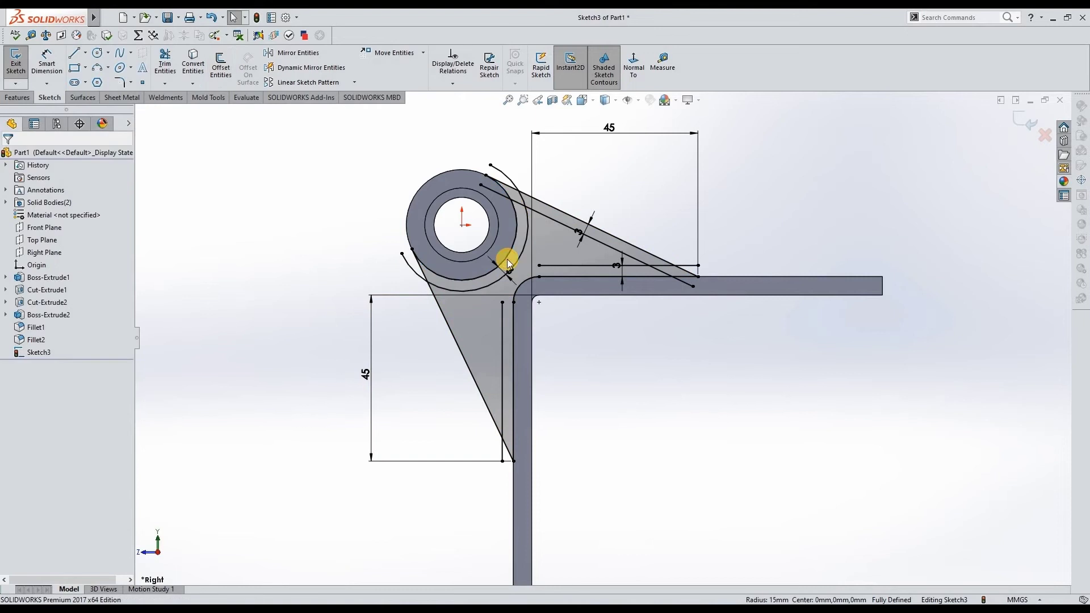
left_click(218, 73)
left_click(471, 372)
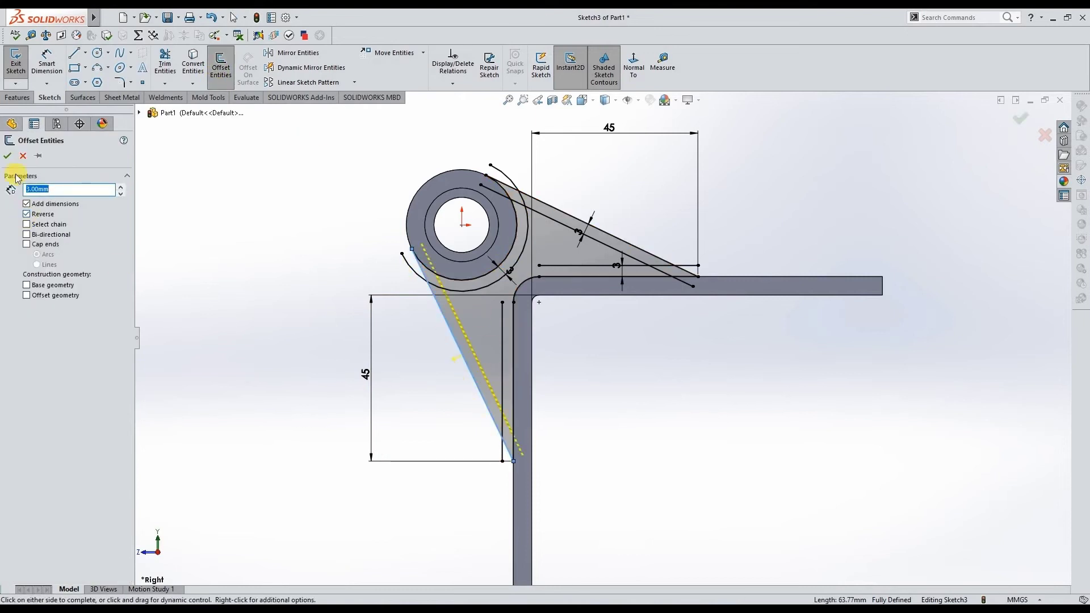
key("Return")
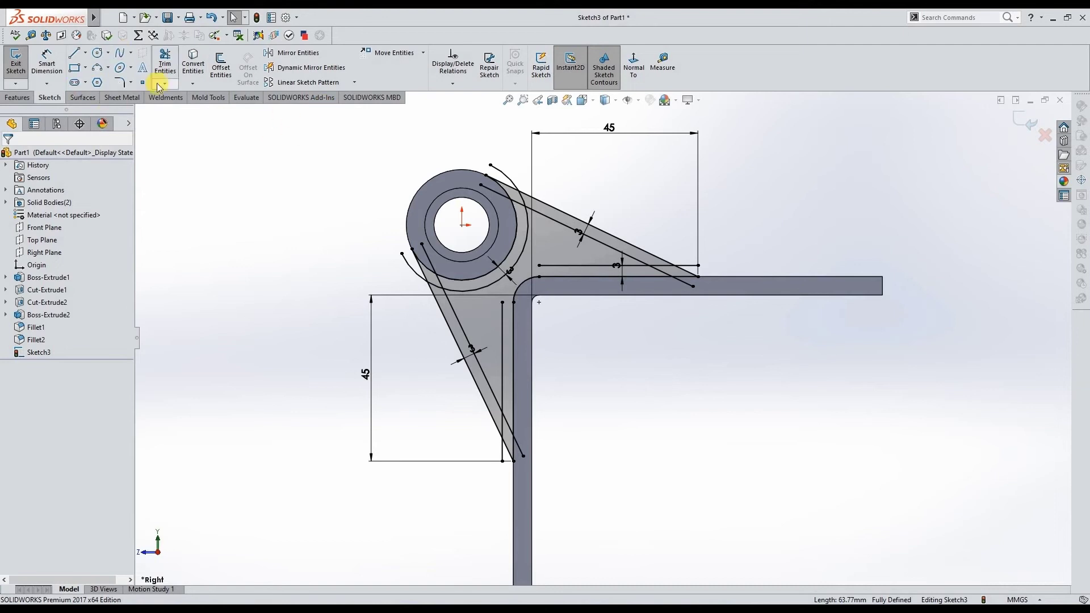
- Power-trim the stray offset segments at the lower-left junction
left_click(164, 63)
scroll(421, 284, "down", 3)
mouse_move(403, 253)
left_mouse_down()
mouse_move(384, 262)
mouse_move(459, 274)
mouse_move(461, 251)
mouse_move(430, 254)
mouse_move(483, 328)
left_mouse_up()
key("Escape")
key("Escape")
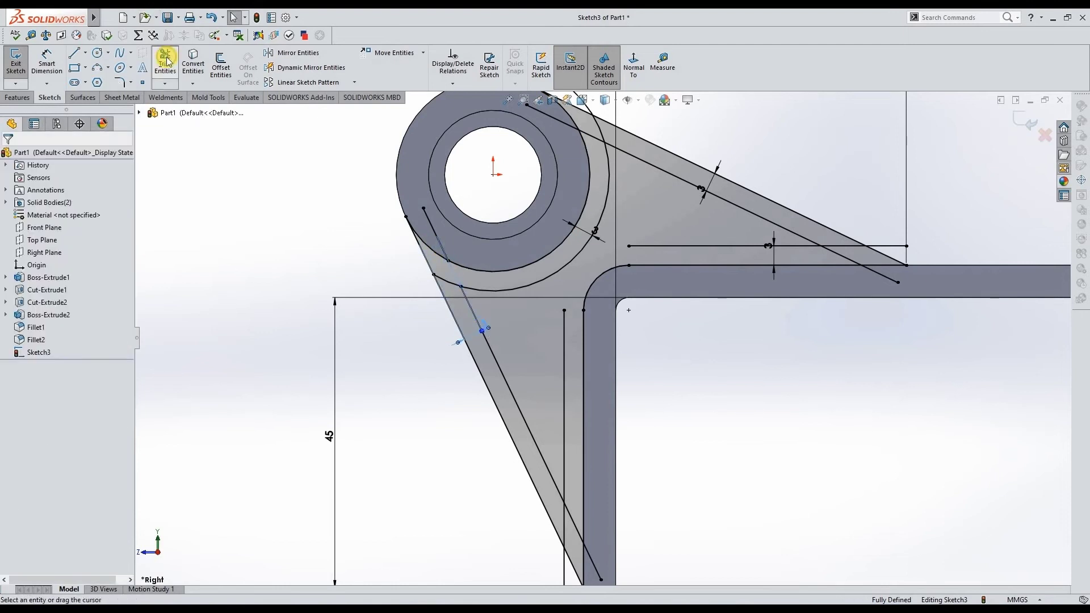
- Dimension the lower slanted offset line 3 mm from its gusset edge
left_click(164, 62)
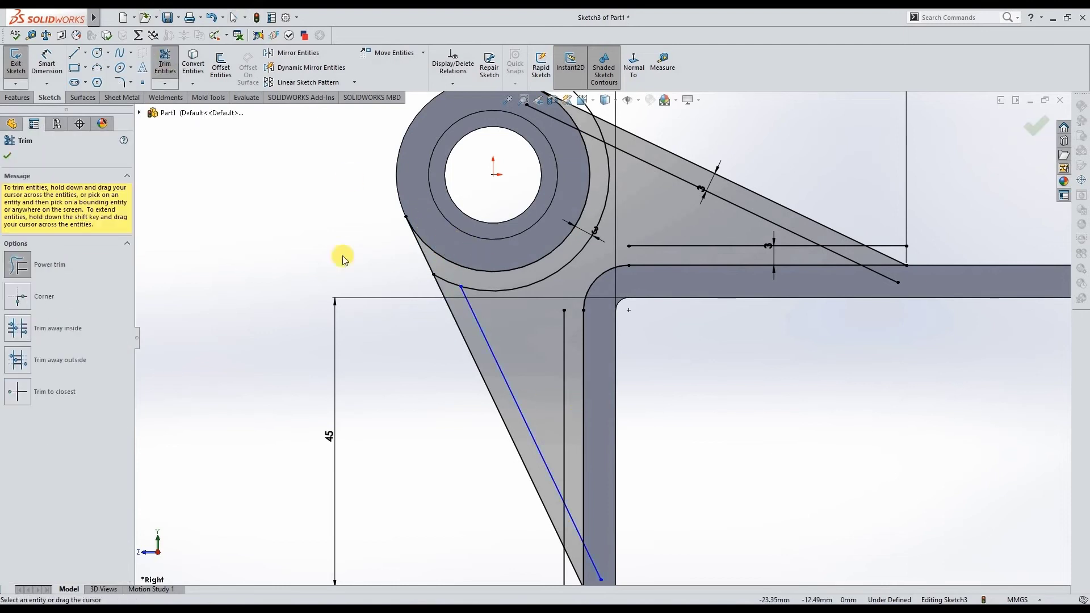
left_click(46, 62)
left_click(507, 394)
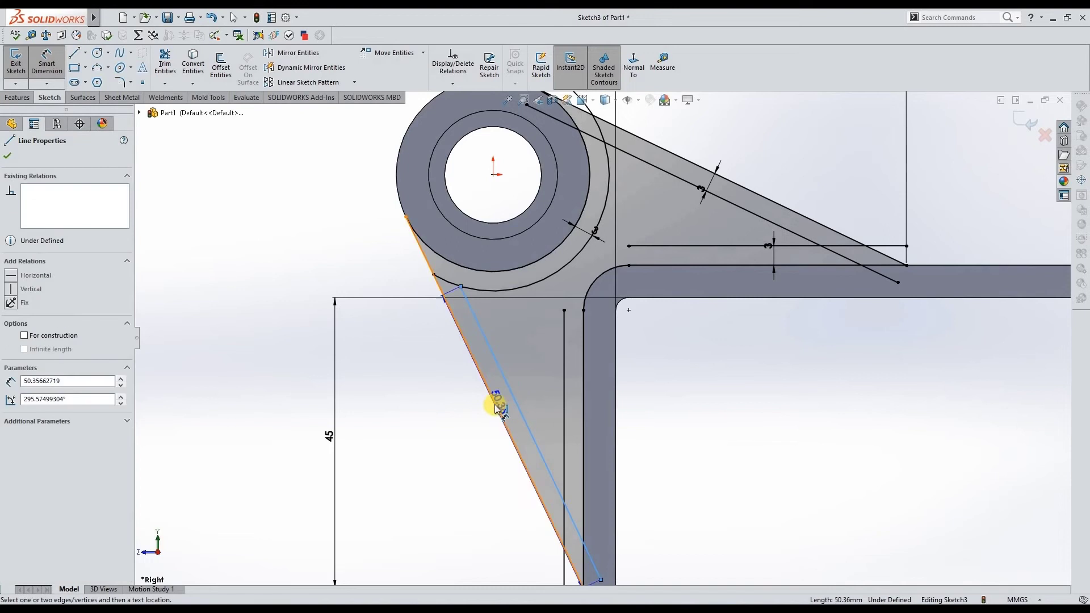
left_click(485, 409)
key("Return")
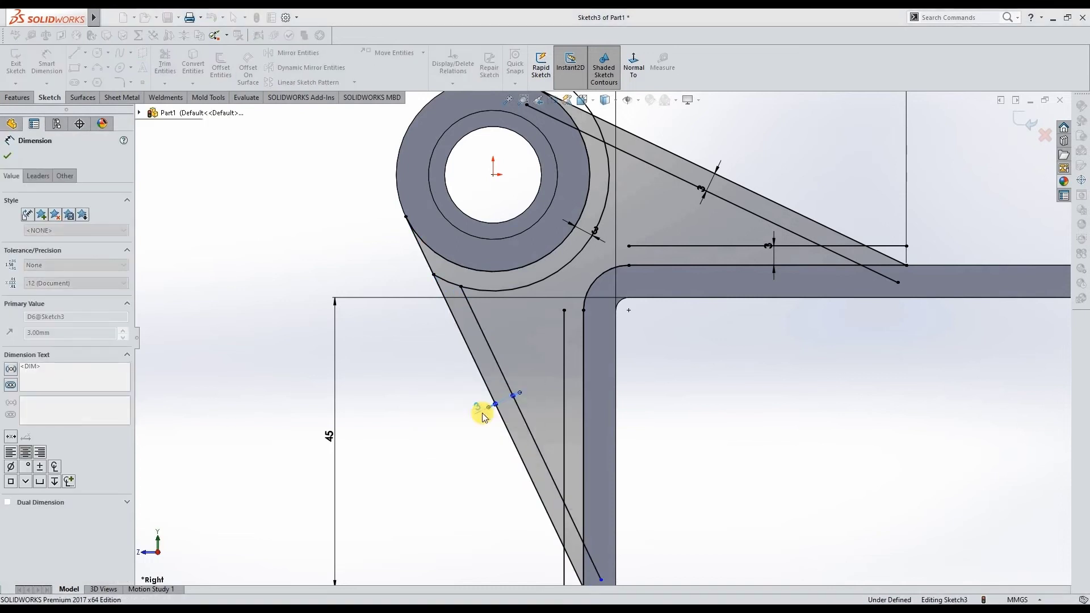
- Trim the crossing lines at the lower corner and the leftover arc stub near the upper rib
left_click(164, 63)
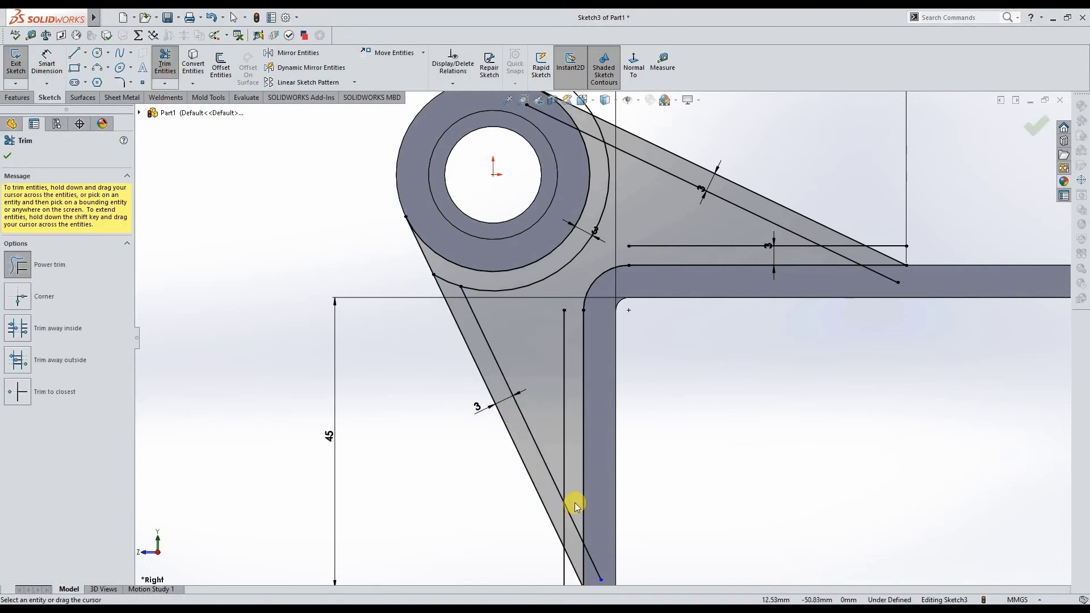
scroll(564, 533, "down", 4)
scroll(608, 503, "up", 3)
left_click_drag(558, 455, 577, 469)
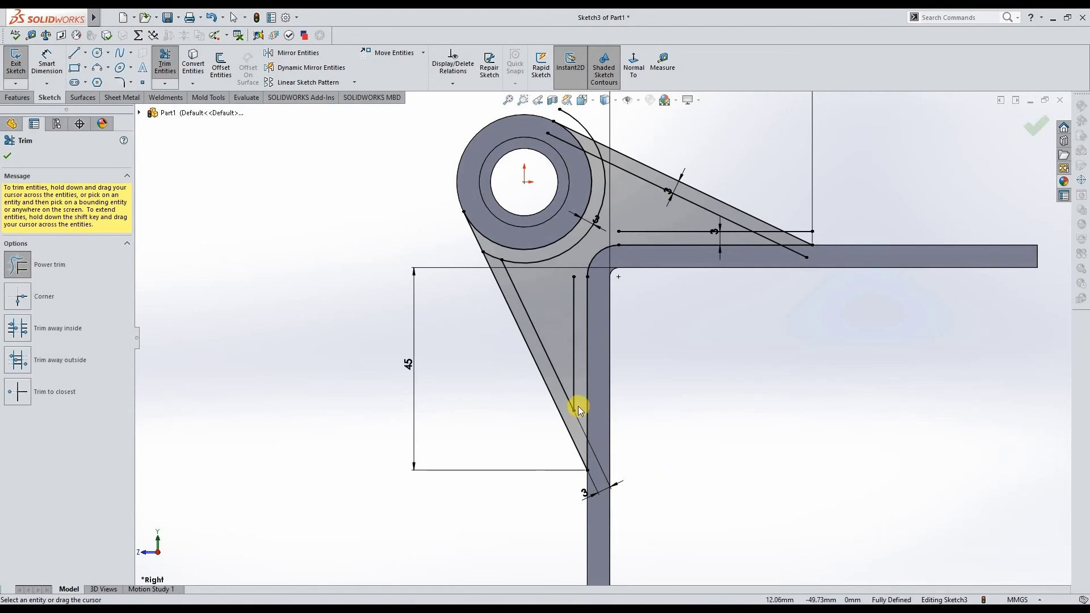
left_click_drag(601, 274, 603, 272)
scroll(603, 273, "down", 2)
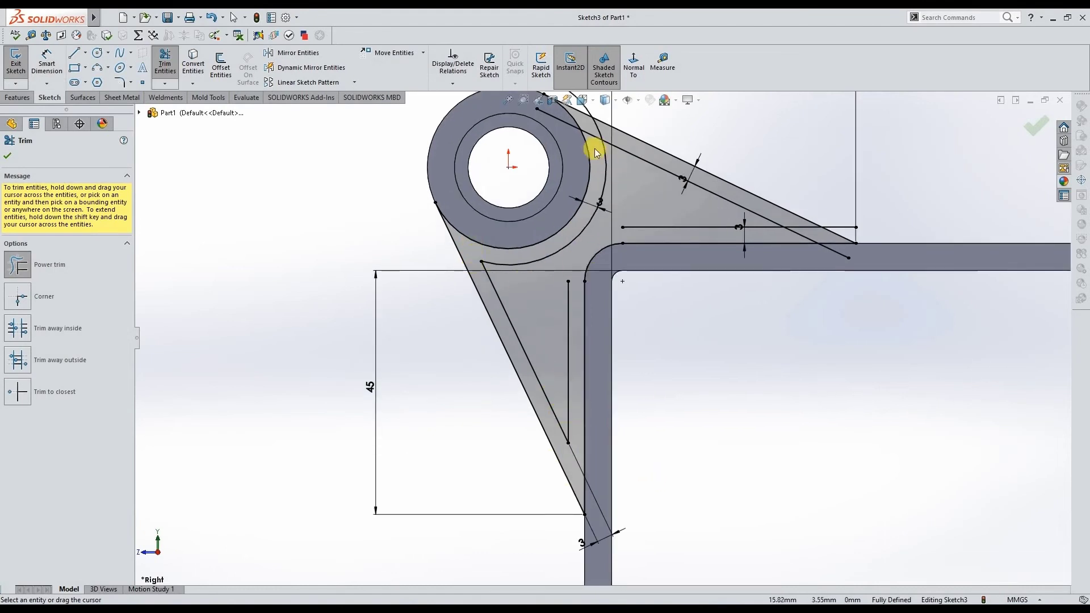
scroll(581, 162, "up", 2)
scroll(573, 170, "down", 1)
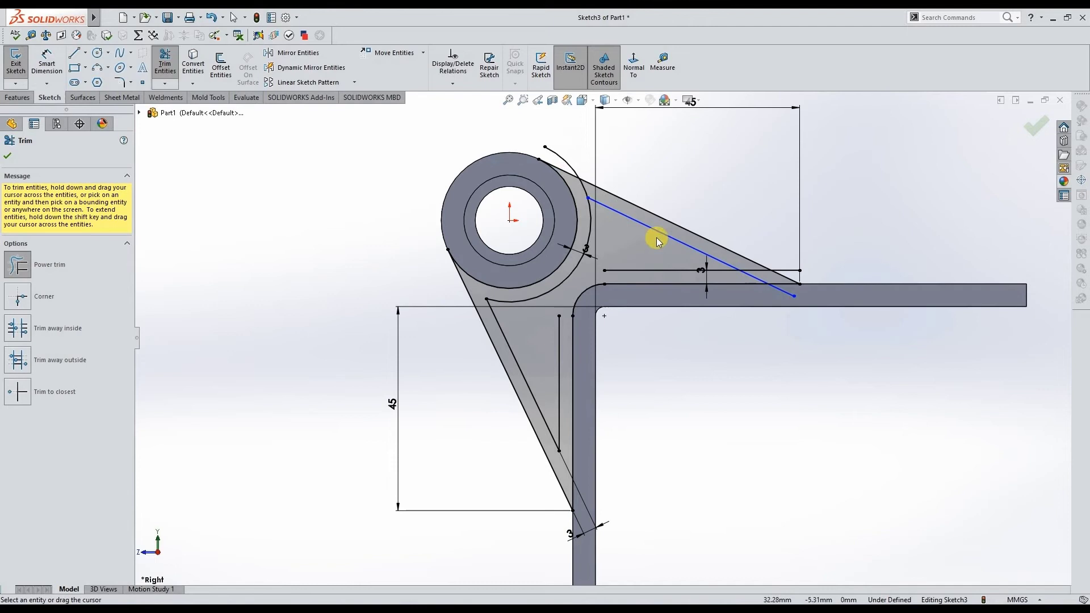
scroll(597, 198, "down", 2)
left_click_drag(597, 198, 565, 193)
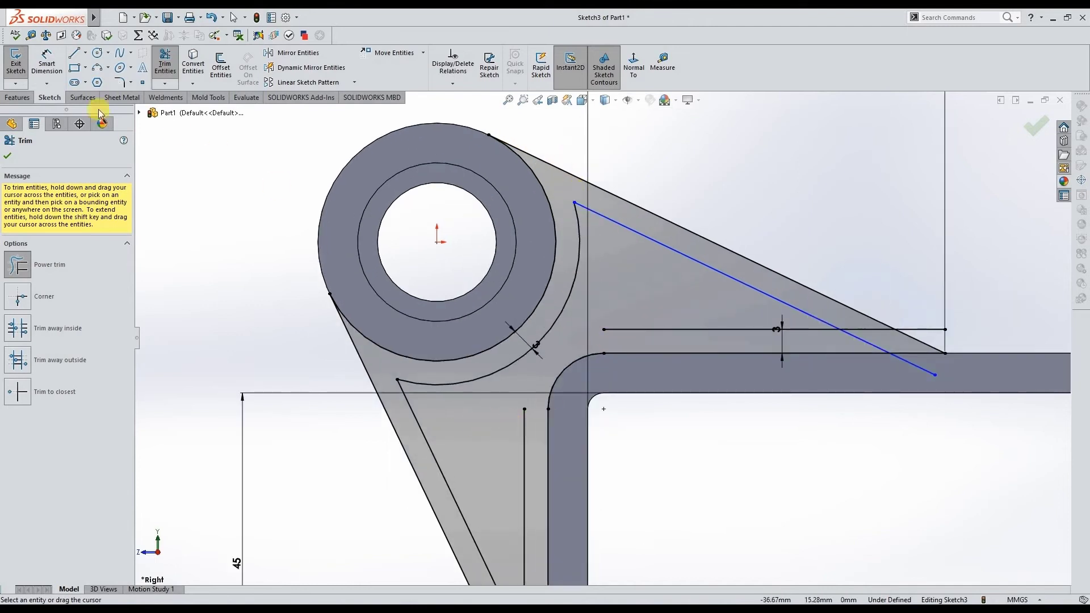
- Undo the stray trim and drag the horizontal offset line's end onto the arc
left_click(35, 397)
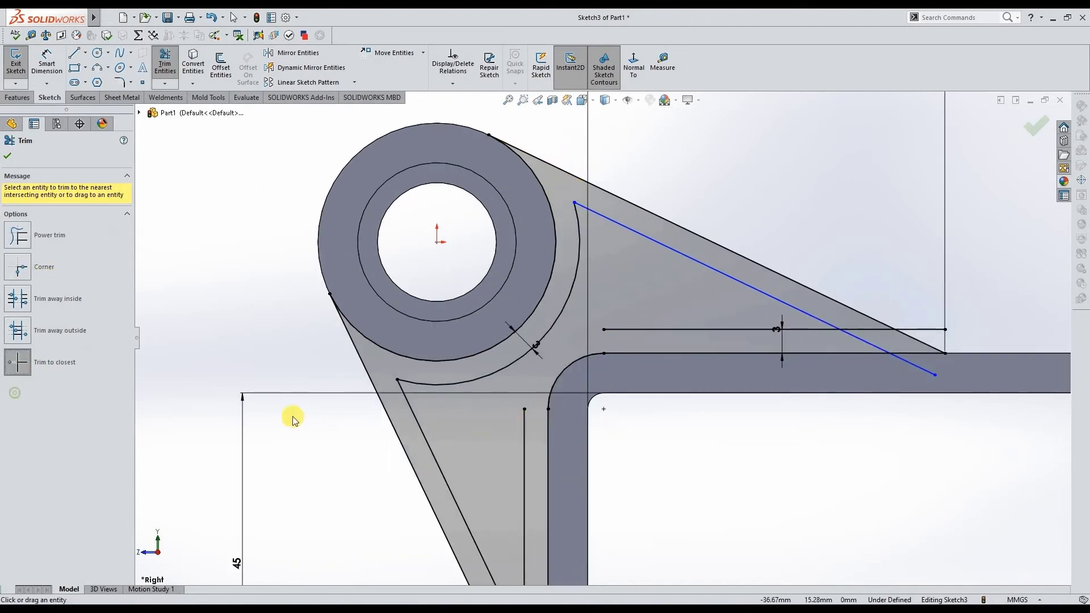
left_click(618, 329)
key("Escape")
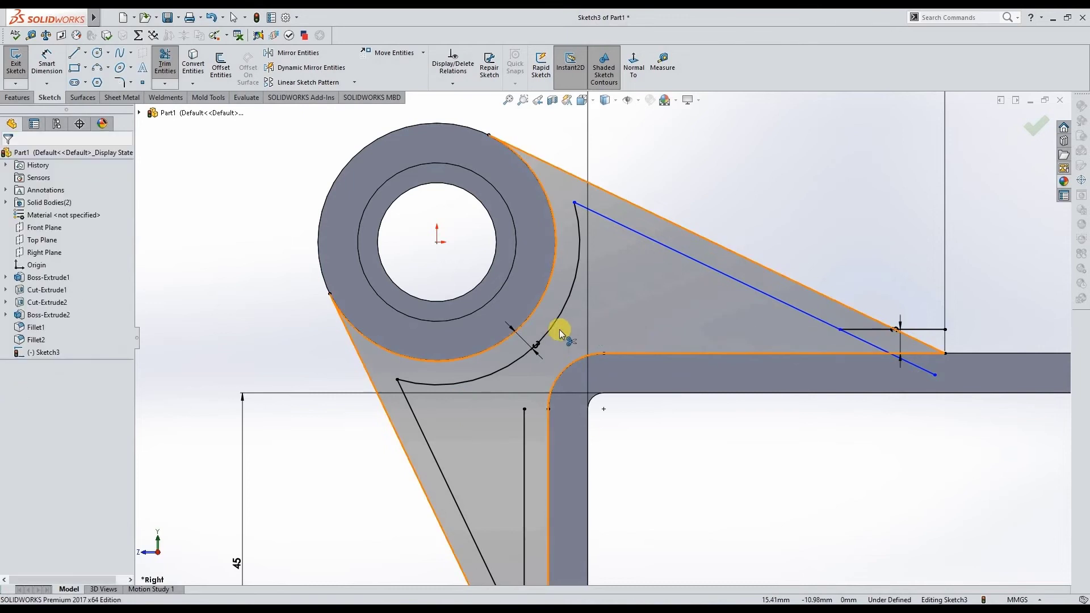
key("ctrl+z")
left_click_drag(604, 329, 549, 329)
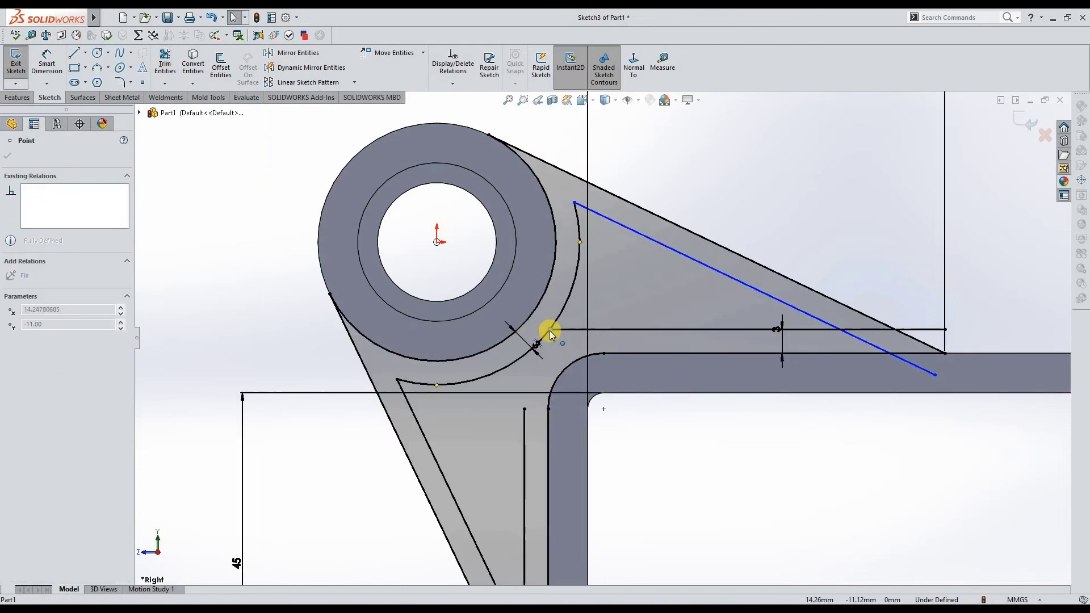
- Dimension the upper slanted offset line 3 mm from the upper gusset edge, undoing a stray angle dimension
left_click(524, 410)
left_click(524, 408)
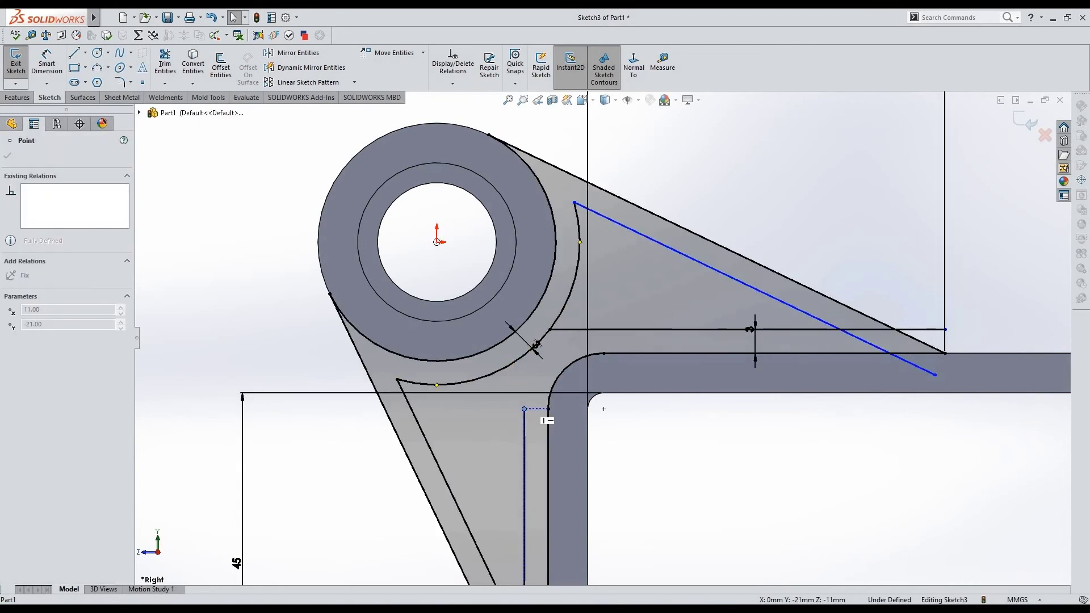
scroll(574, 437, "up", 1)
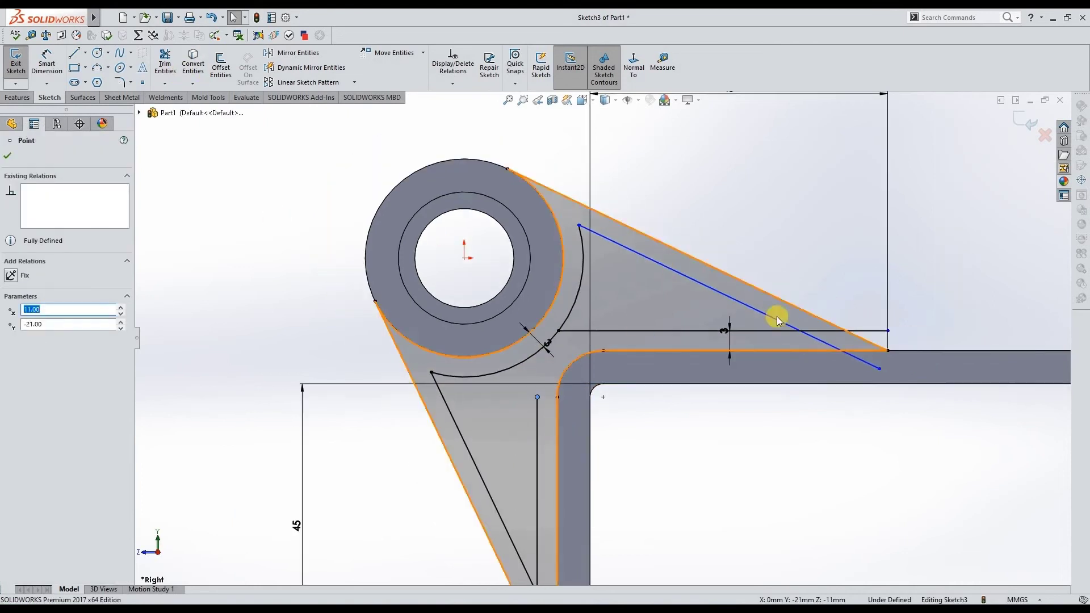
left_click(46, 63)
left_click(720, 286)
left_click(718, 289)
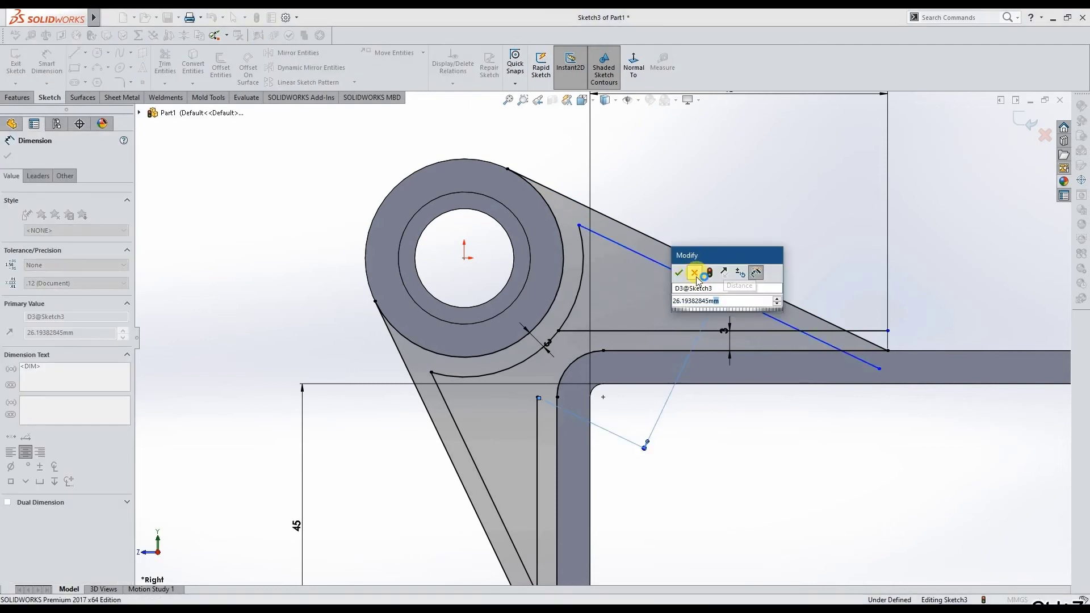
key("Return")
key("ctrl+z")
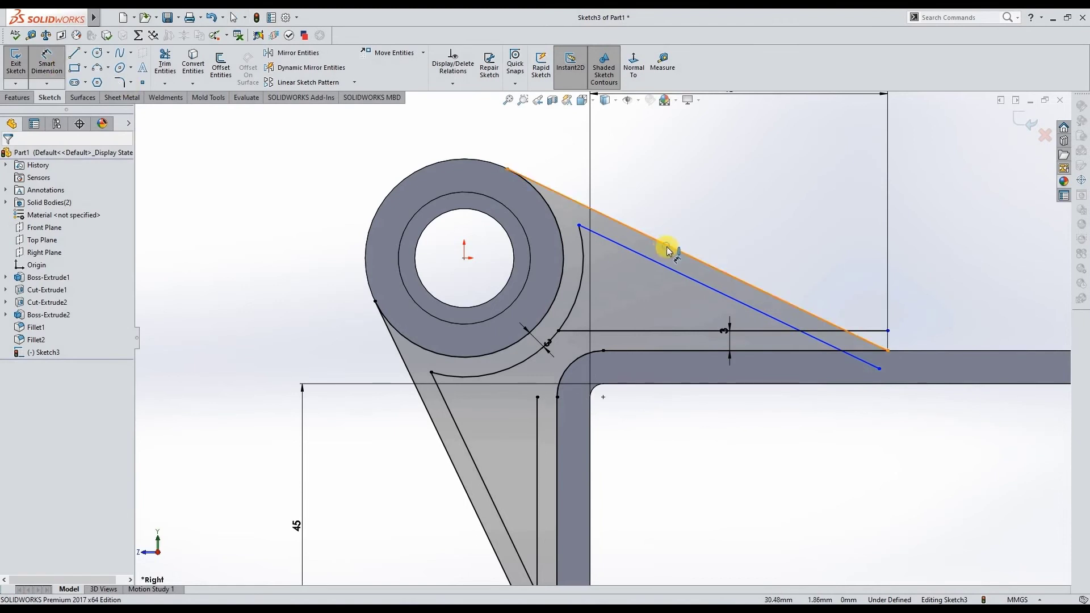
left_click(665, 250)
left_click(683, 235)
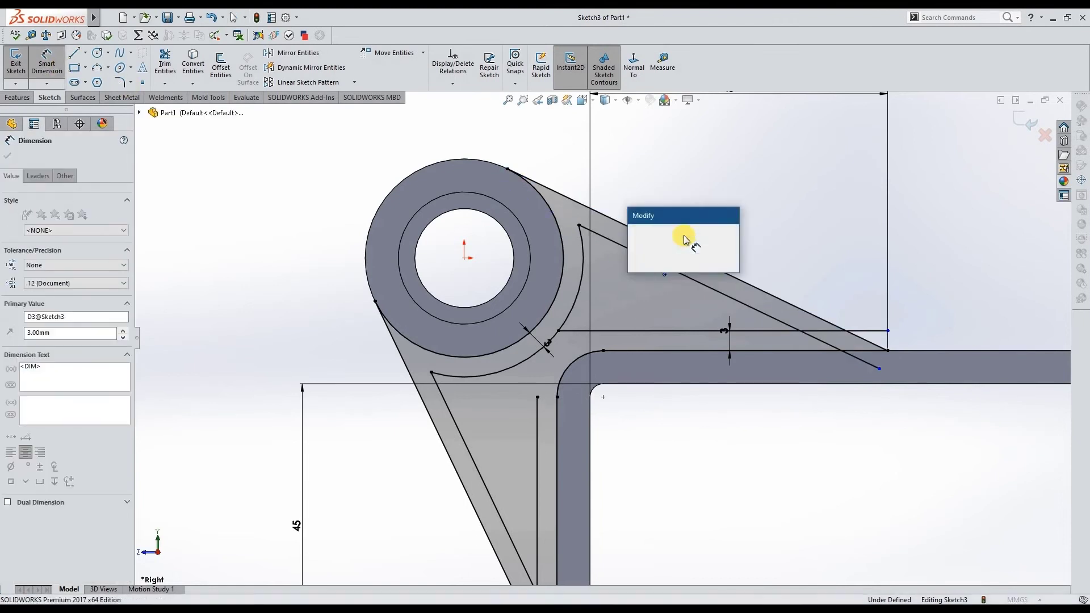
key("Return")
- Trim the excess horizontal line segment and set a 3 mm gap between the horizontal lines
left_click(172, 67)
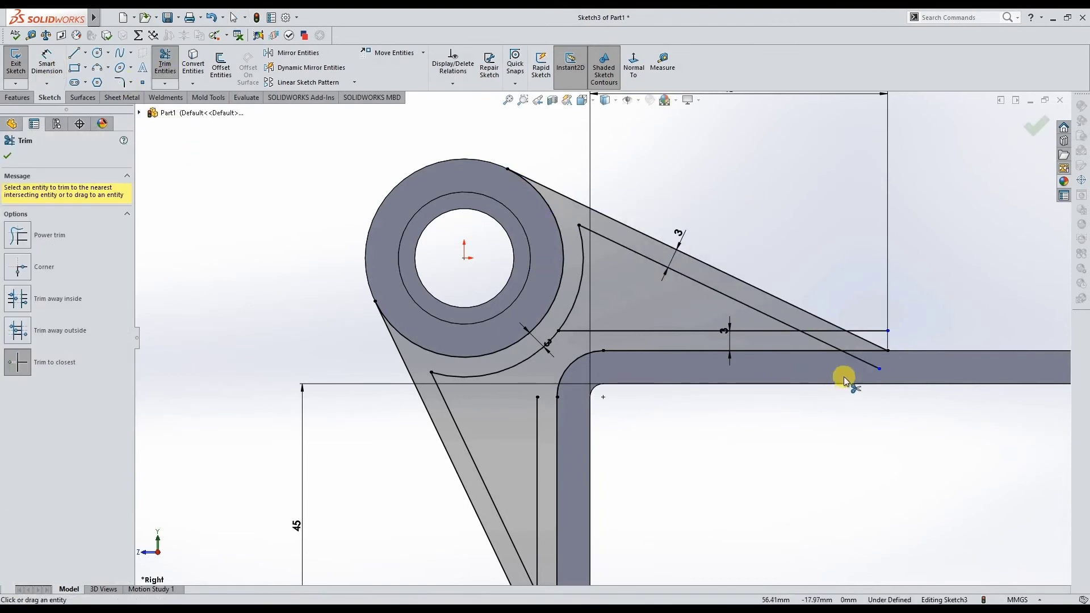
left_click(17, 235)
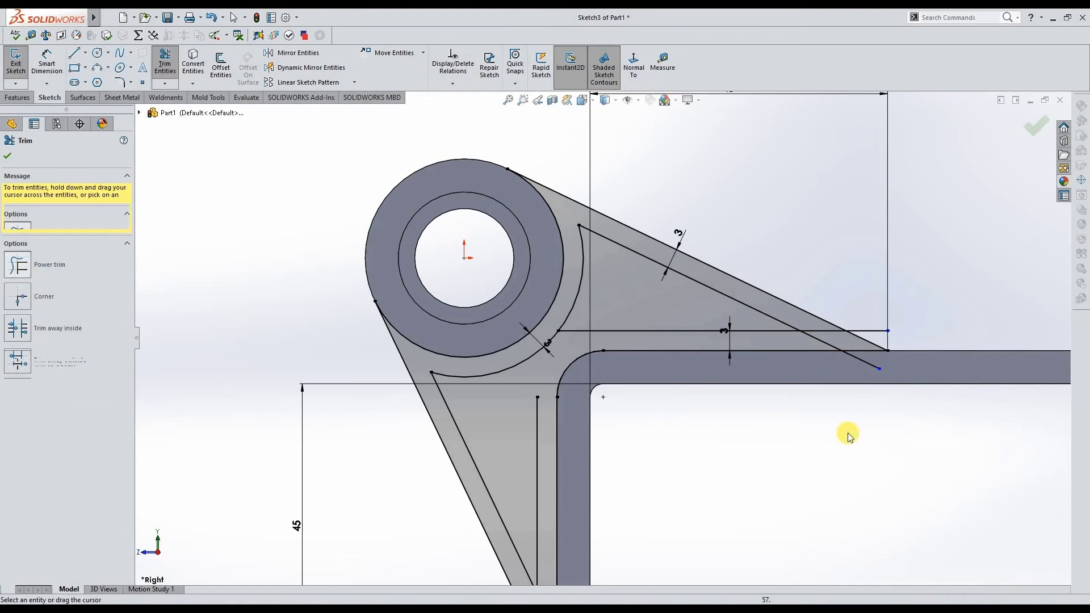
left_click_drag(828, 336, 861, 328)
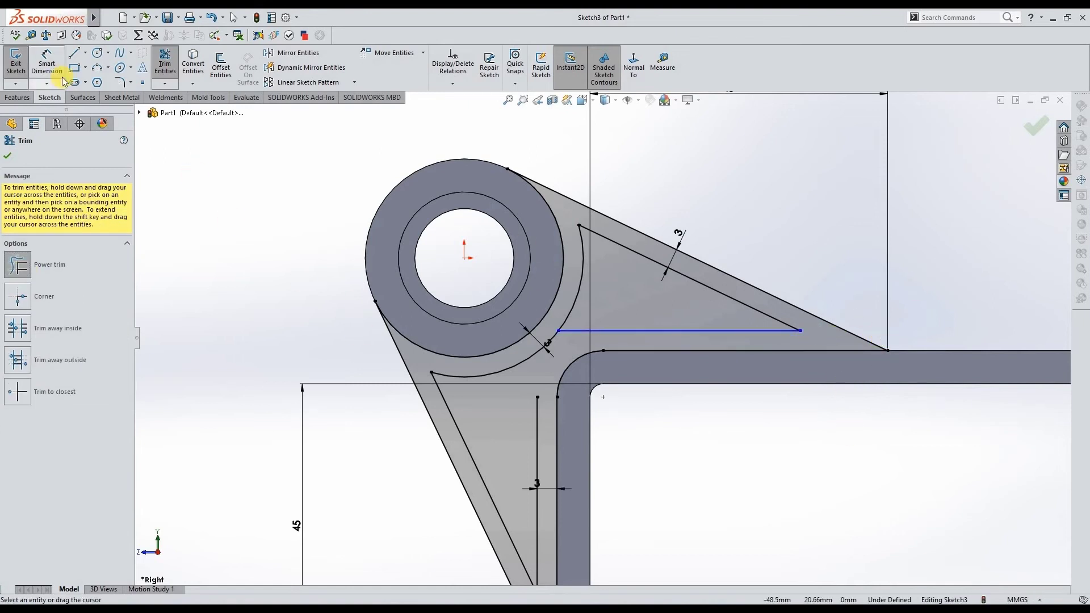
left_click(47, 62)
left_click(715, 351)
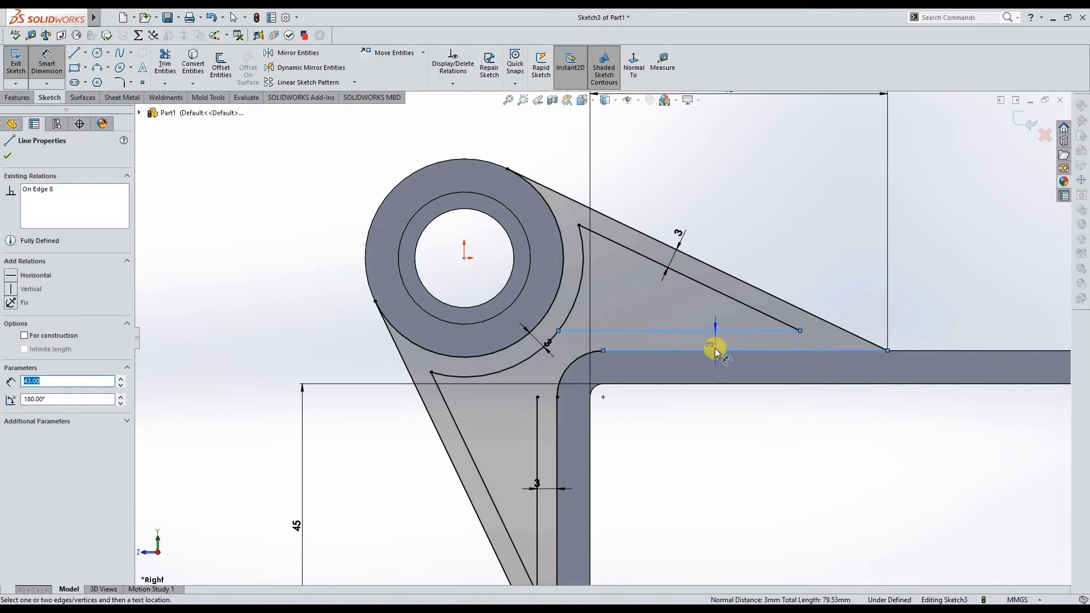
left_click(712, 364)
key("Return")
key("Escape")
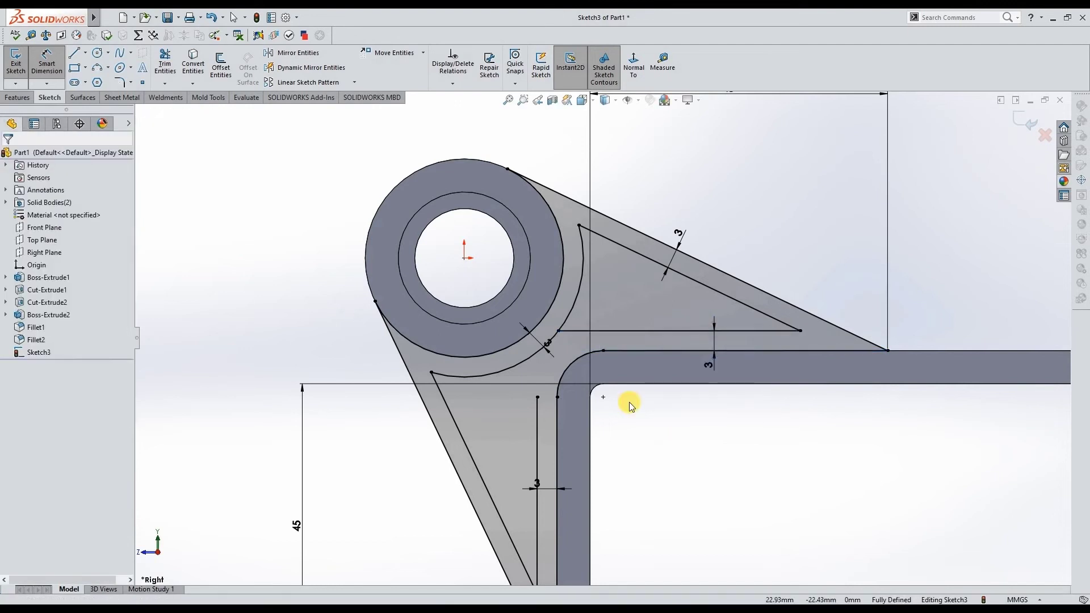
- Draw a vertical line from the rib endpoint up to the arc and trim the extra arc segment
scroll(596, 392, "down", 2)
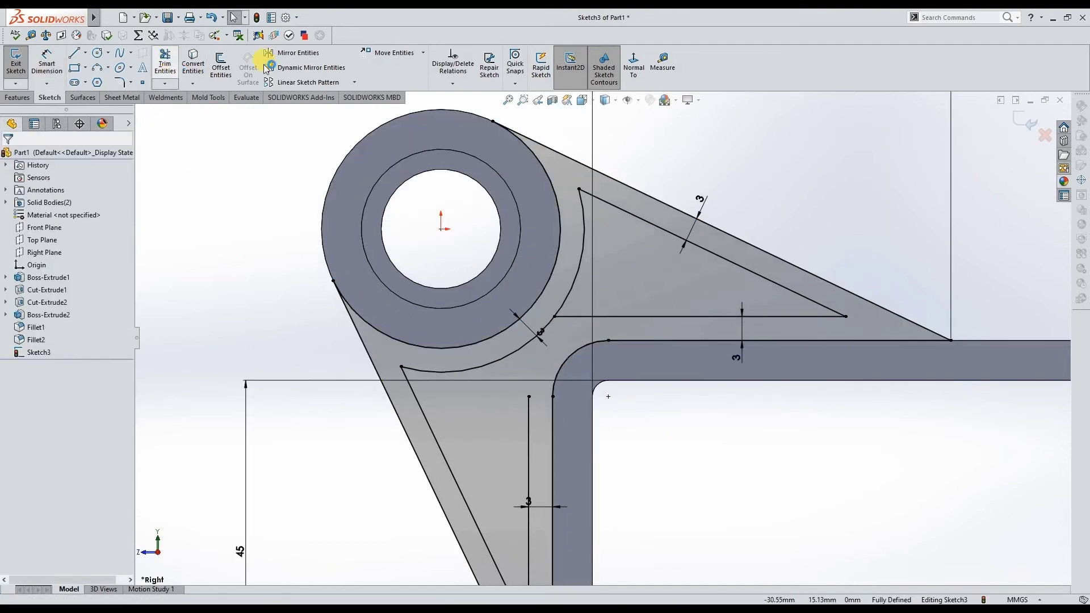
left_click(529, 396)
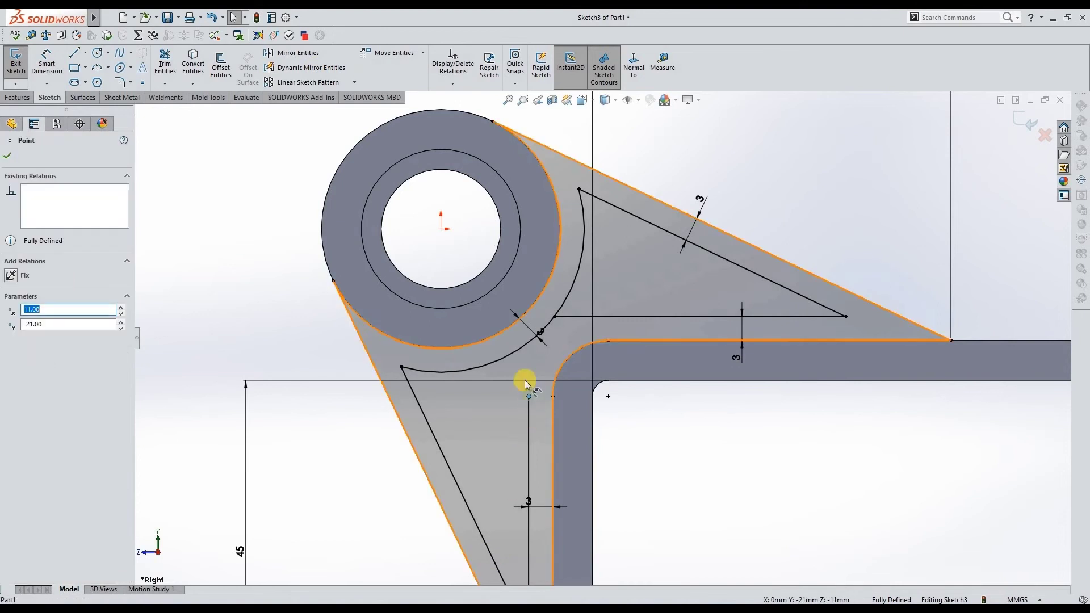
left_click(529, 406)
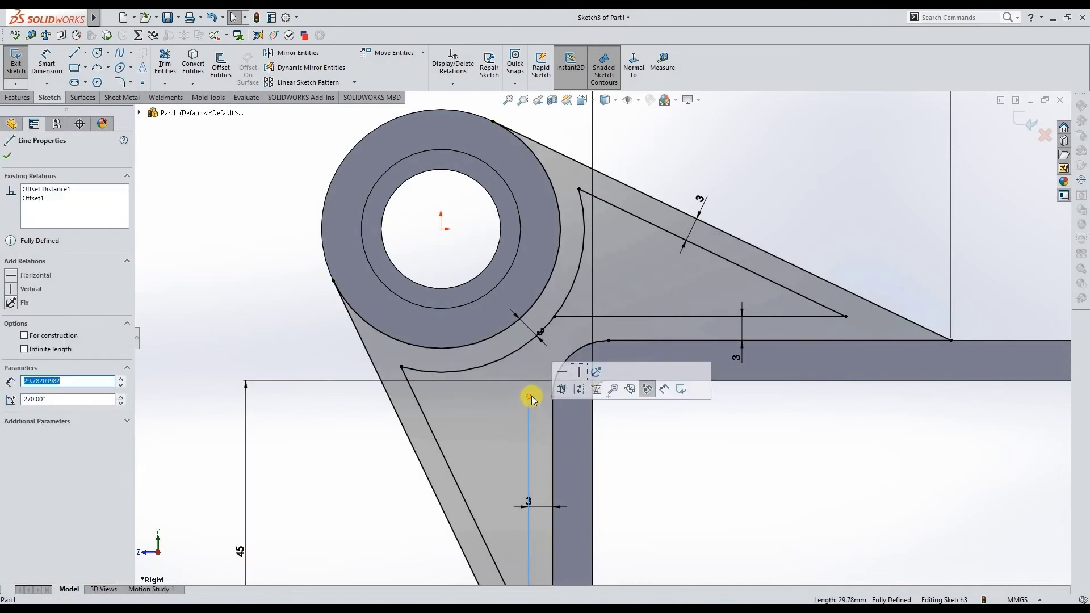
left_click(529, 396)
double_click(376, 329)
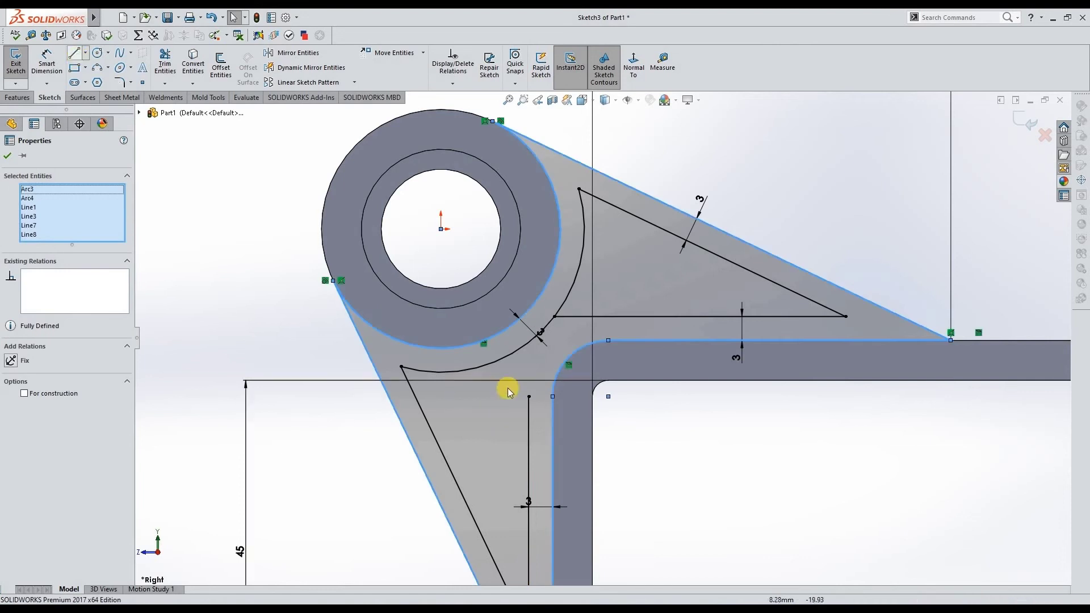
key("l")
left_click_drag(529, 397, 529, 343)
key("Escape")
key("Escape")
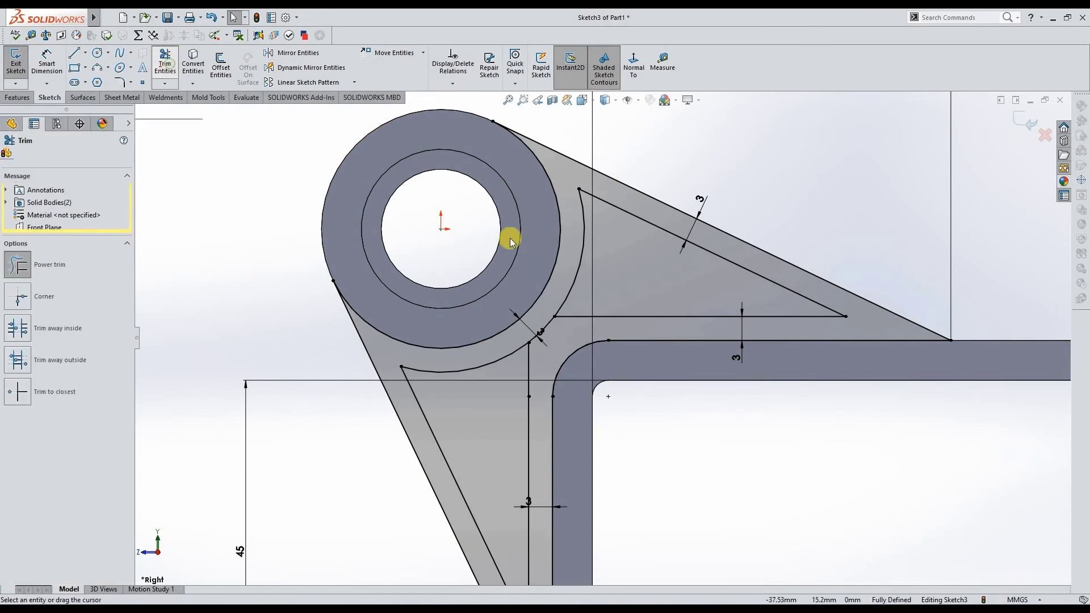
left_click(560, 335)
scroll(684, 390, "up", 2)
scroll(763, 363, "up", 2)
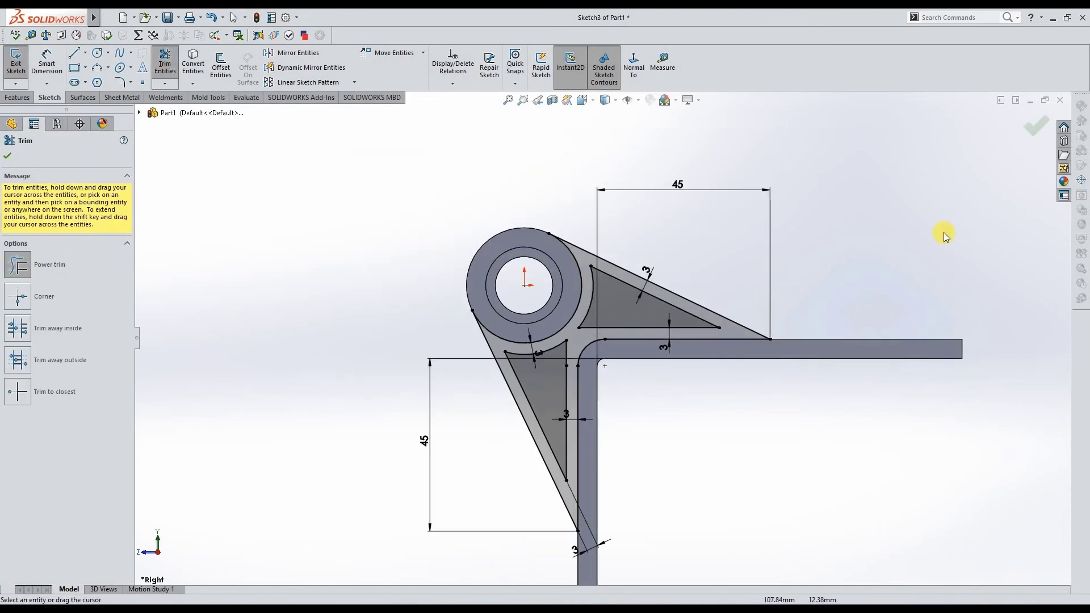
left_click(1017, 140)
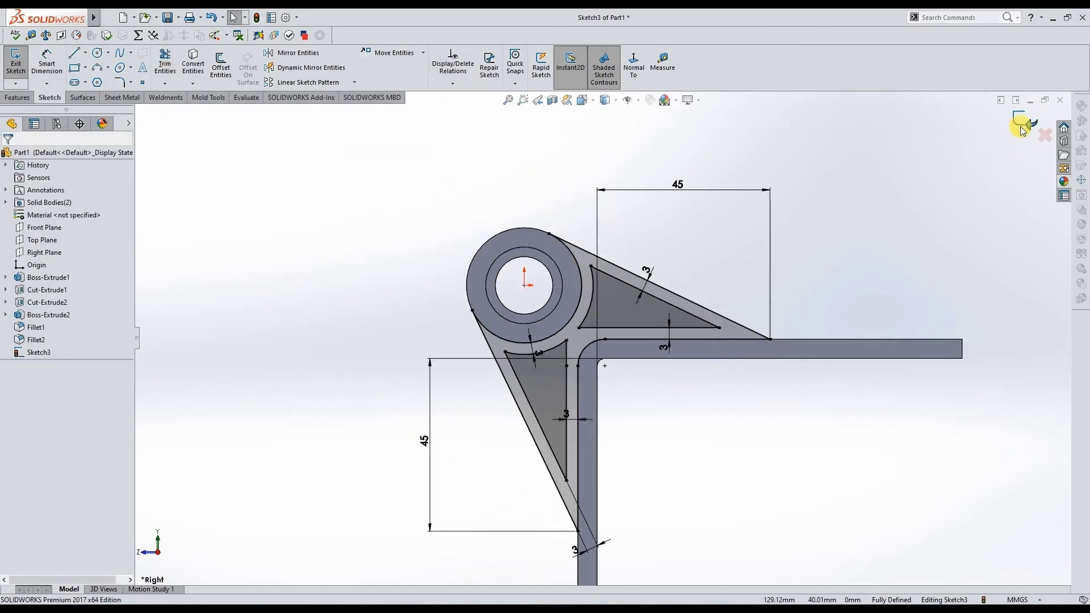
key("ctrl+7")
- Extrude the rib sketch as a 10 mm Mid Plane web
left_click(20, 62)
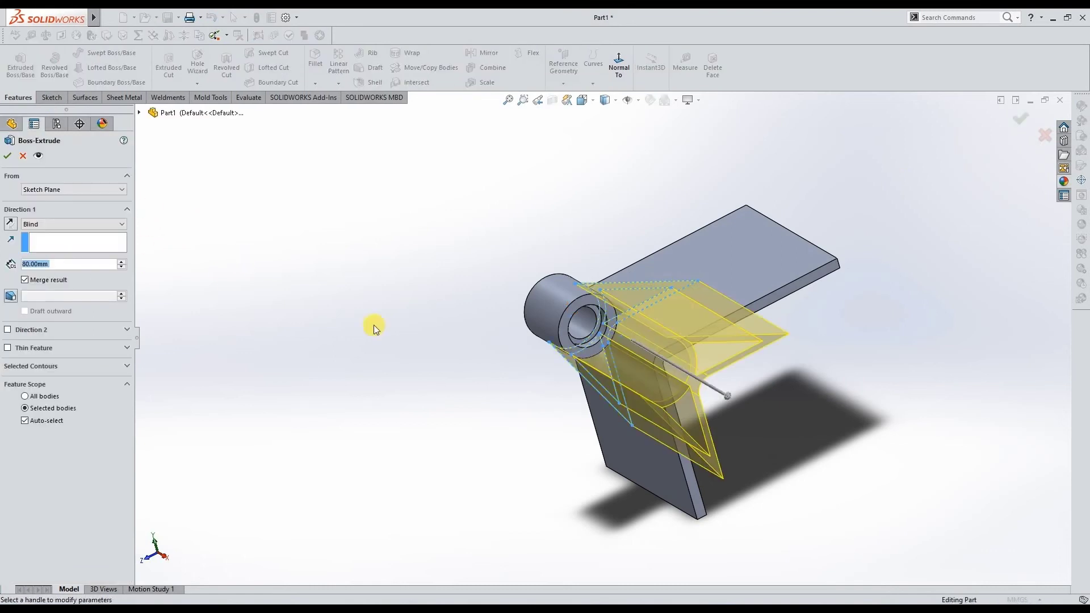
left_click(126, 366)
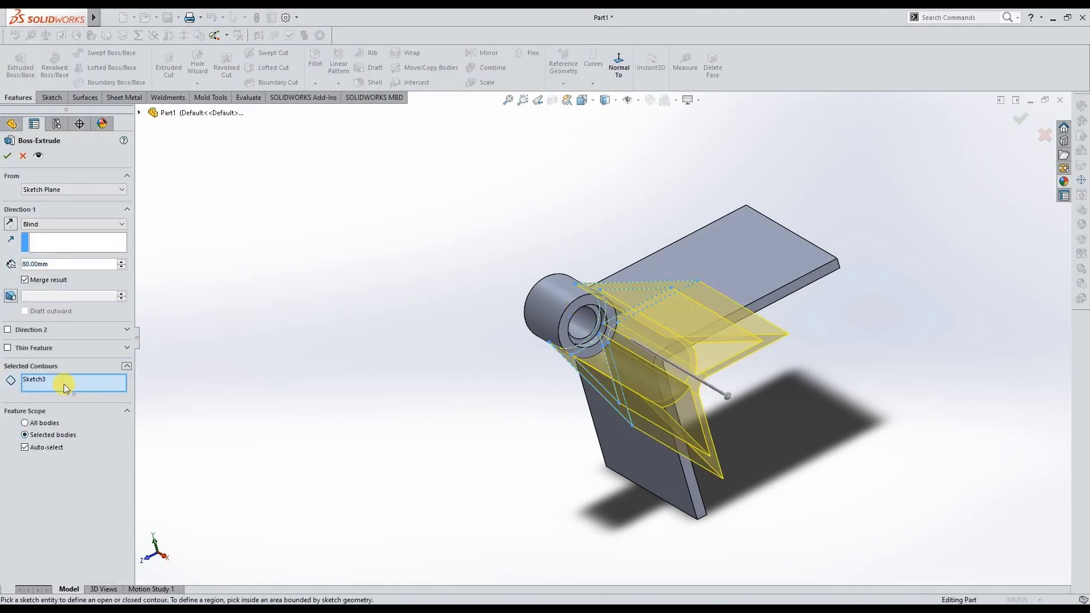
middle_click_drag(710, 394, 732, 397)
left_click(121, 224)
left_click(69, 279)
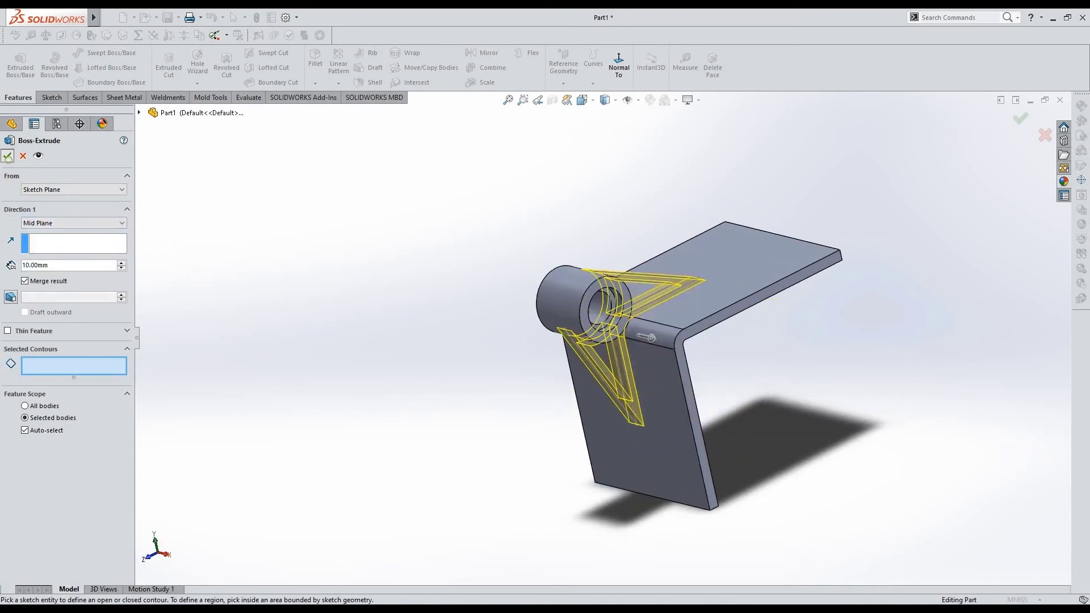
key("Return")
- Extrude both triangular regions of Sketch3 as 6 mm Mid Plane panels
left_click(5, 339)
left_click(51, 352)
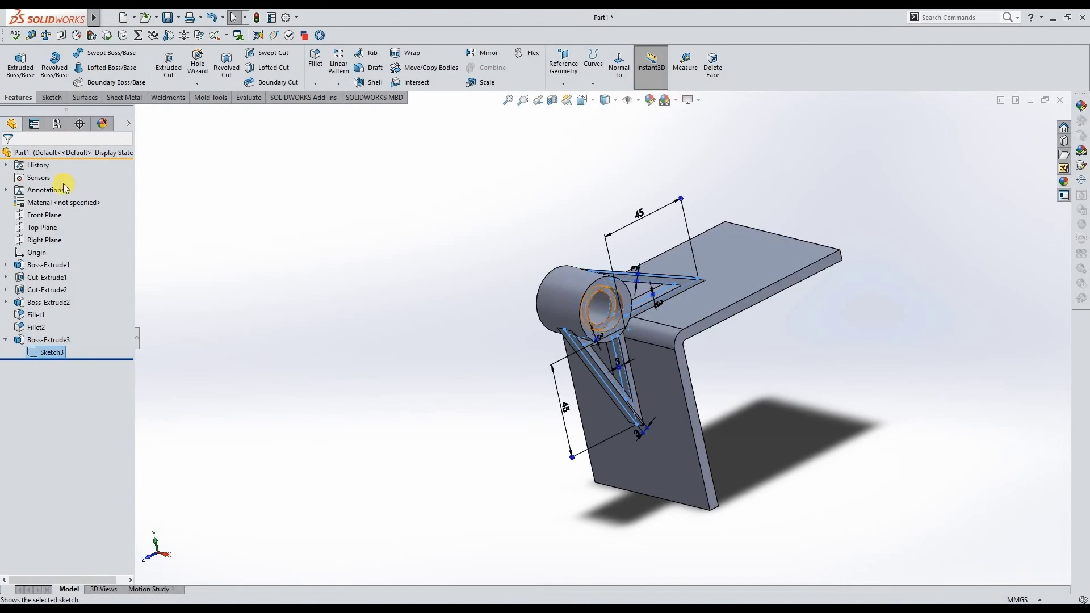
left_click(21, 70)
left_click(74, 224)
left_click(85, 278)
left_click(126, 349)
middle_click_drag(674, 363, 610, 257)
left_click(611, 257)
left_click(564, 348)
type("6")
key("Return")
left_click(7, 156)
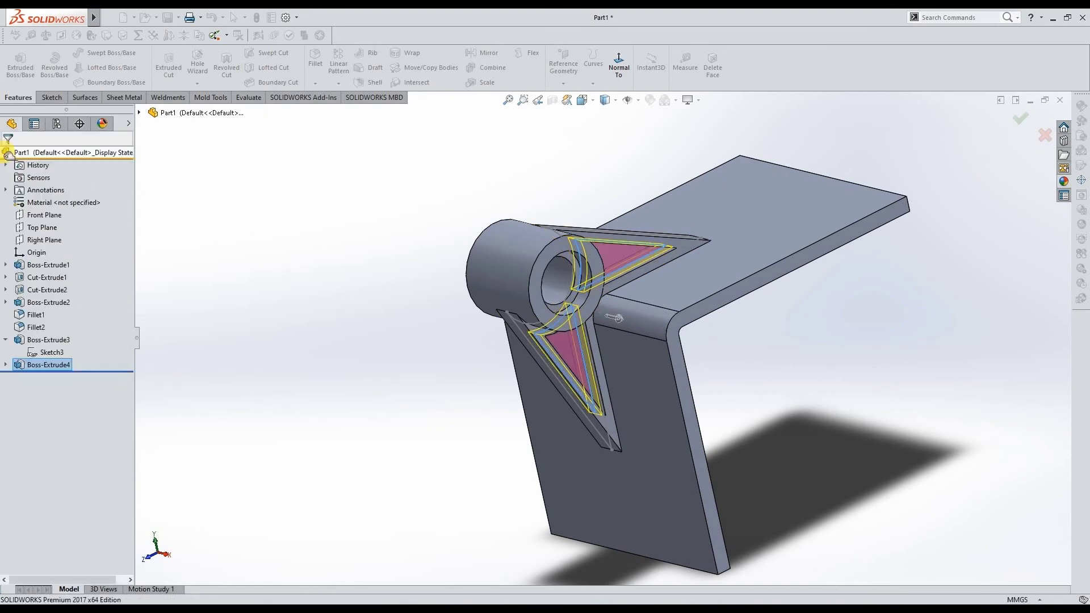
mouse_move(788, 380)
middle_mouse_down()
mouse_move(851, 408)
mouse_move(761, 353)
middle_mouse_up()
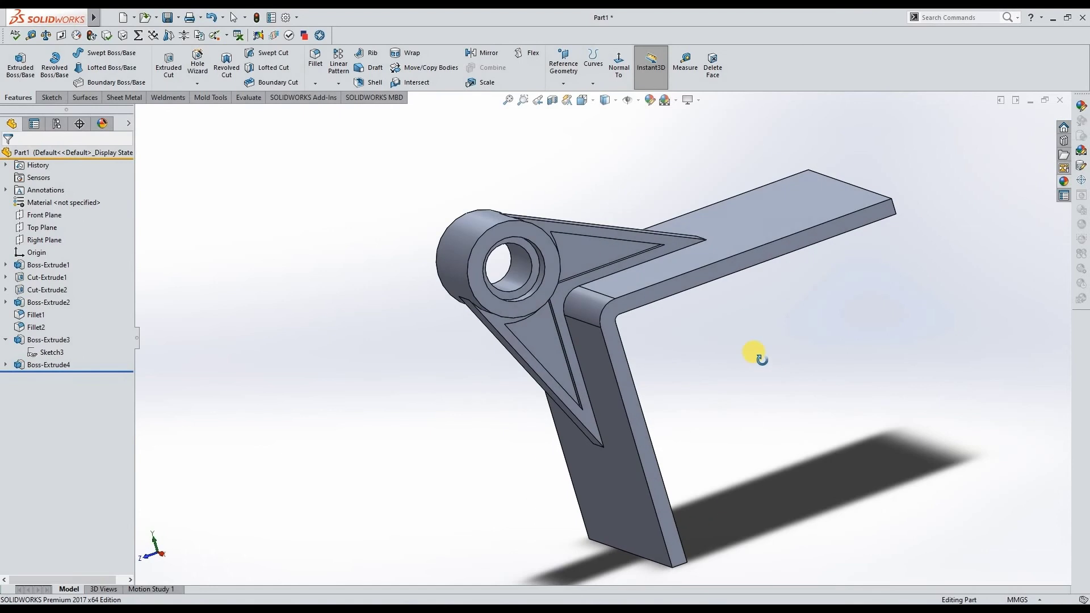
- Start a sketch on the Right Plane and draw a line out from the tube centre
left_click(40, 239)
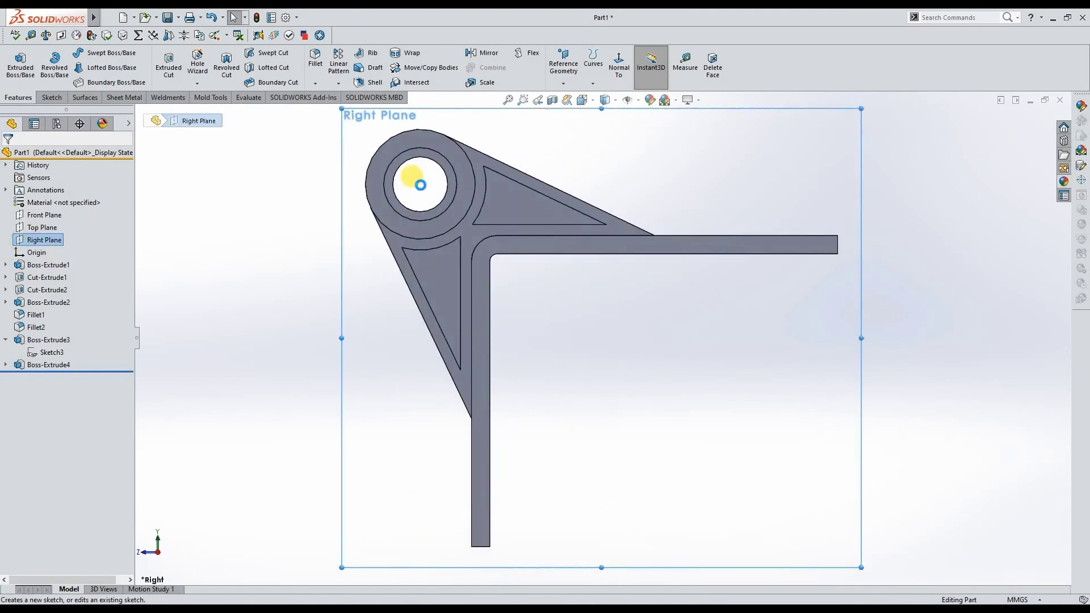
left_click(85, 52)
left_click(90, 68)
left_click_drag(518, 270, 491, 245)
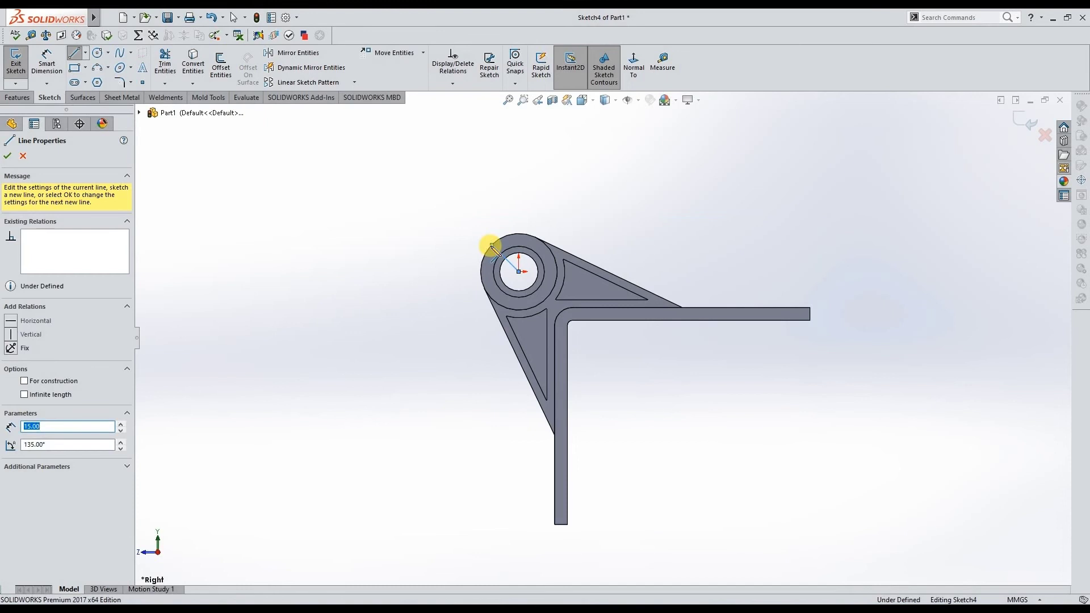
key("Escape")
- Add a construction line from the hole centre and dimension the angle between them as 45°
left_click(84, 53)
left_click(91, 68)
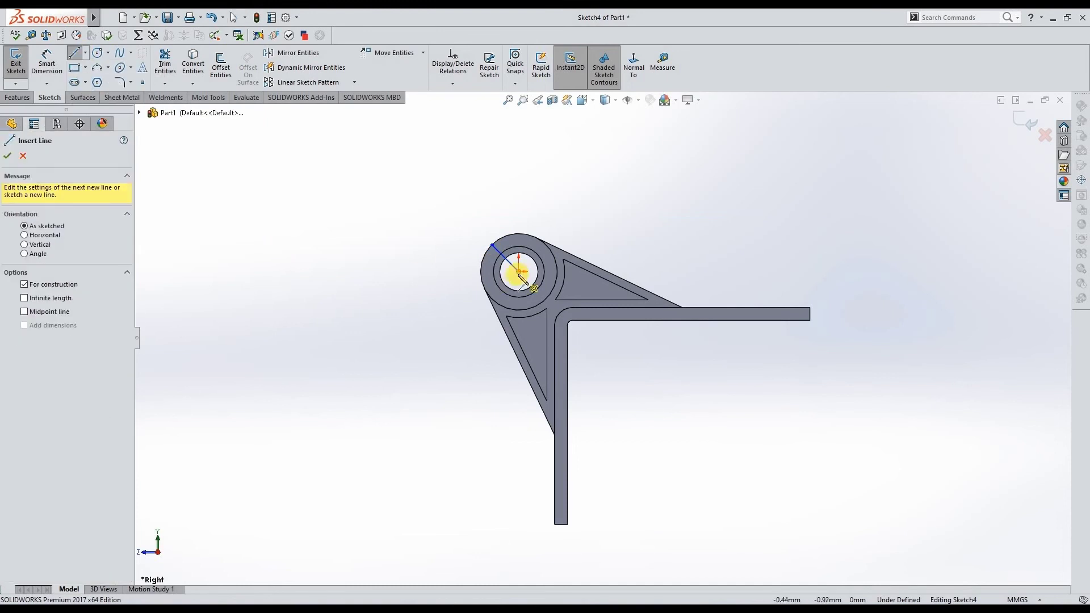
left_click(519, 271)
left_click(479, 275)
key("Escape")
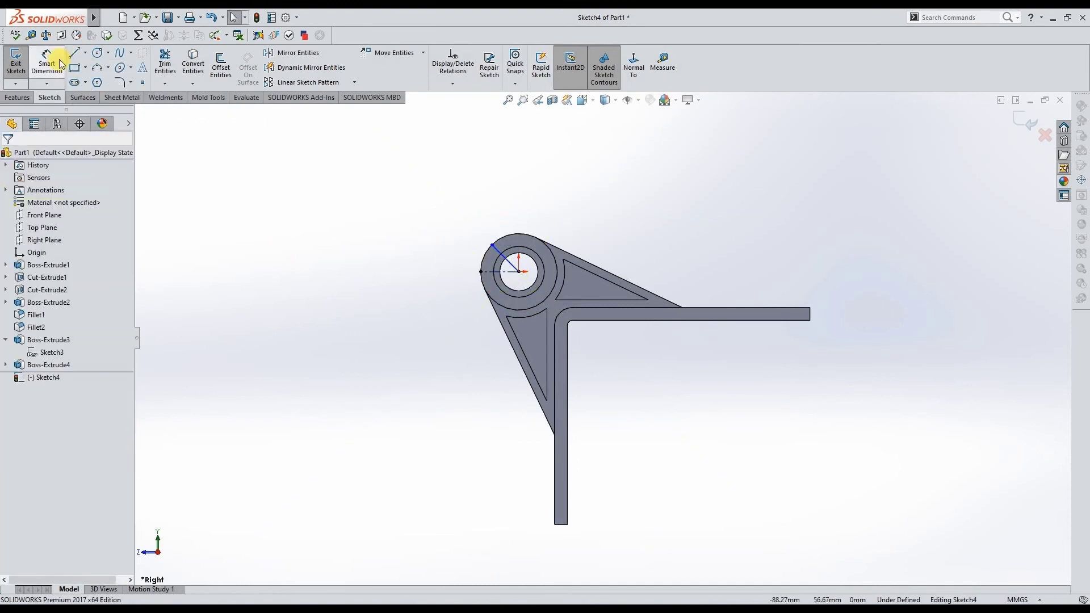
left_click(498, 269)
left_click(492, 261)
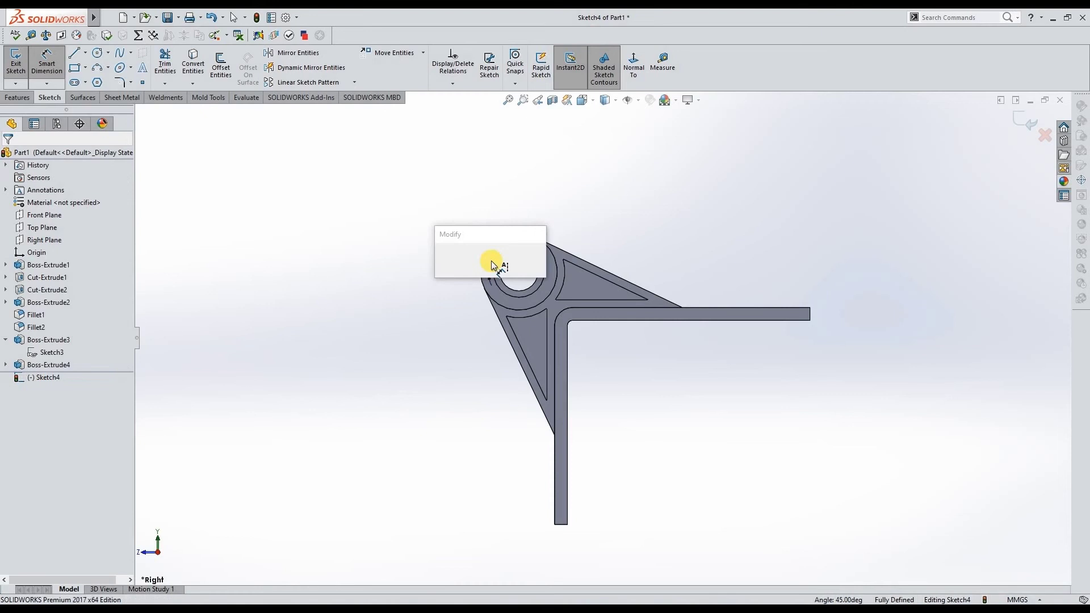
type("45")
key("Return")
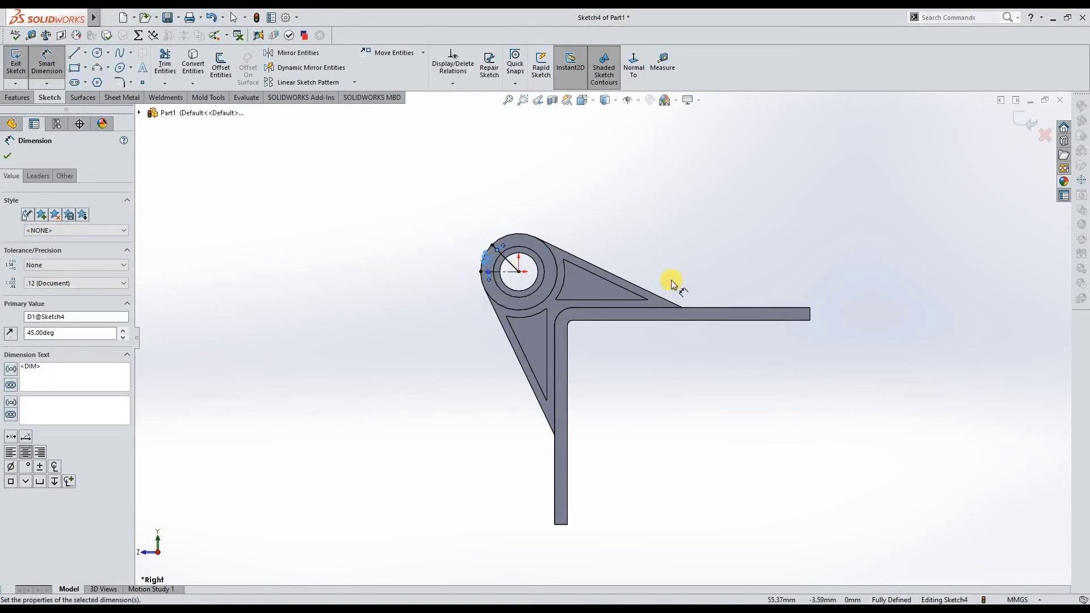
- Exit the sketch and begin creating a new reference plane
left_click(1028, 128)
left_click(563, 66)
left_click(585, 110)
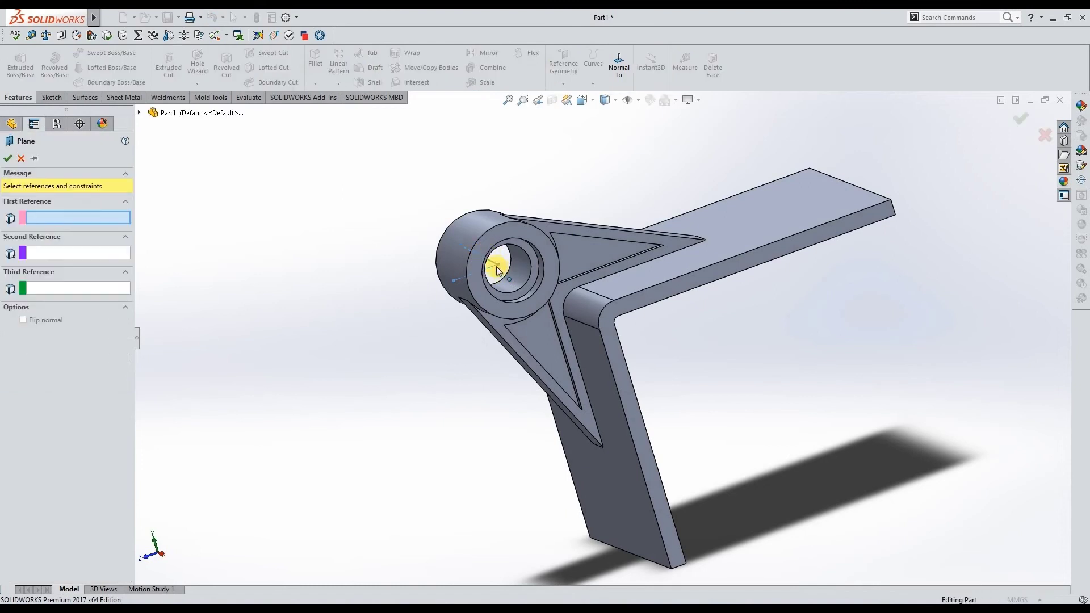
- Create Plane1 referencing the angled line and its endpoint
left_click(472, 251)
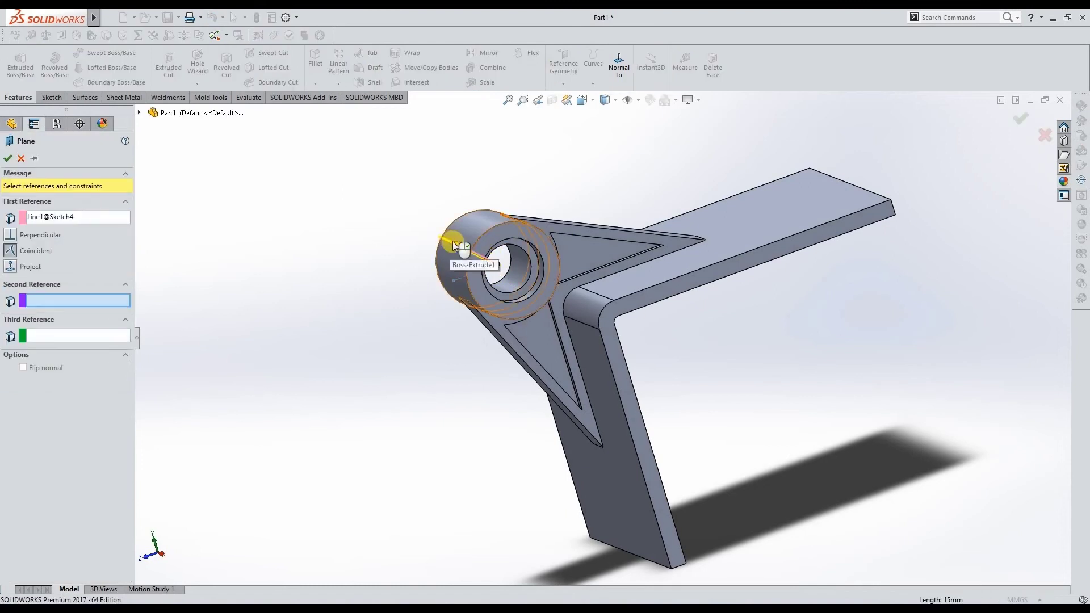
left_click(456, 242)
right_click(455, 242)
- Sketch a 5 mm circle centred on Plane1's origin
left_click(31, 391)
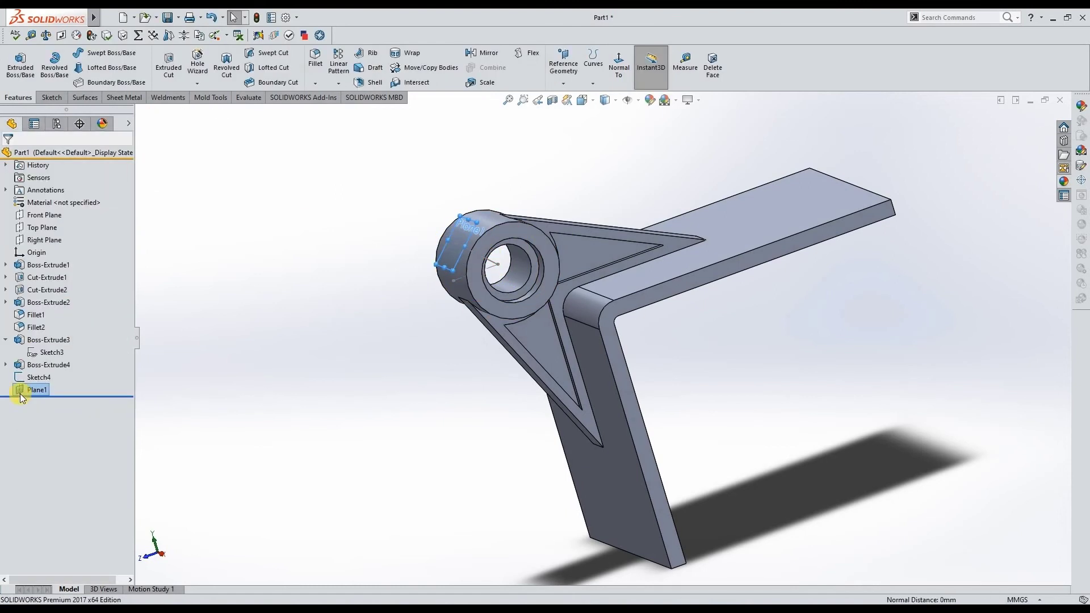
left_click(45, 375)
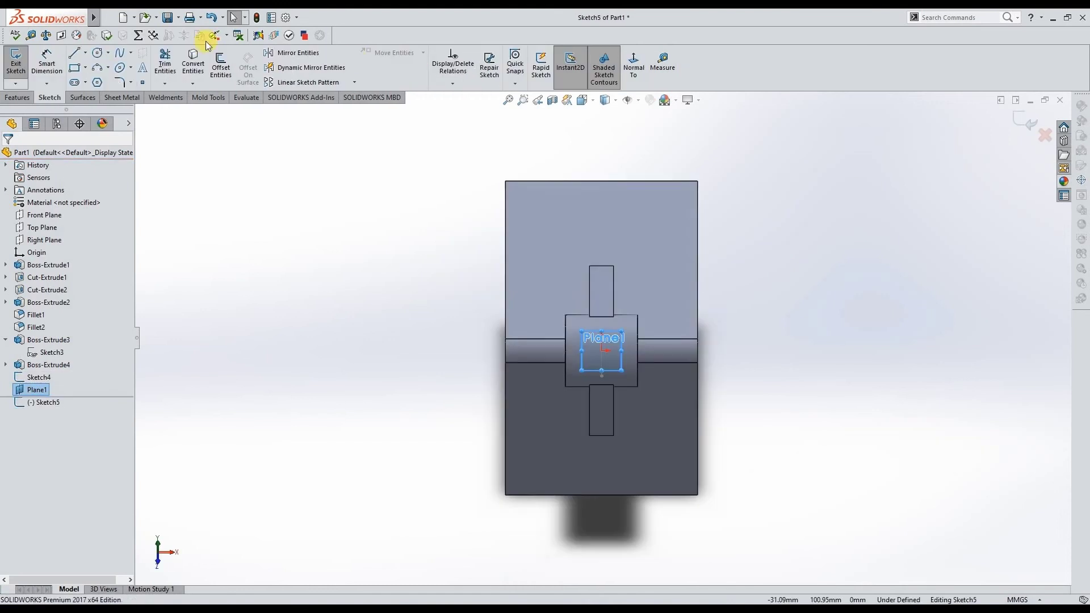
left_click(98, 52)
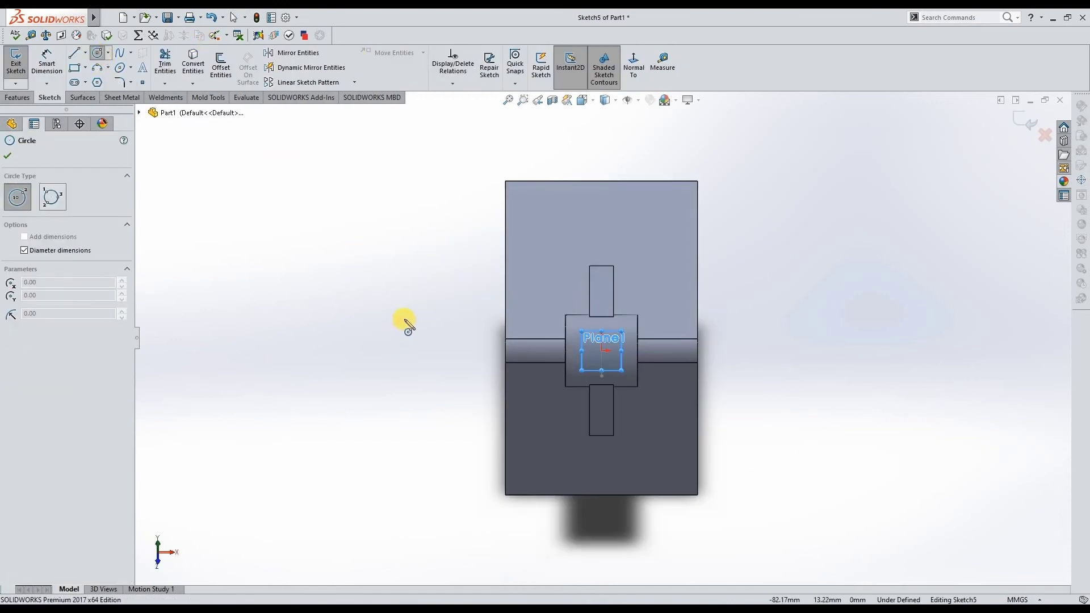
left_click(602, 350)
type("5")
key("Return")
key("Escape")
key("ctrl+7")
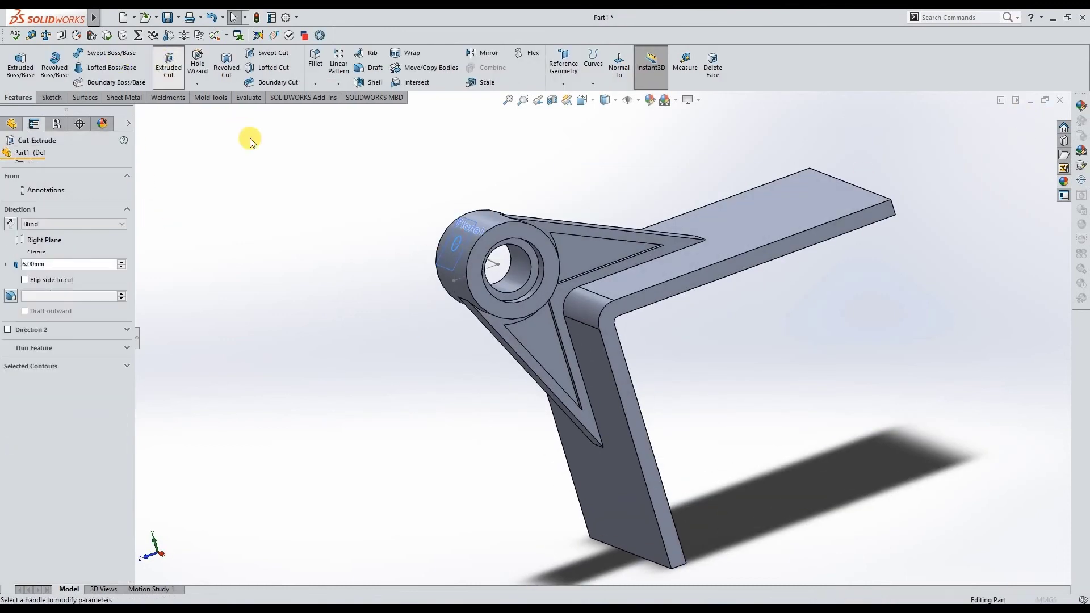
- Cut the 5 mm circle Up To Next through the tube wall and hide the construction sketch
left_click(116, 225)
left_click(74, 257)
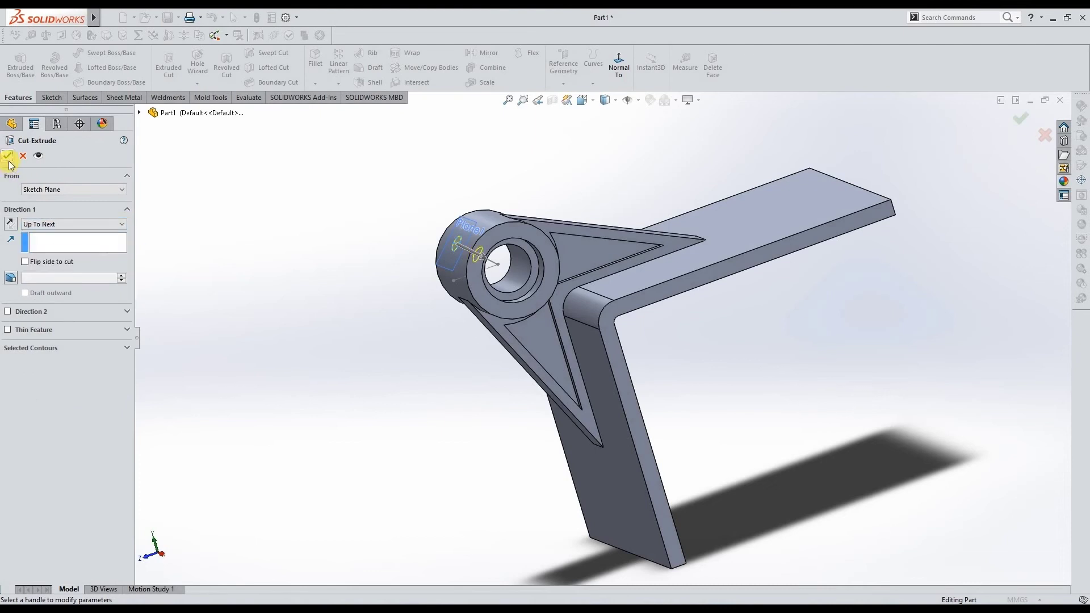
left_click(7, 156)
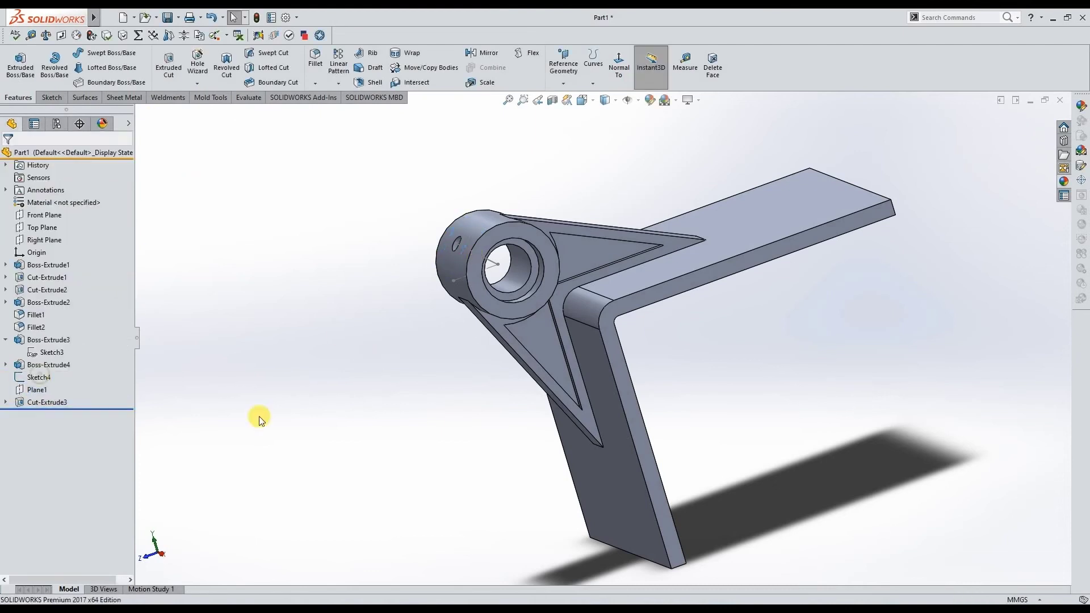
left_click(43, 382)
left_click(382, 454)
- Sketch on the plate face: a slanted notch edge plus a near-vertical line to the top edge
left_click(611, 511)
left_click(650, 469)
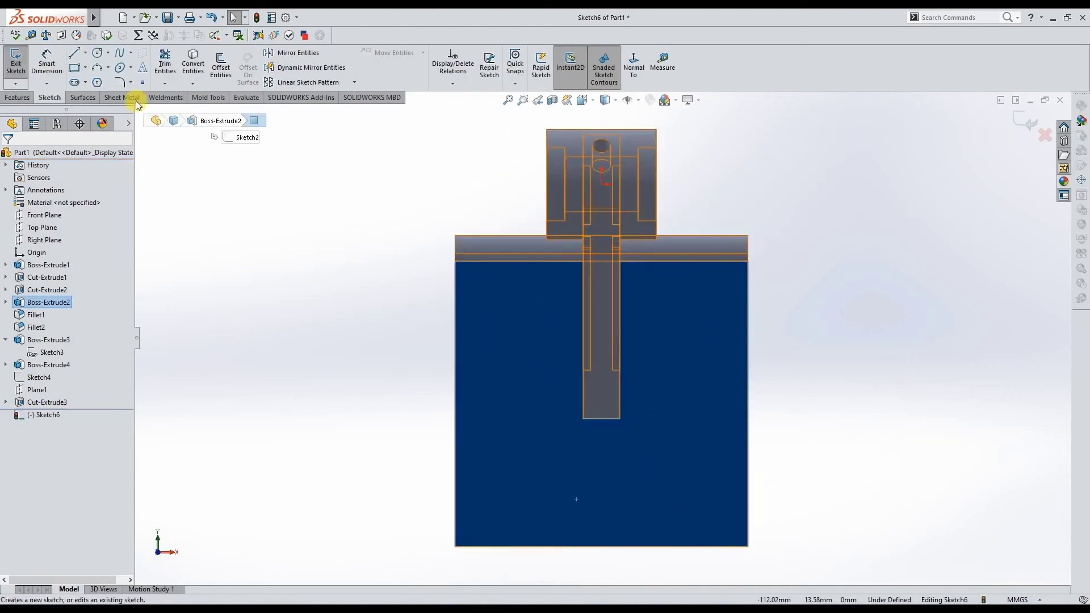
left_click(455, 435)
left_click(517, 386)
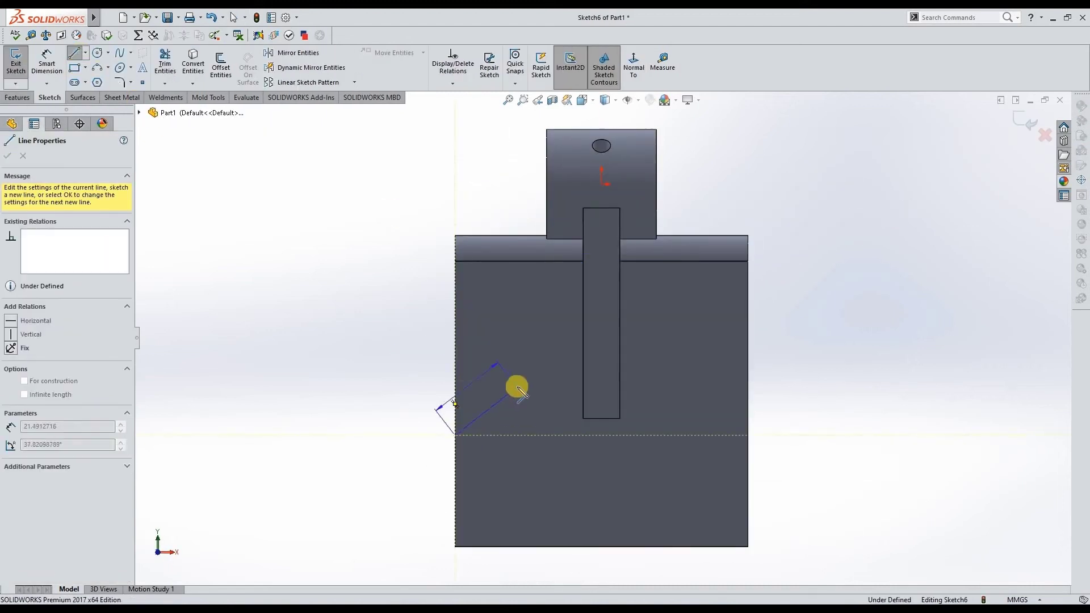
left_click(508, 235)
key("Escape")
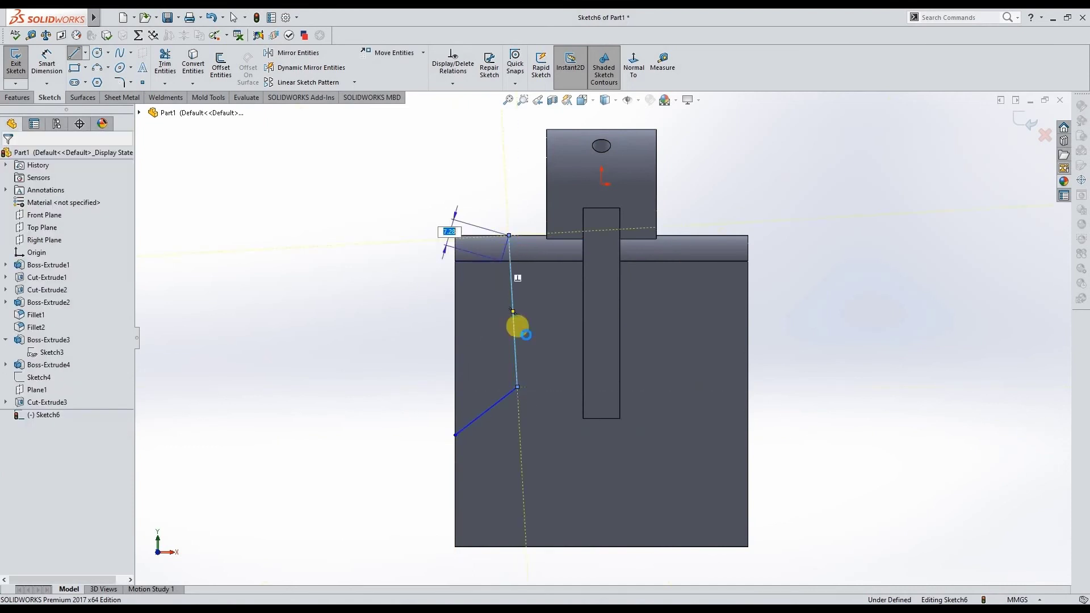
- Convert the plate's left, bottom and right outer edges into sketch lines
left_click(454, 476)
left_click(554, 546, "ctrl")
left_click(749, 475, "ctrl")
left_click(193, 62)
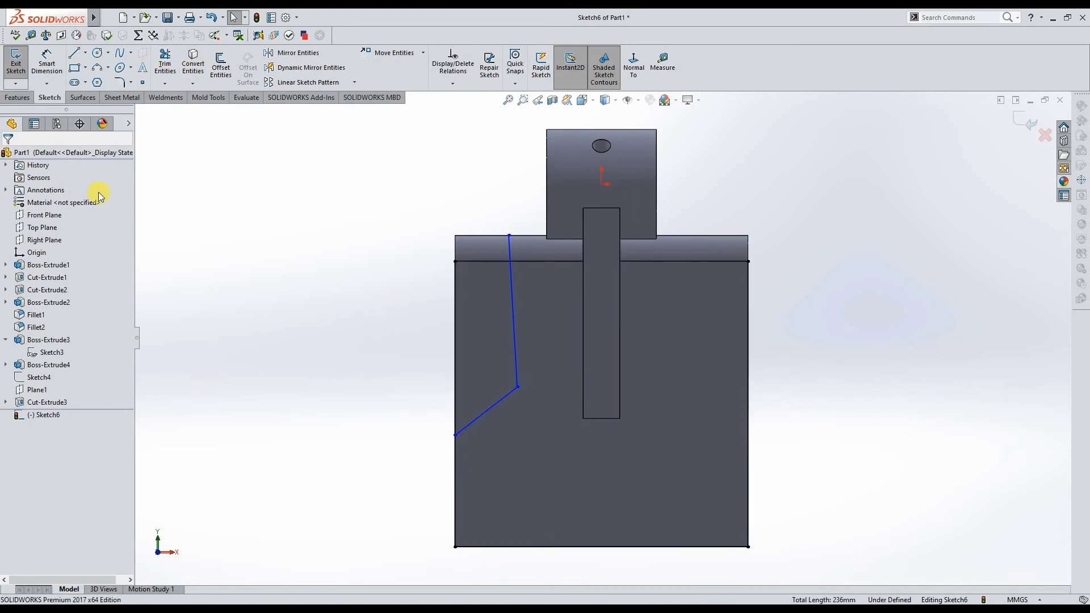
- Add a vertical dimension locating the slanted cut line's lower endpoint
left_click(47, 61)
left_click(454, 435)
left_click(382, 333)
key("Return")
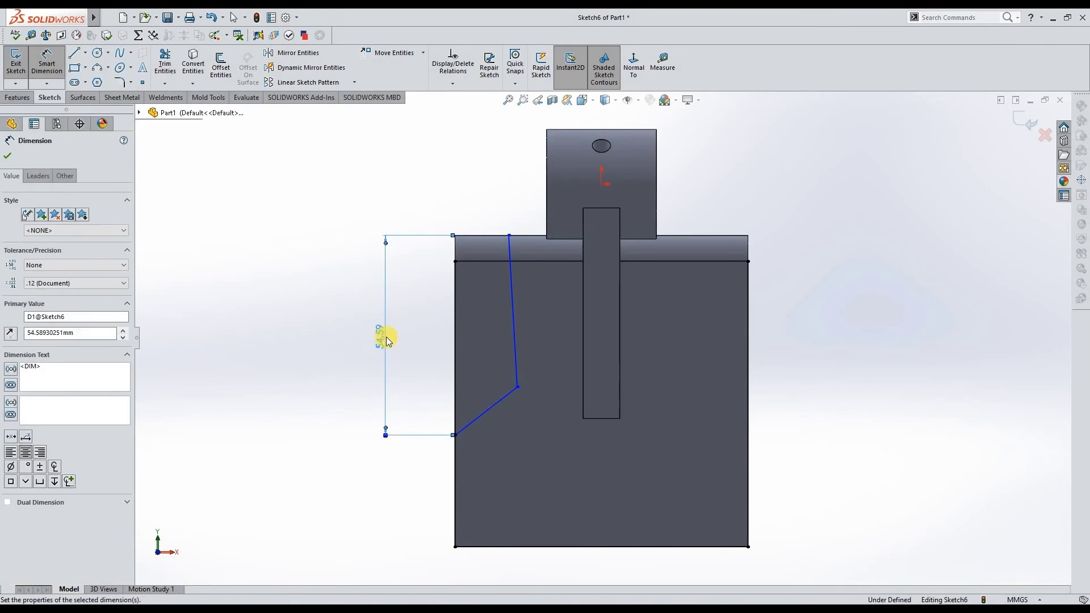
key("Escape")
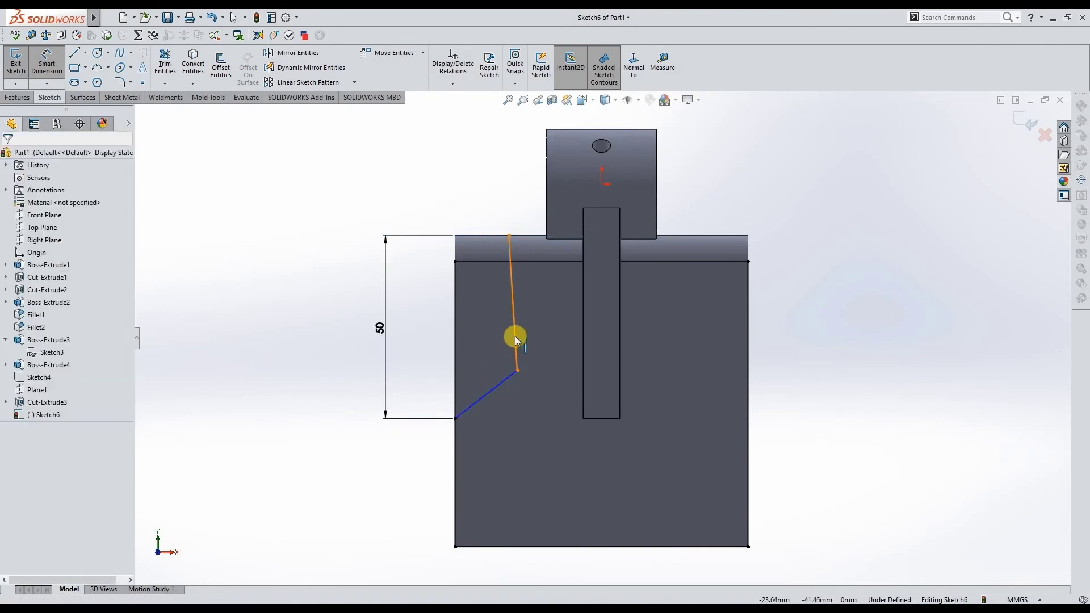
left_click(510, 336)
key("Escape")
- Set the angle between the slanted and vertical notch lines to 140°
key("d")
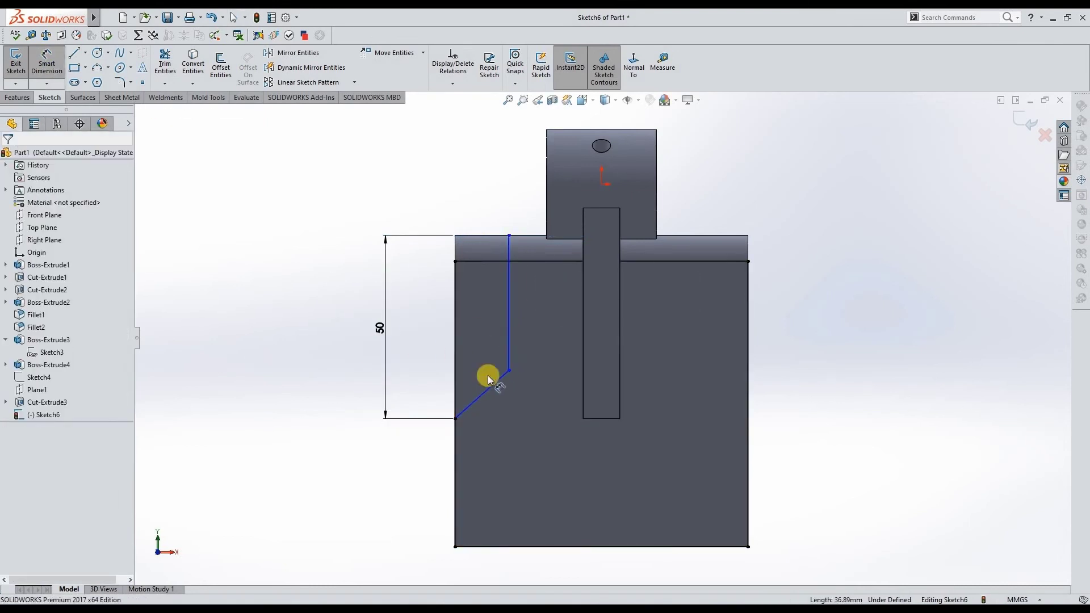
left_click(495, 364)
left_click(501, 342)
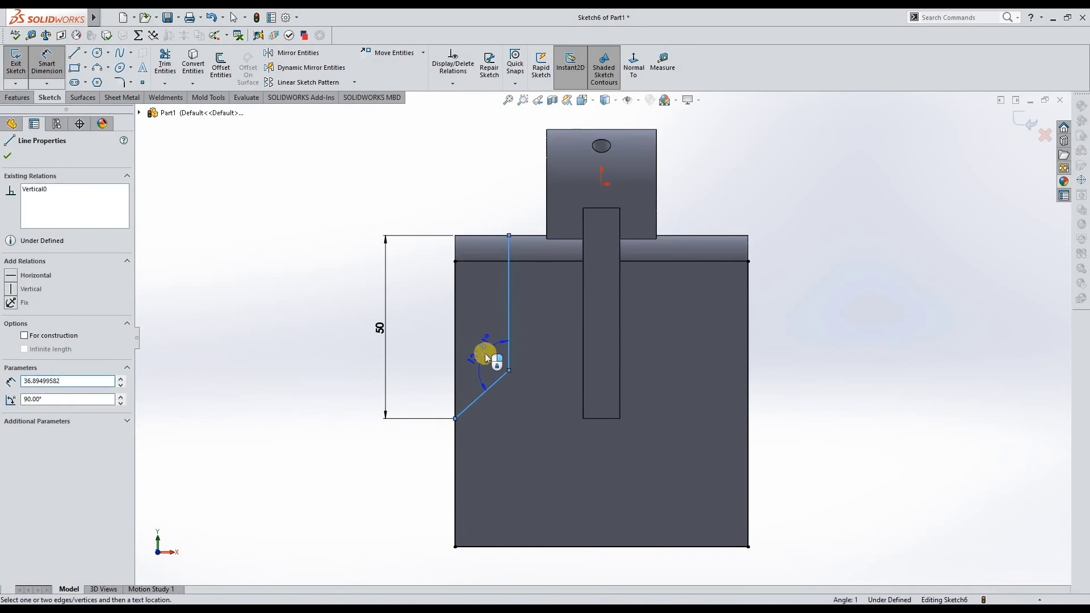
type("140")
key("Return")
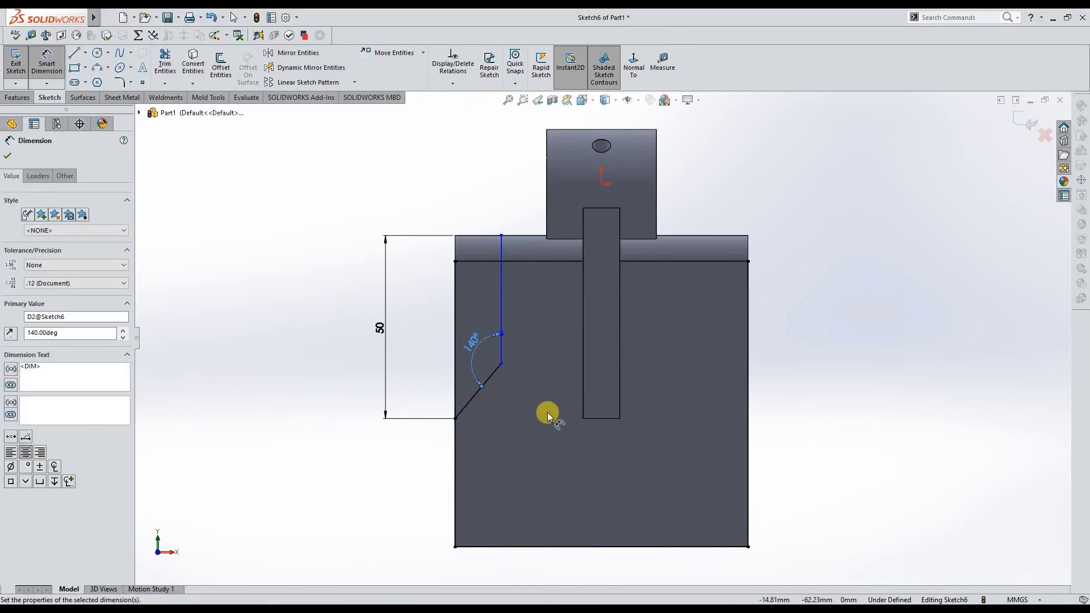
- Add a vertical centreline through the origin and dimension the notch width as 40
left_click(86, 52)
left_click(602, 547)
key("Escape")
left_click(47, 62)
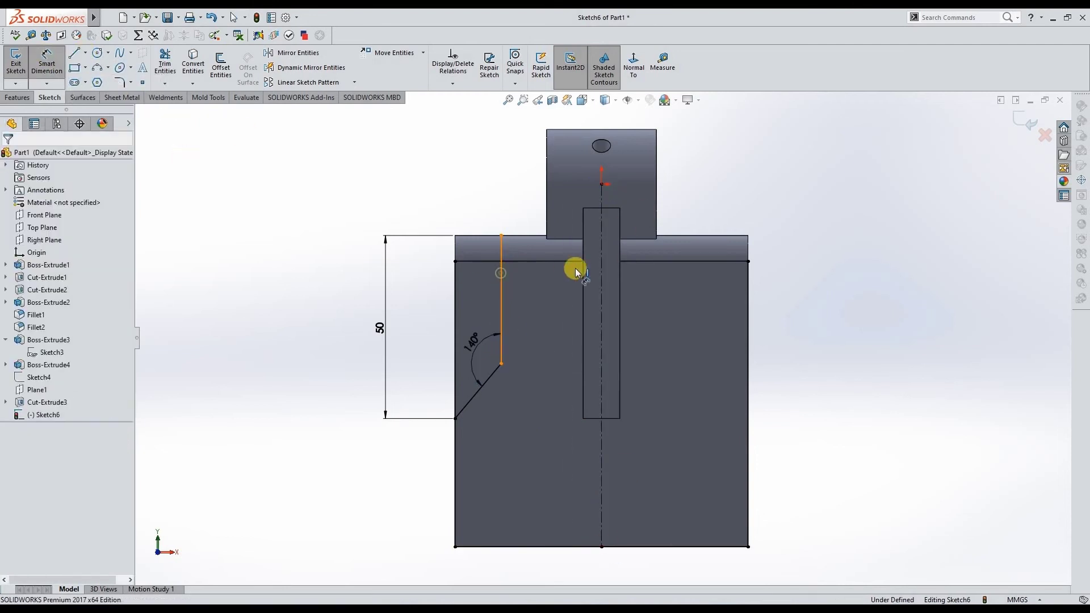
left_click(499, 272)
left_click(601, 244)
key("z")
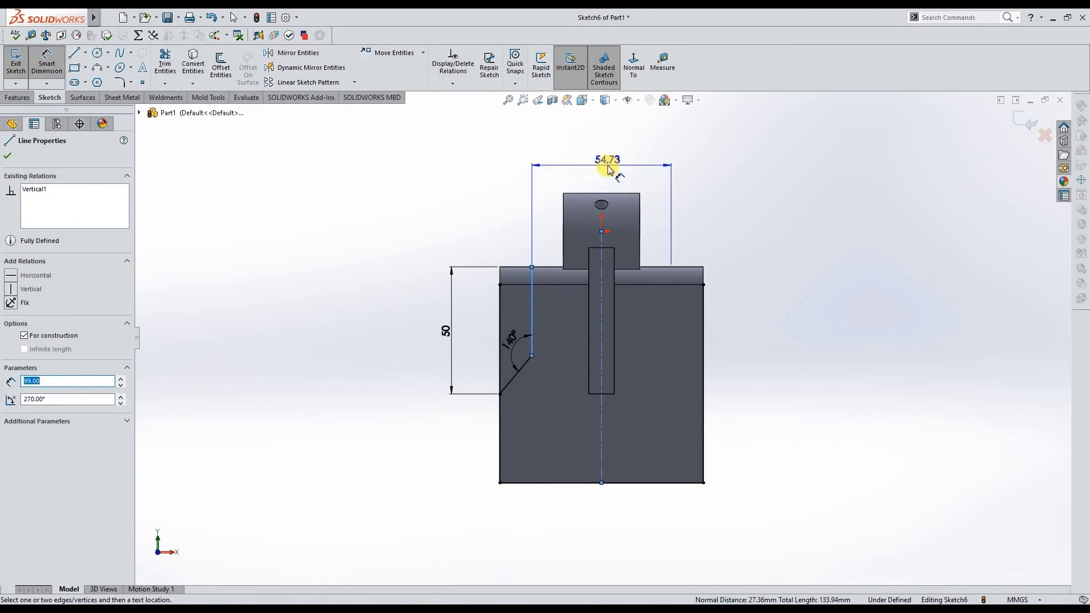
left_click(608, 168)
key("Return")
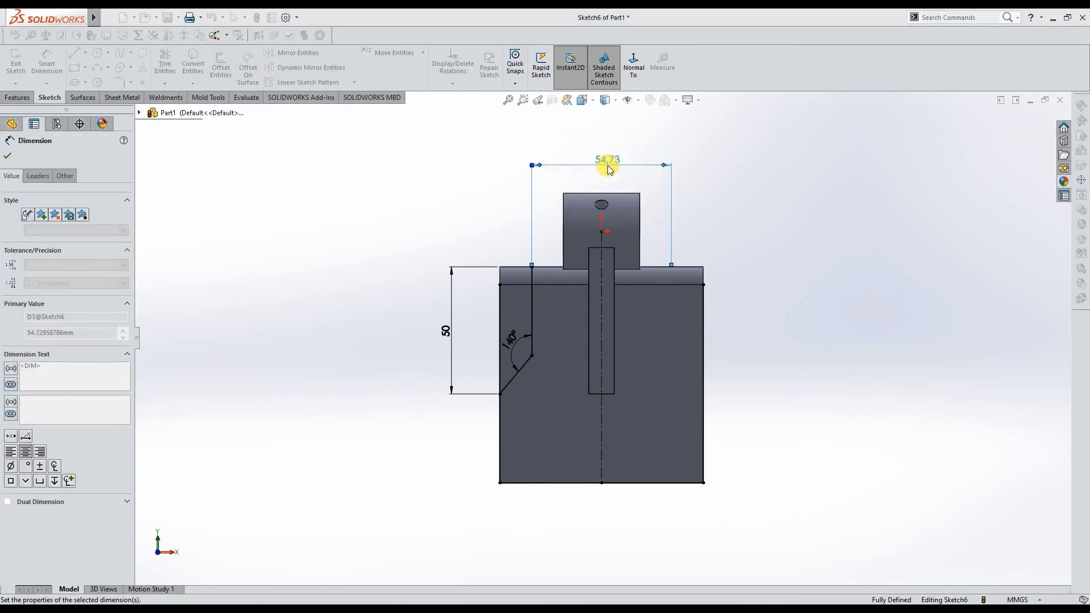
key("Escape")
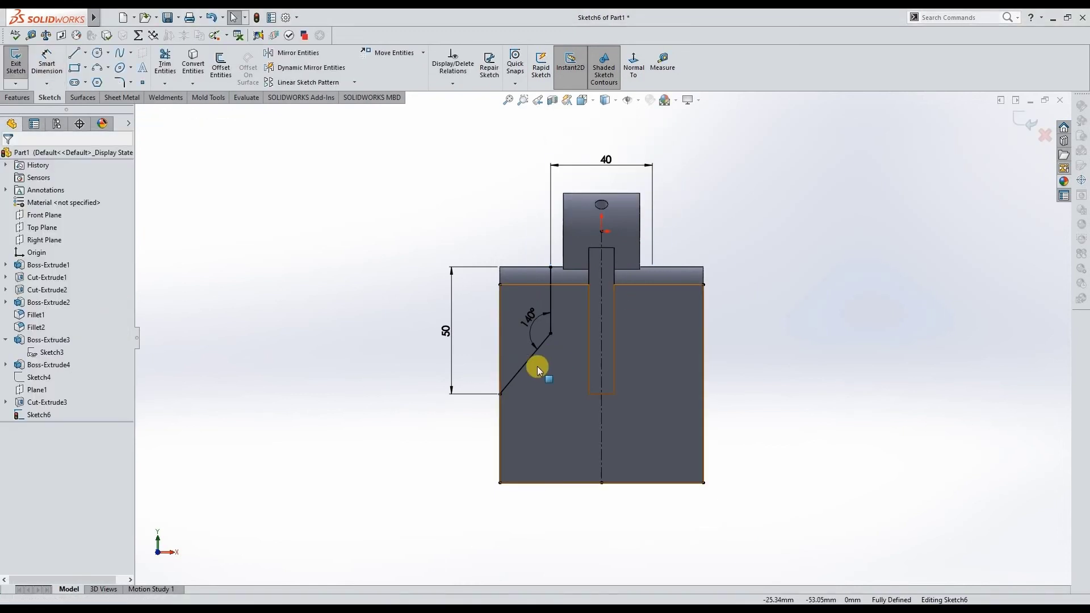
- Trim the vertical line's excess and mirror the slanted and vertical notch lines about the centreline
key("t")
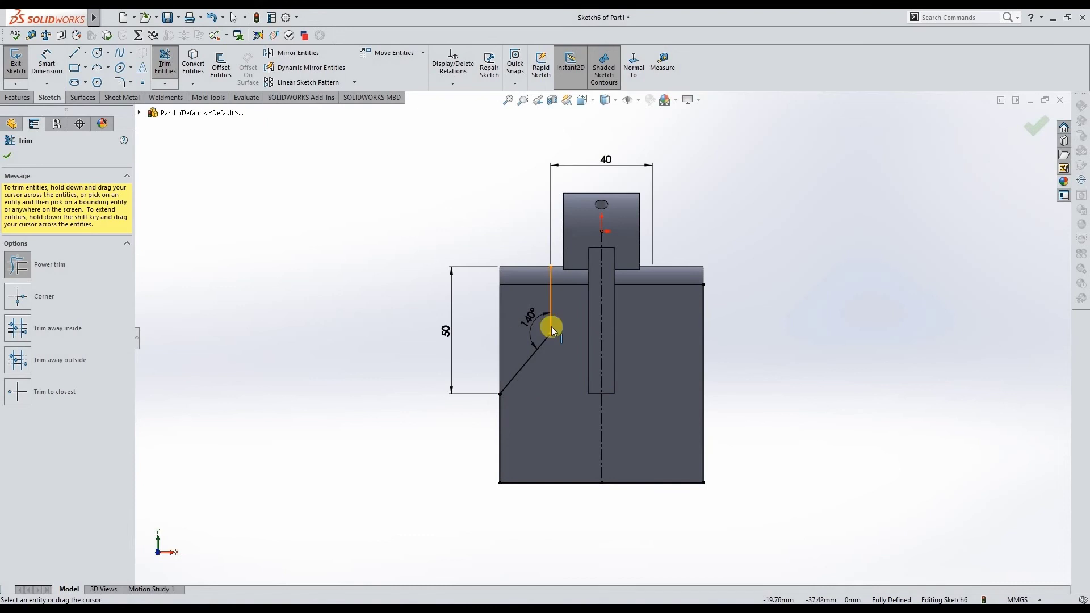
left_click(550, 288)
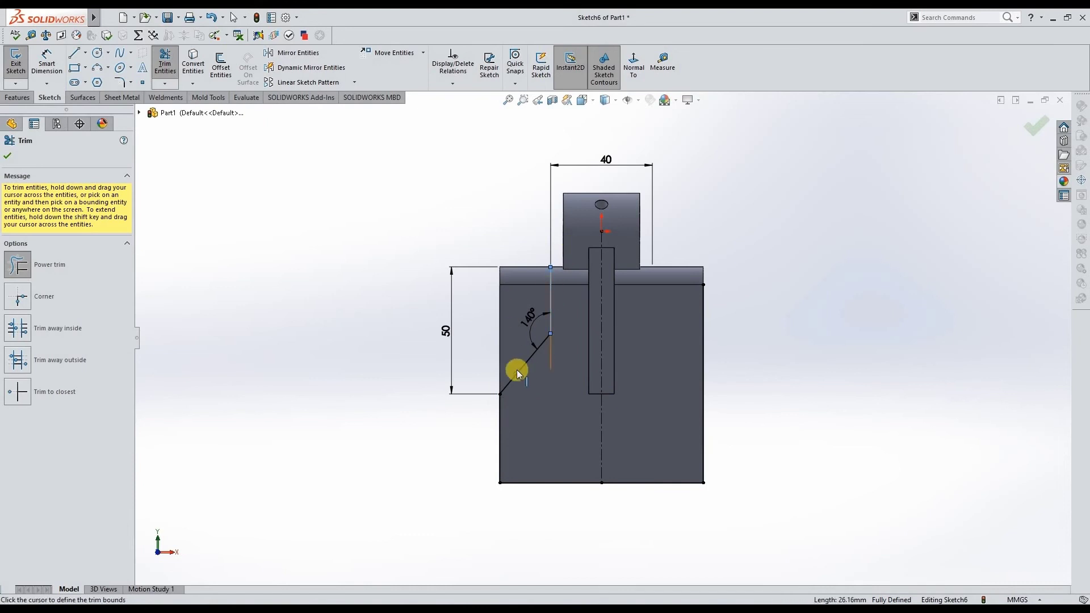
left_click(8, 158)
left_click(523, 364, "ctrl")
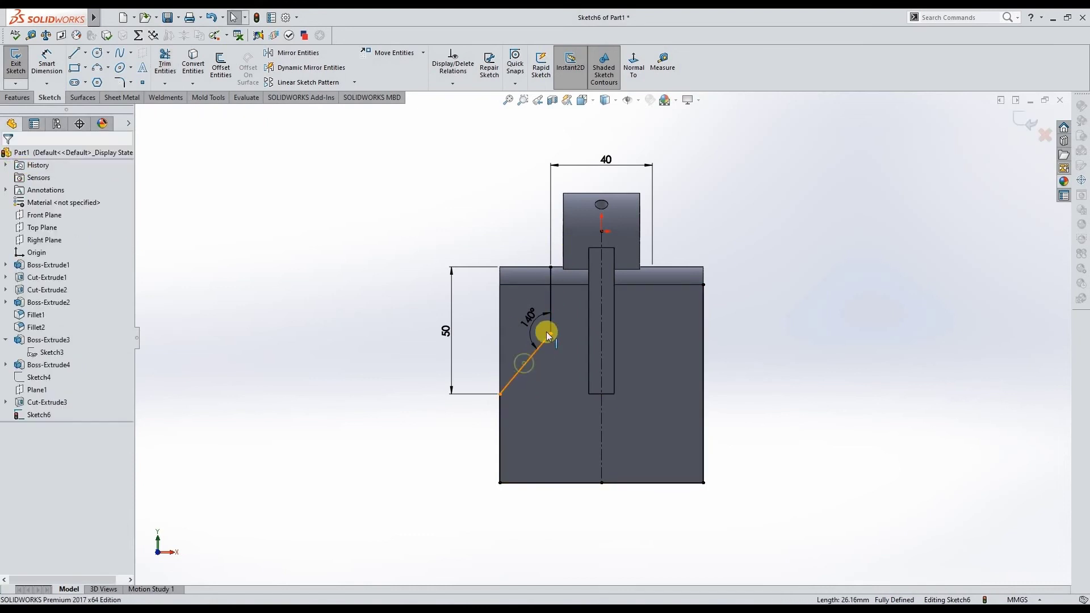
left_click(600, 318, "ctrl")
left_click(298, 52)
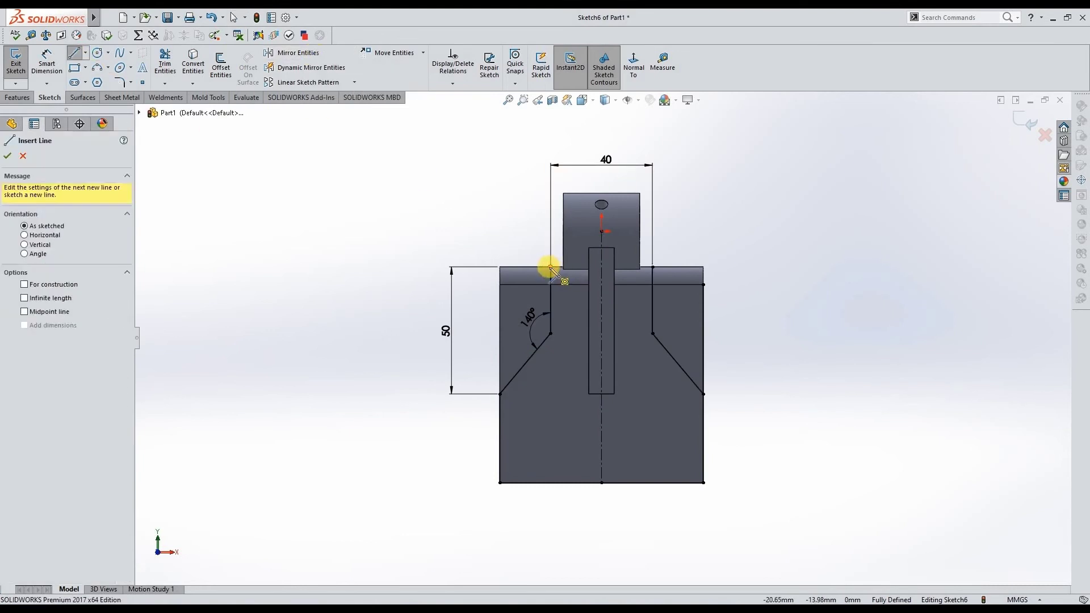
left_click(550, 267)
left_click(465, 212)
- Draw the outer boundary line down below the plate and across to the centreline
left_click(465, 492)
double_click(602, 493)
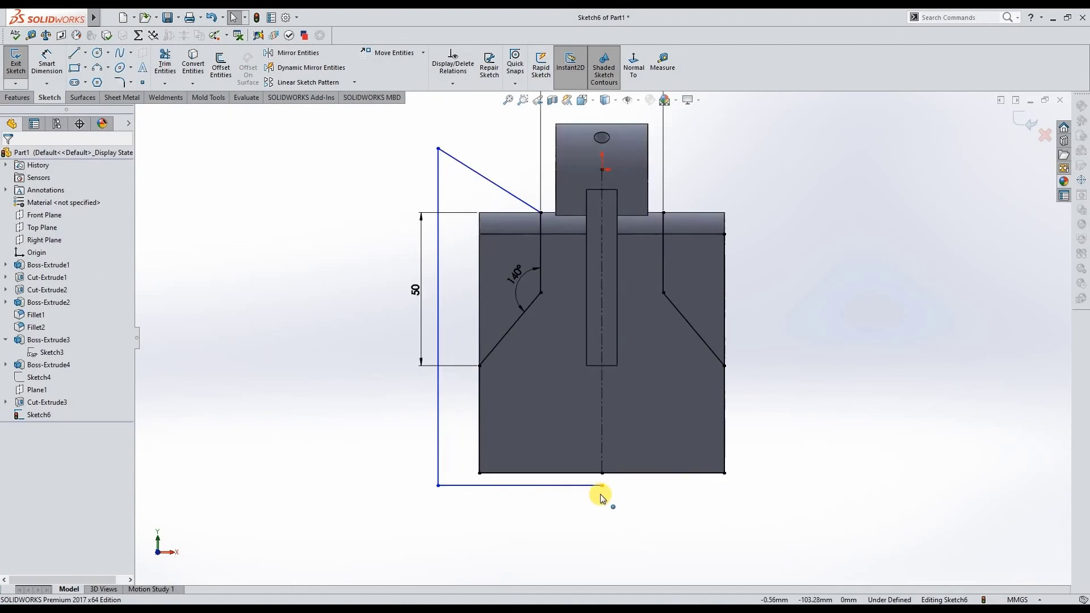
scroll(601, 494, "down", 2)
left_click(602, 462)
left_click(602, 477, "ctrl")
scroll(567, 397, "up", 2)
- Dimension the boundary offsets: 4.06 below the plate and 13.47 sideways
left_click(48, 67)
left_click(459, 414)
key("Return")
left_click(489, 373)
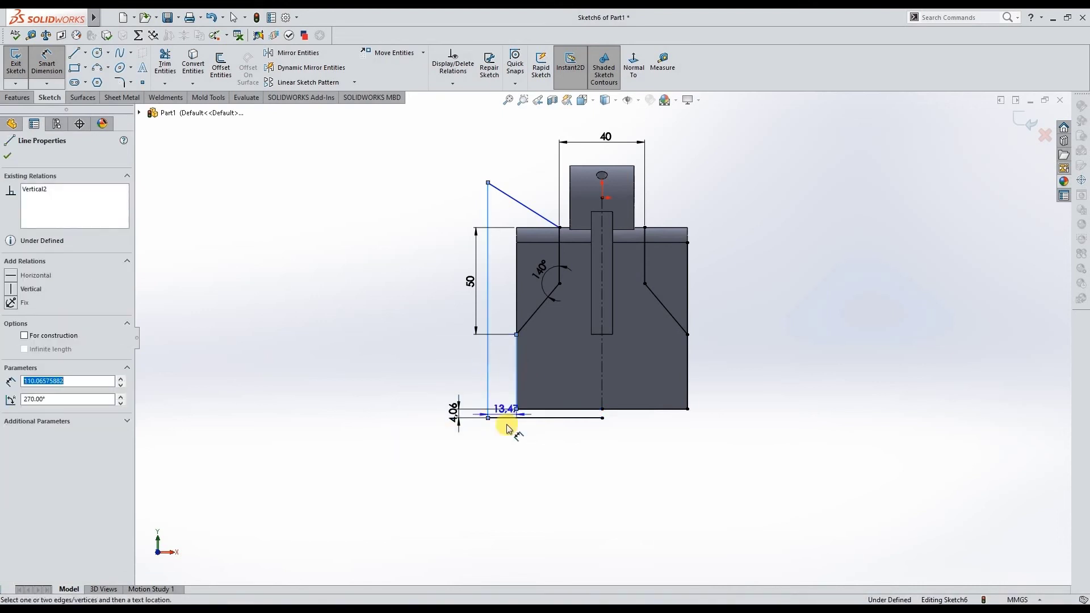
left_click(502, 448)
key("Return")
- Set the slanted outer boundary line to 32.11° from the plate's top edge
scroll(531, 224, "down", 3)
left_click(525, 223)
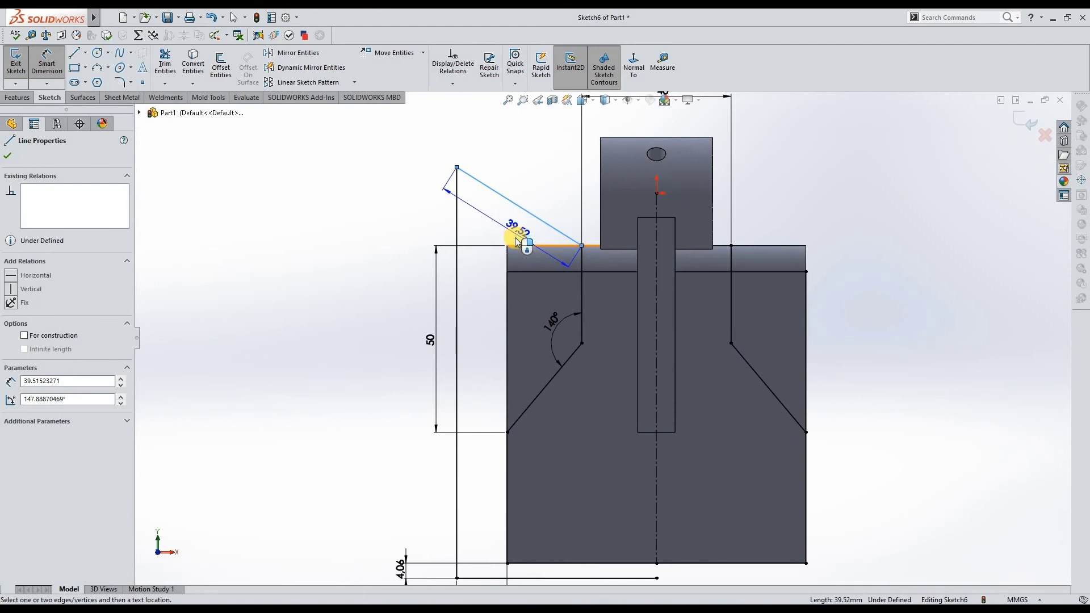
left_click(524, 215)
left_click(514, 245)
left_click(507, 227)
key("Return")
key("Escape")
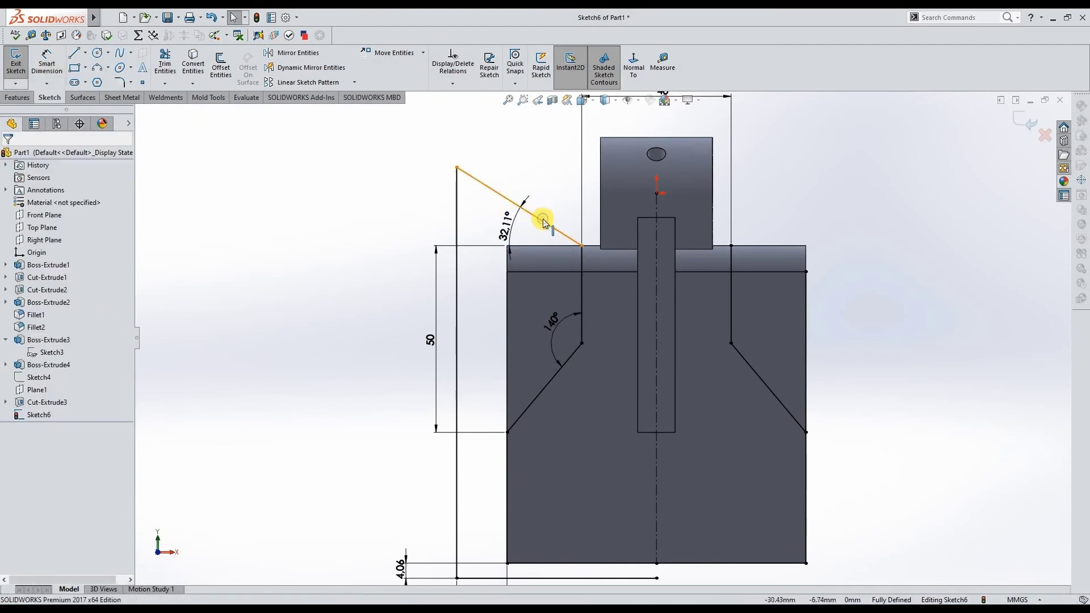
- Mirror the outer boundary lines onto the right side and trim the sketch
left_click(539, 220)
key("f")
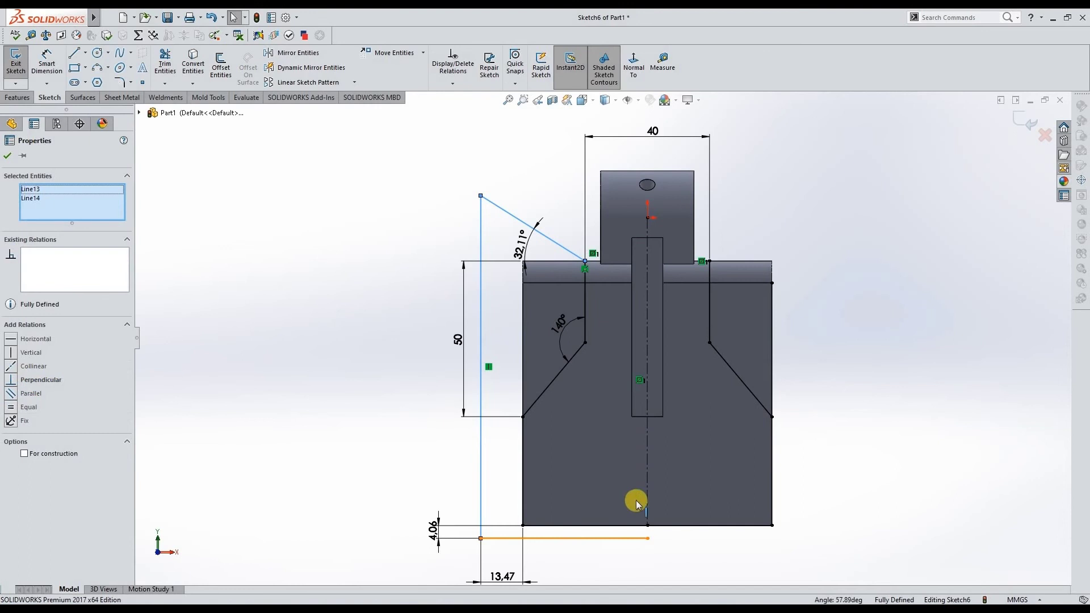
left_click(647, 480)
left_click(296, 52)
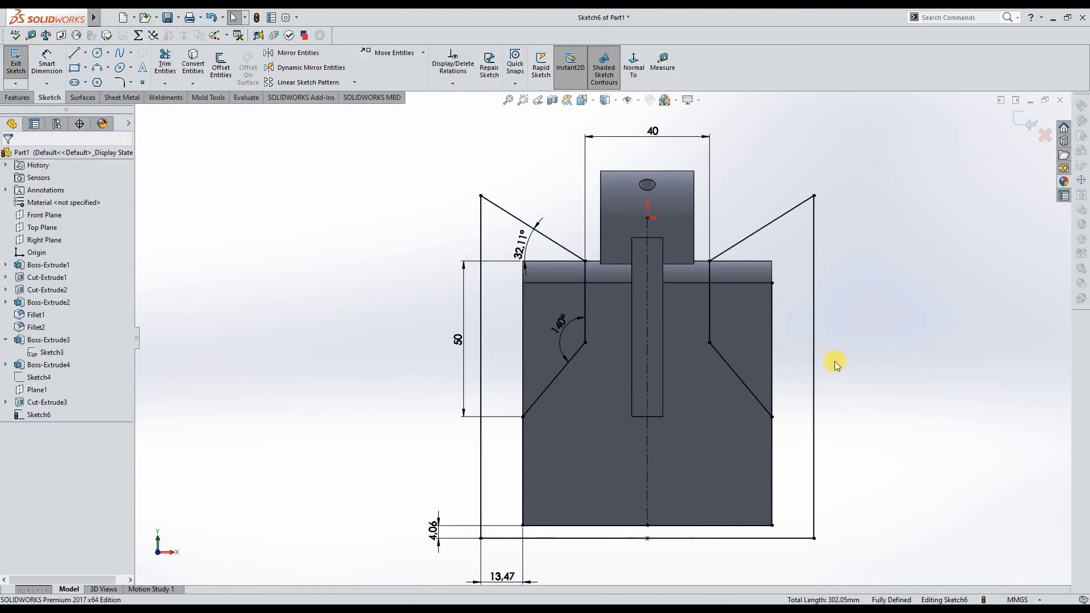
left_click(165, 64)
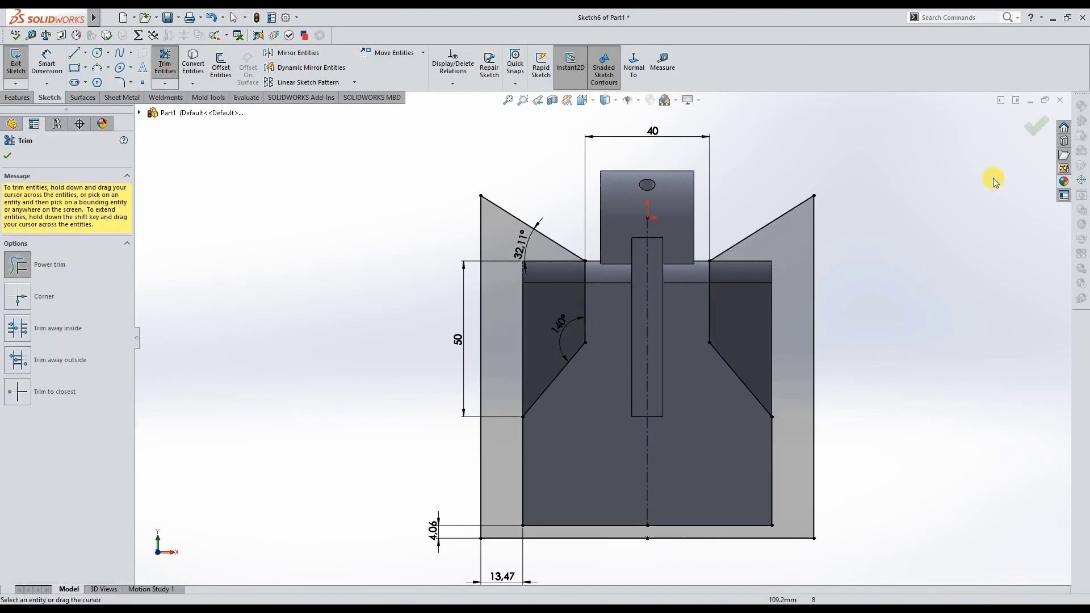
left_click(1037, 126)
- Start an extruded cut from Sketch6 and clear the whole-sketch entry from Selected Contours
left_click(1016, 132)
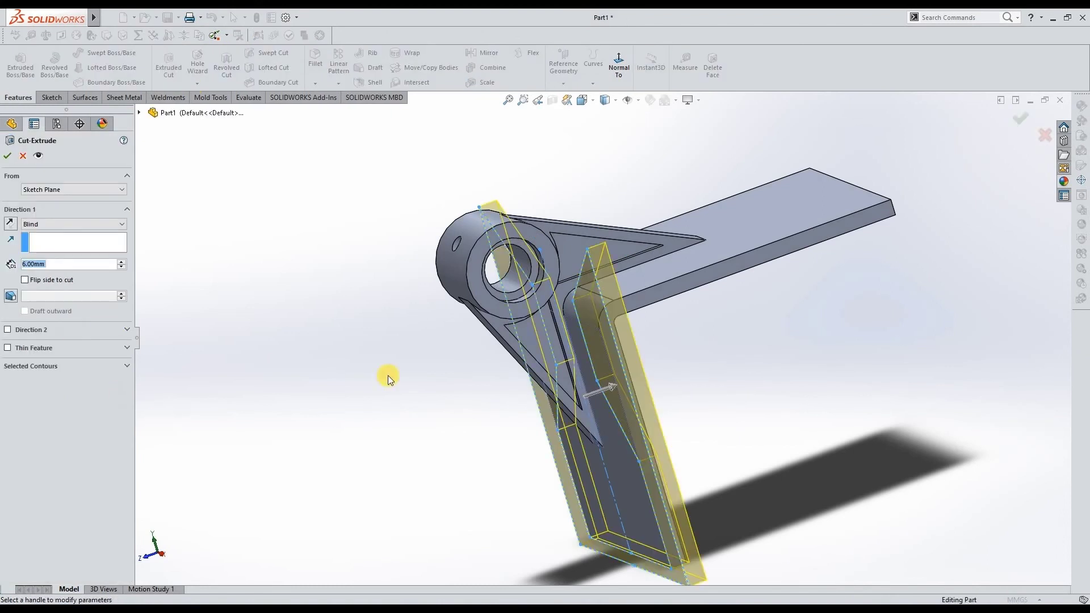
left_click(74, 224)
left_click(56, 256)
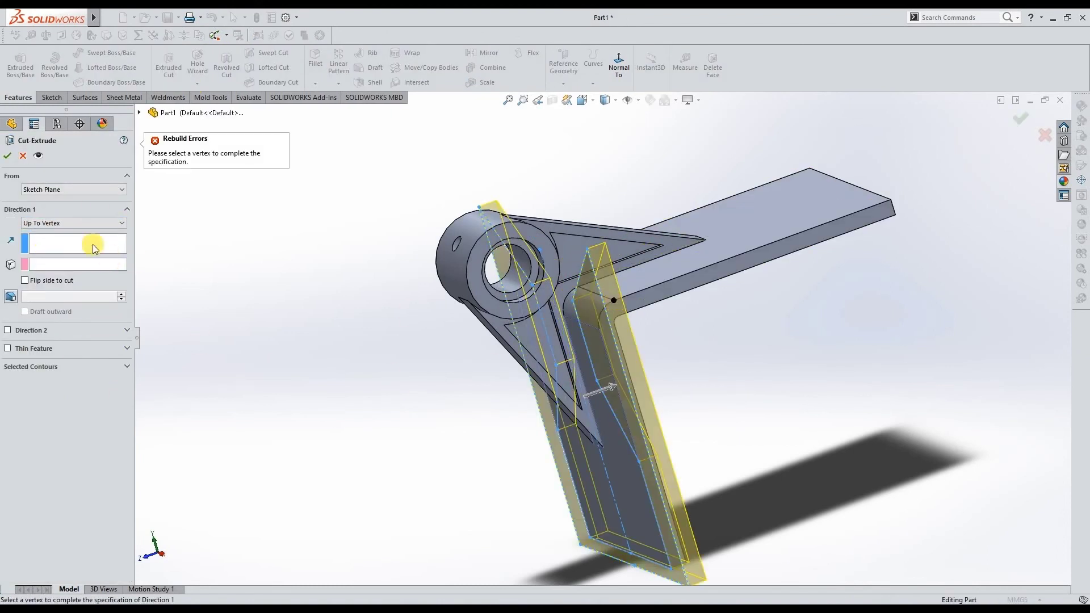
left_click(121, 224)
left_click(61, 265)
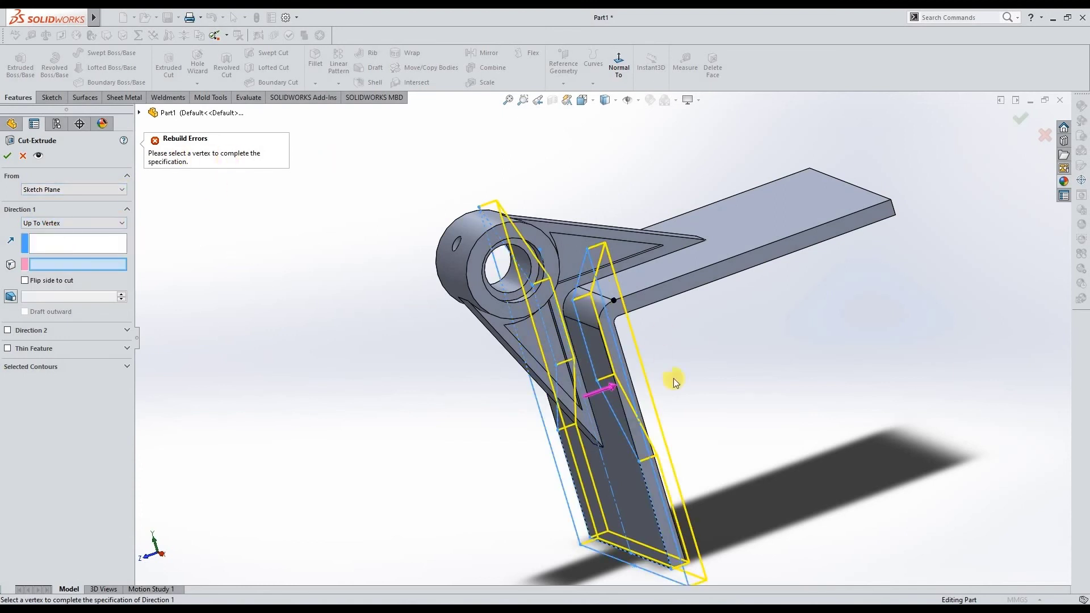
left_click(85, 366)
right_click(72, 395)
left_click(116, 403)
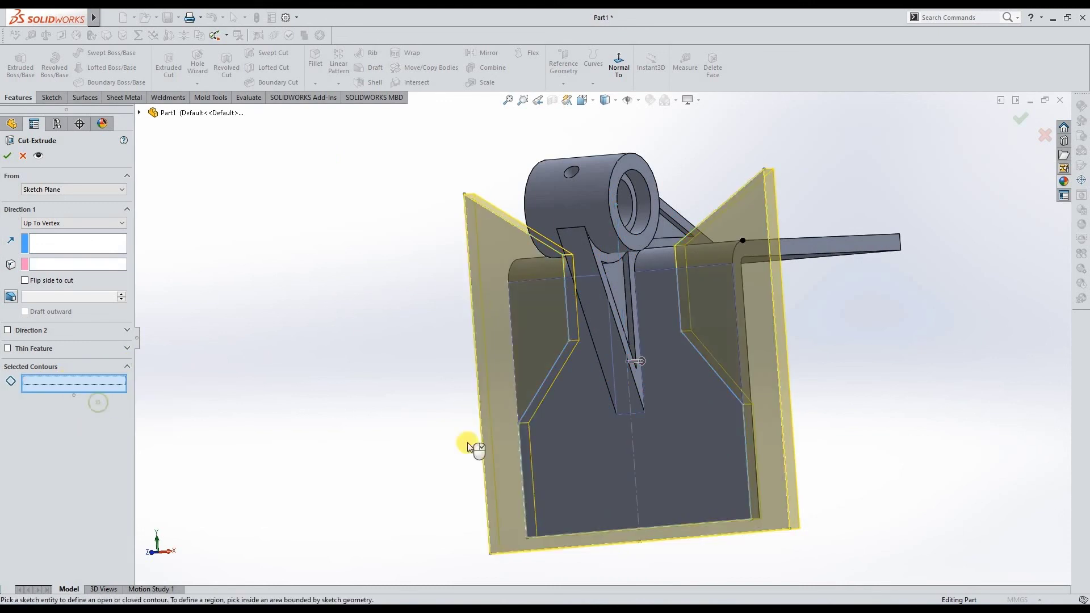
- Cut the left, right and outer side regions Up To Surface on the picked face
left_click(707, 307)
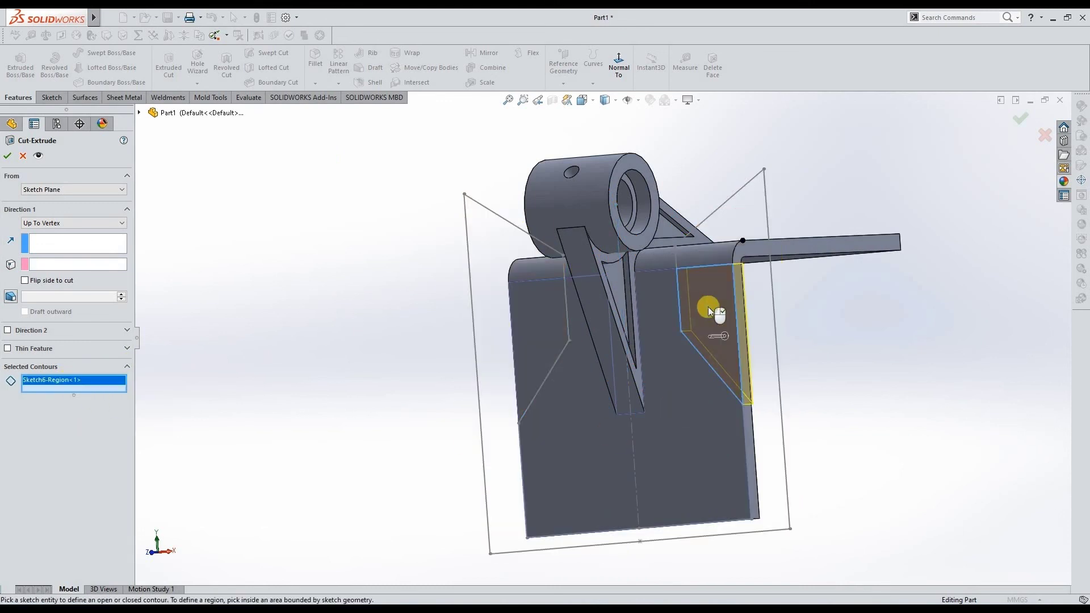
left_click(523, 328)
left_click(515, 273)
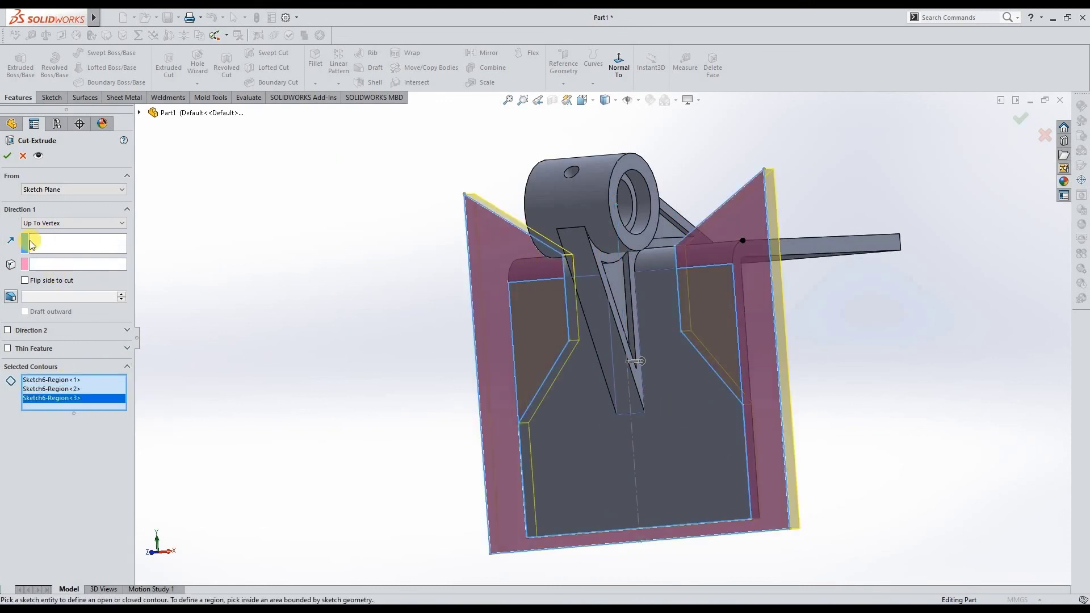
left_click(7, 156)
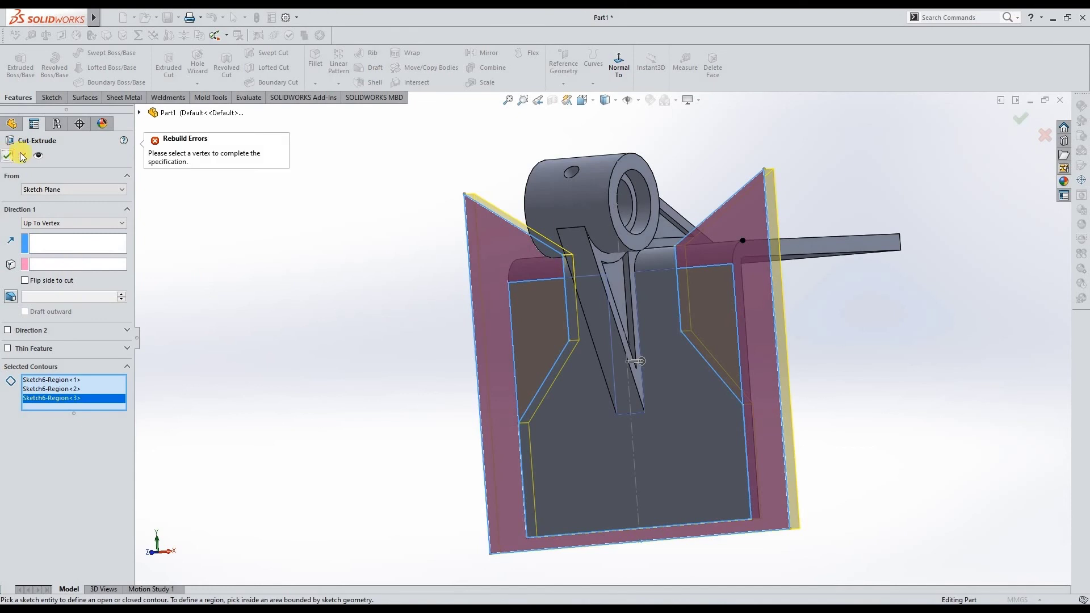
middle_click_drag(840, 425, 334, 264)
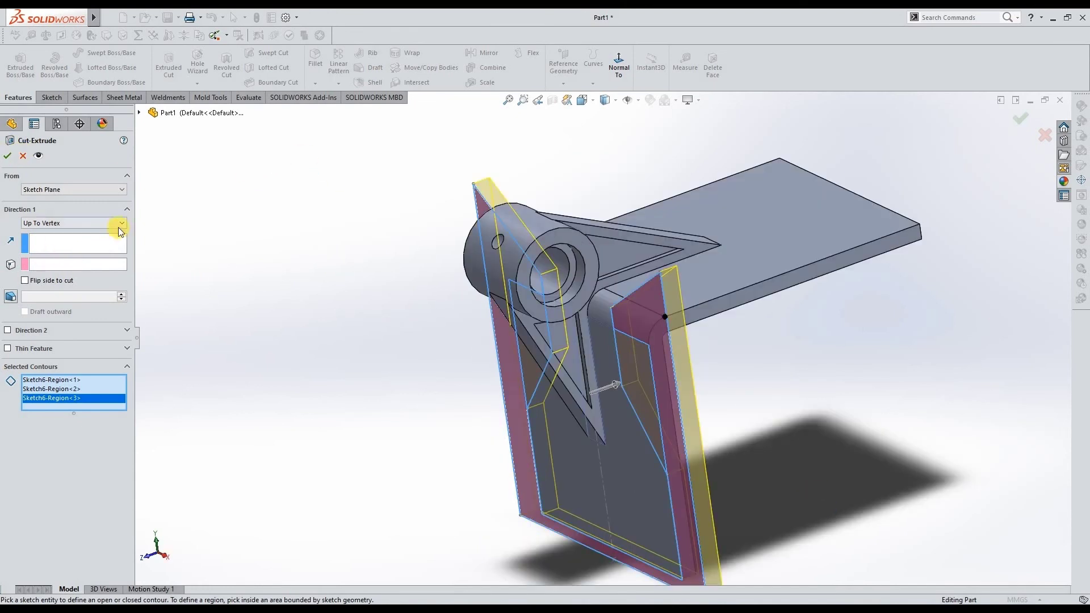
left_click(95, 226)
left_click(68, 269)
mouse_move(212, 287)
middle_mouse_down()
mouse_move(645, 404)
mouse_move(784, 370)
mouse_move(860, 366)
middle_mouse_up()
left_click(614, 423)
right_click(615, 423)
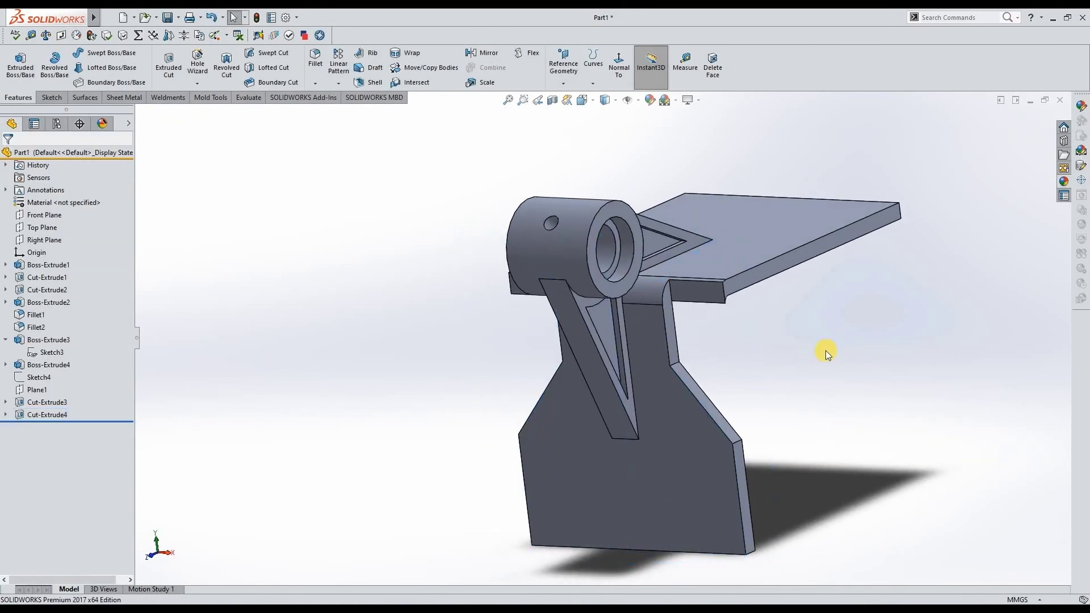
- Start a new sketch on the horizontal top plate face
middle_click_drag(842, 281, 785, 217)
left_click(784, 217)
left_click(829, 182)
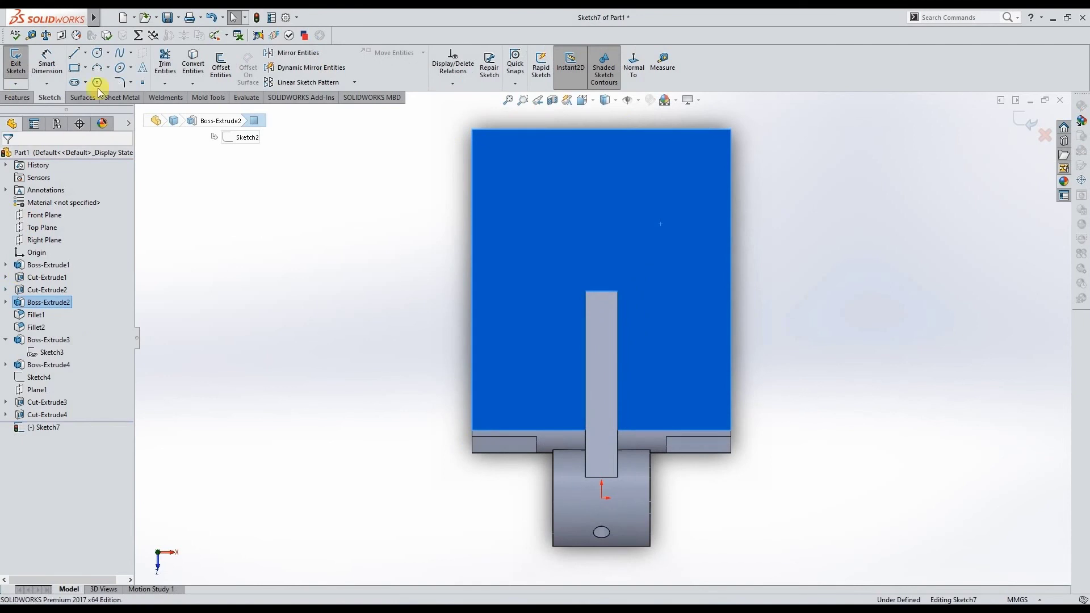
- Sketch a slanted line and a vertical line on the plate's right side, and convert the face outline
key("l")
left_click(730, 235)
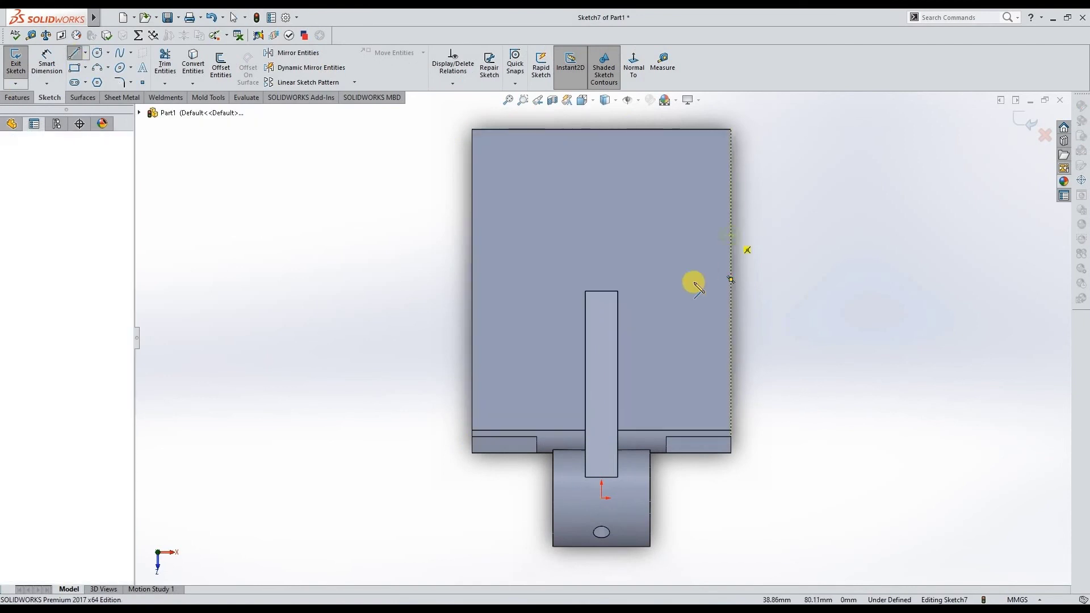
left_click(660, 306)
left_click(666, 452)
key("Escape")
key("Escape")
left_click(666, 358)
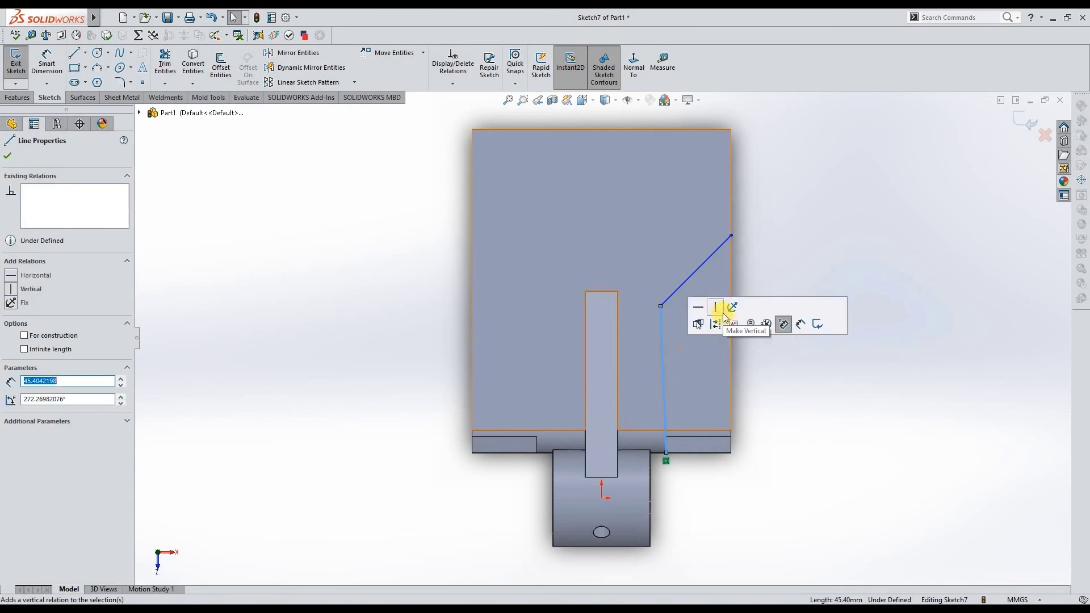
left_click(730, 197)
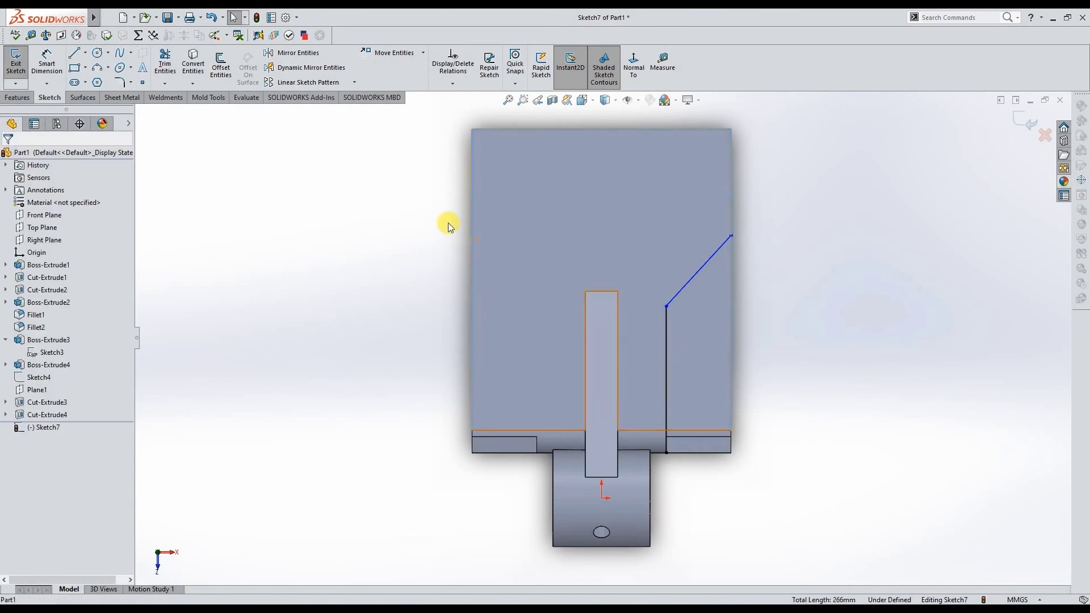
left_click(193, 63)
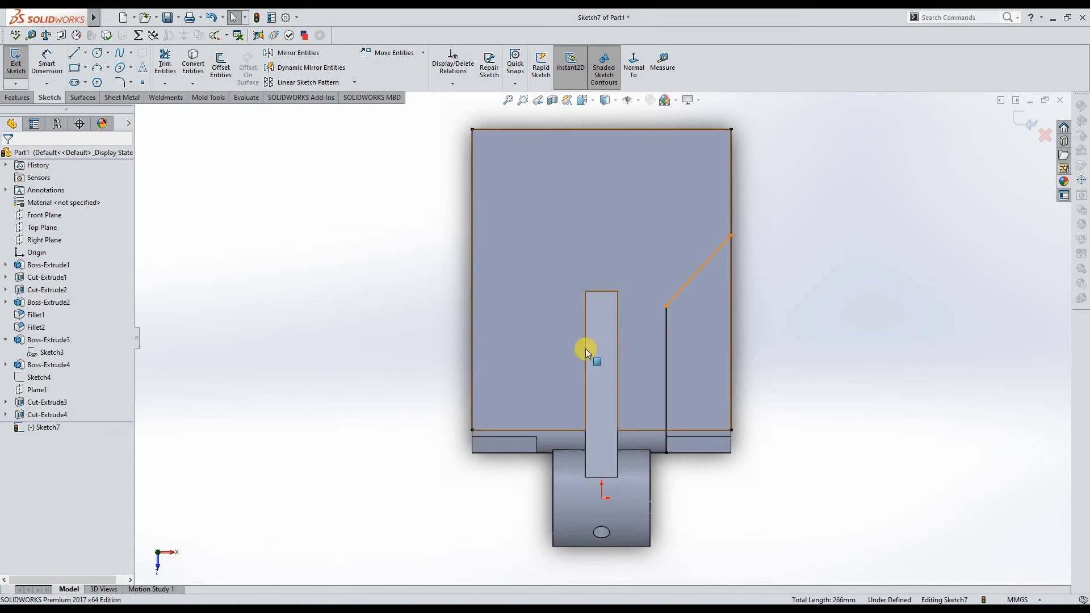
- Set the angle between the slanted and vertical lines to 130°
left_click(56, 69)
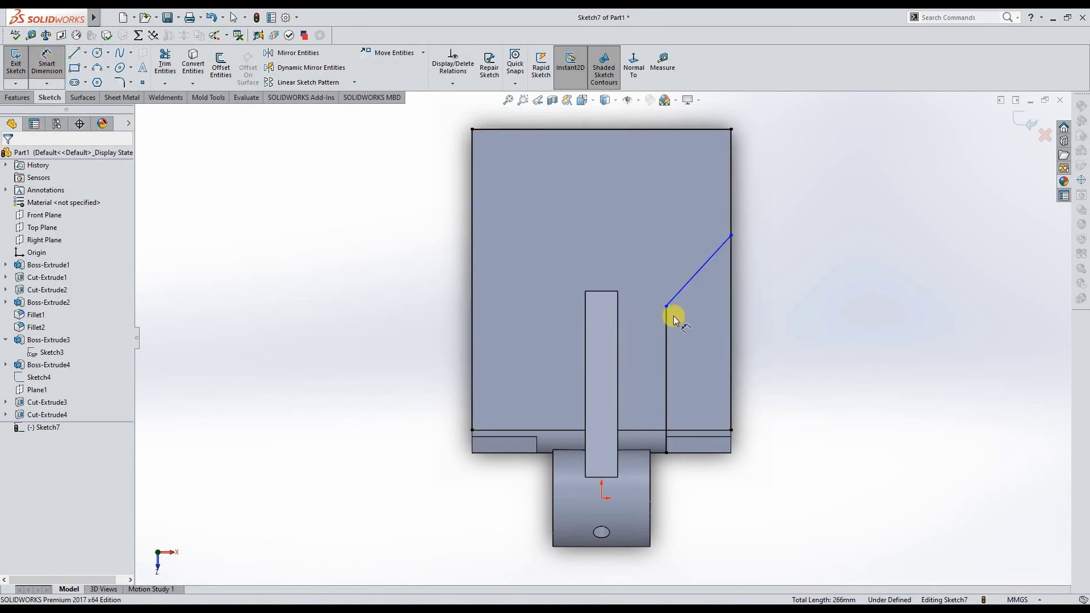
left_click(707, 262)
left_click(665, 331)
left_click(692, 318)
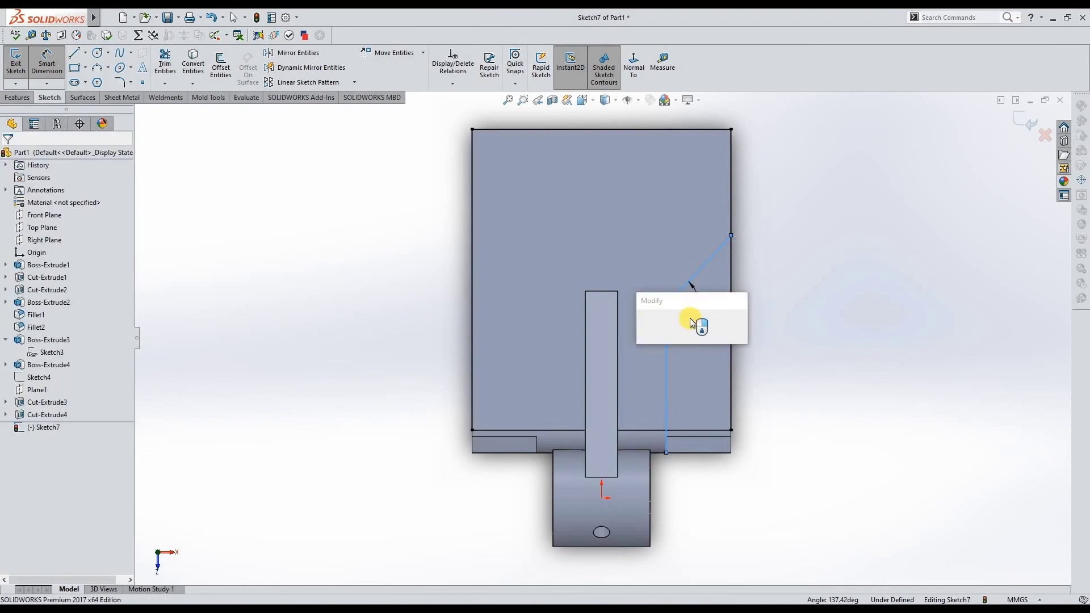
type("130")
key("Return")
key("Escape")
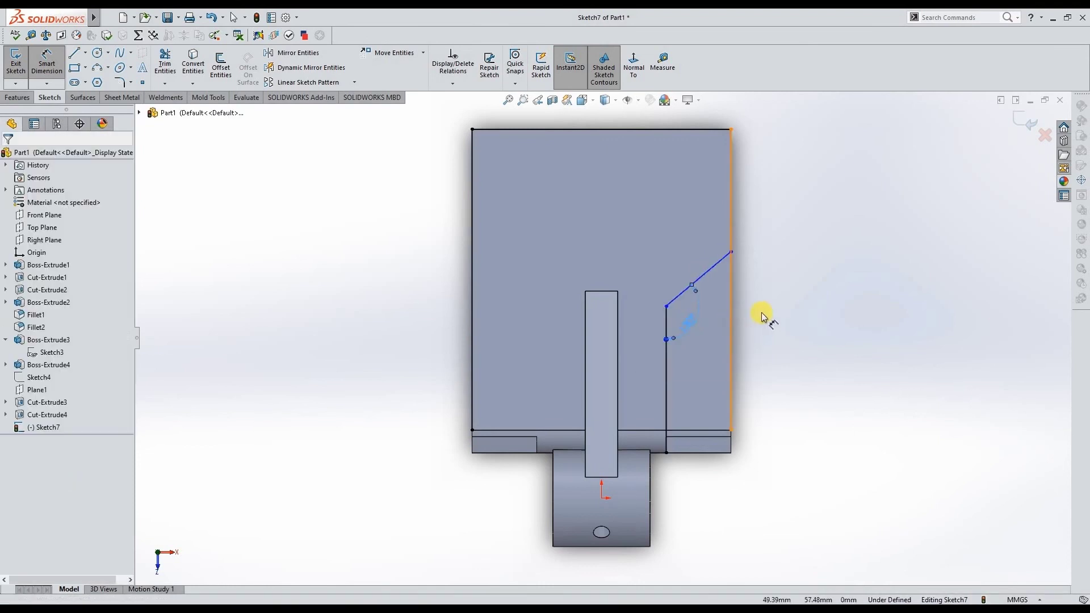
- Place the slanted line's right endpoint 53 mm below the plate's top edge
left_click(47, 65)
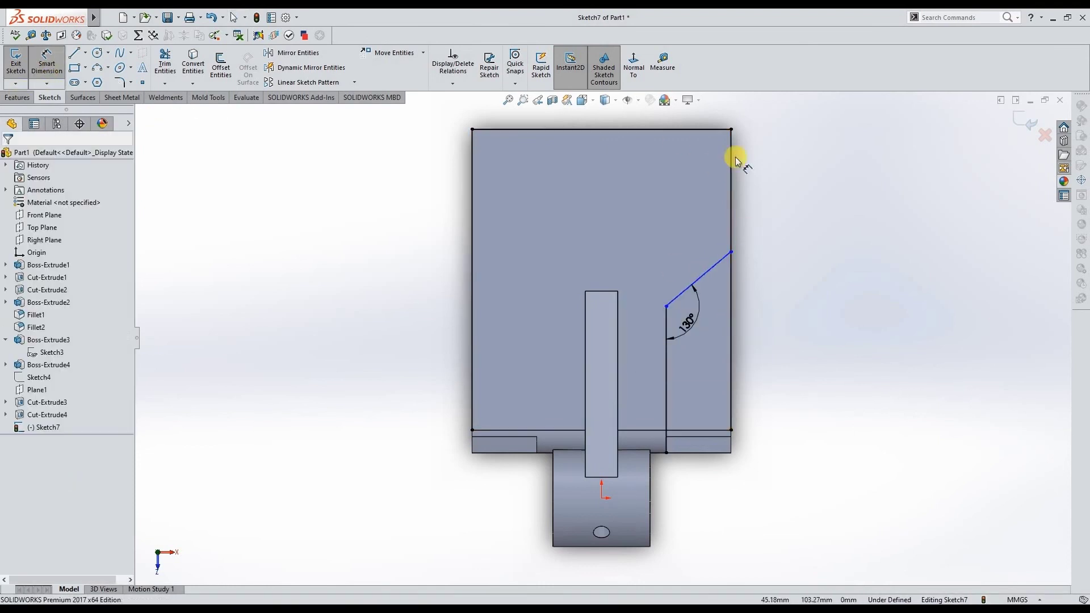
left_click(707, 135)
left_click(731, 252)
left_click(782, 212)
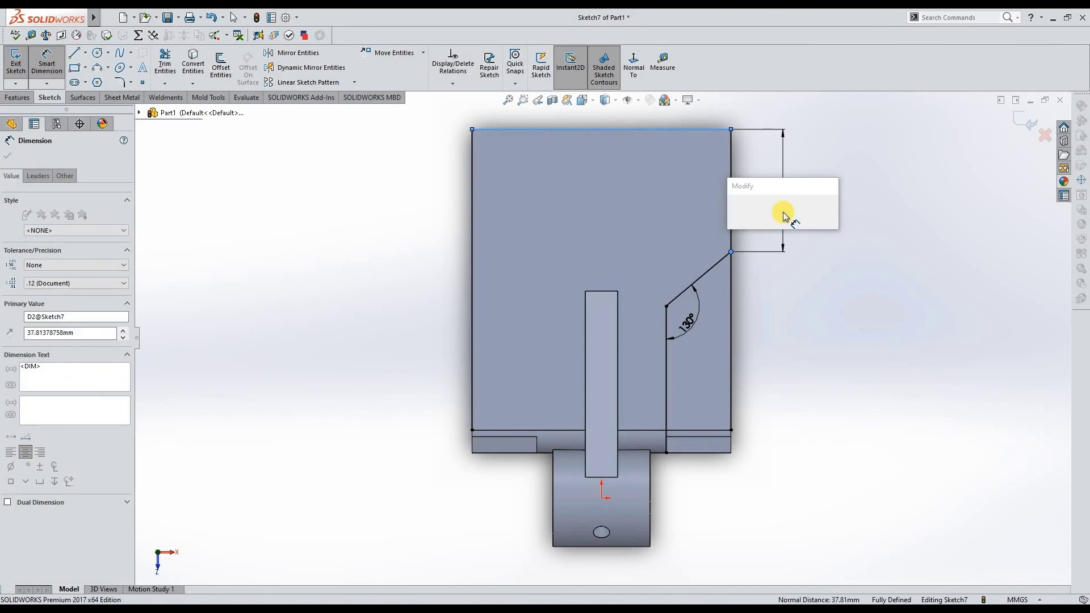
type("53")
key("Return")
key("Escape")
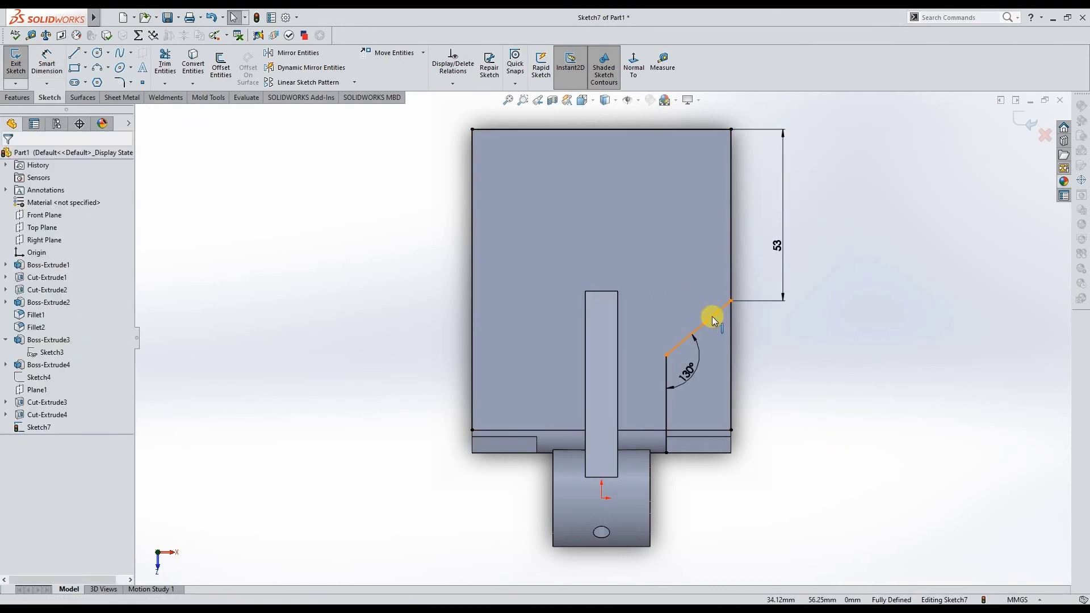
- Draw a vertical centreline from the origin to the plate's top edge
left_click(666, 407)
left_click(665, 407, "ctrl")
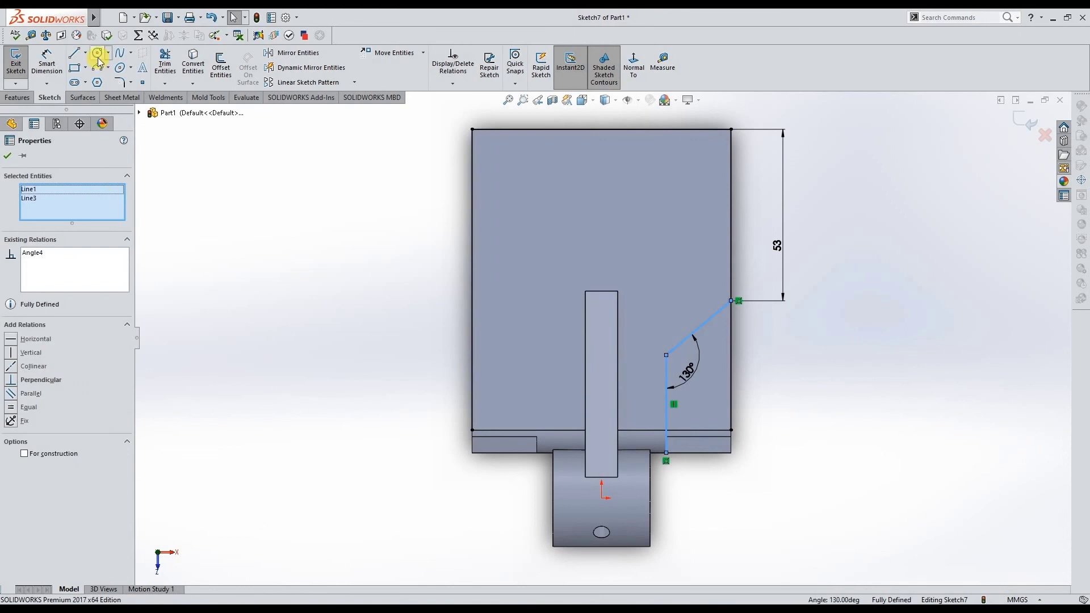
key("l")
left_click(602, 498)
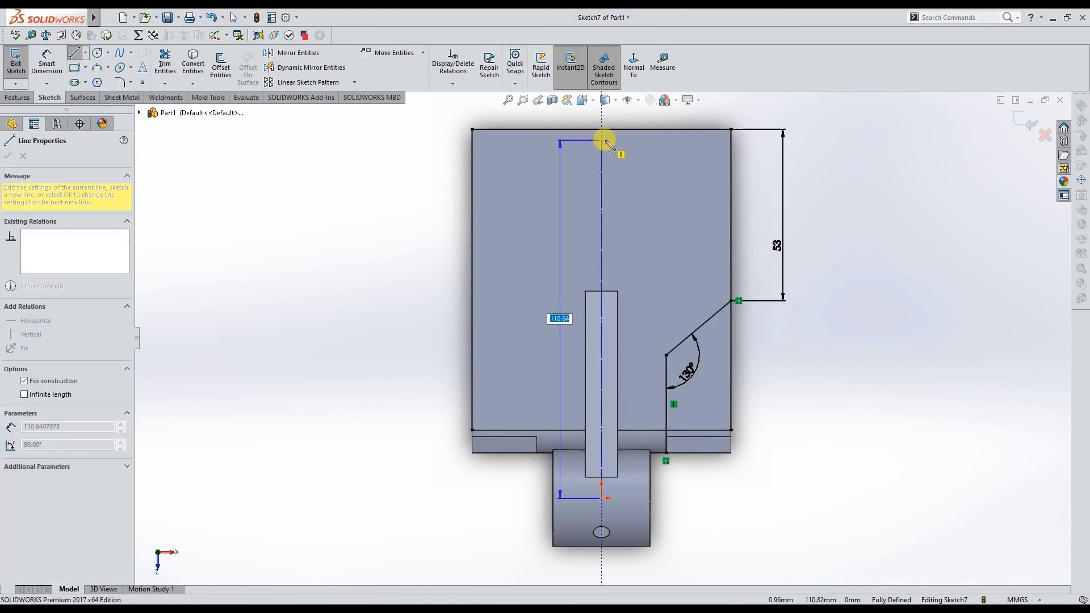
left_click(605, 132)
key("Escape")
- Mirror the vertical and slanted cut lines to the left across the centreline
left_click(665, 407)
left_click(602, 389, "ctrl")
left_click(298, 52)
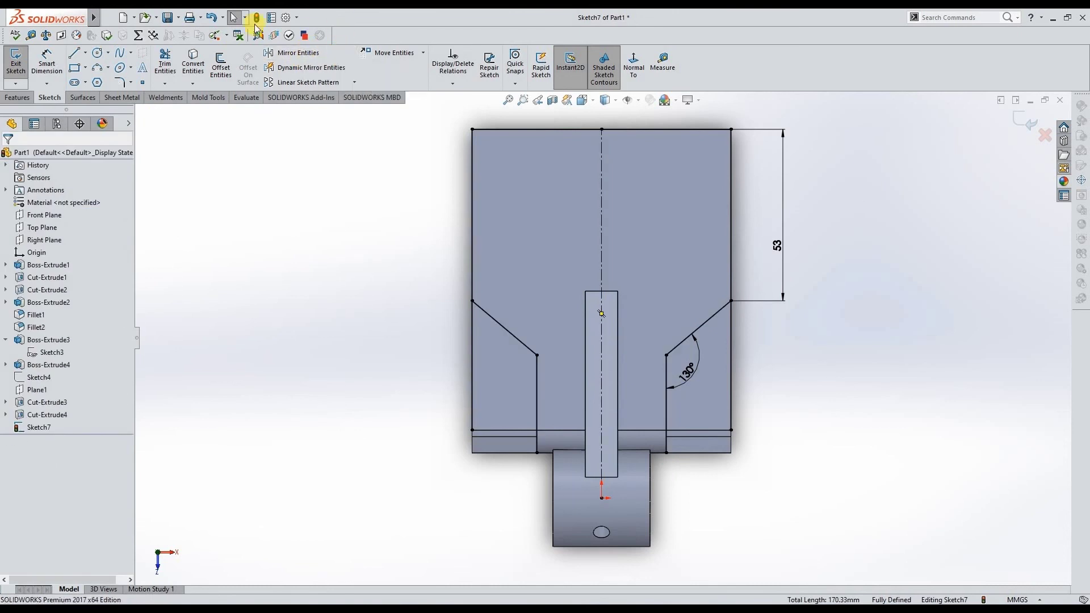
left_click(165, 64)
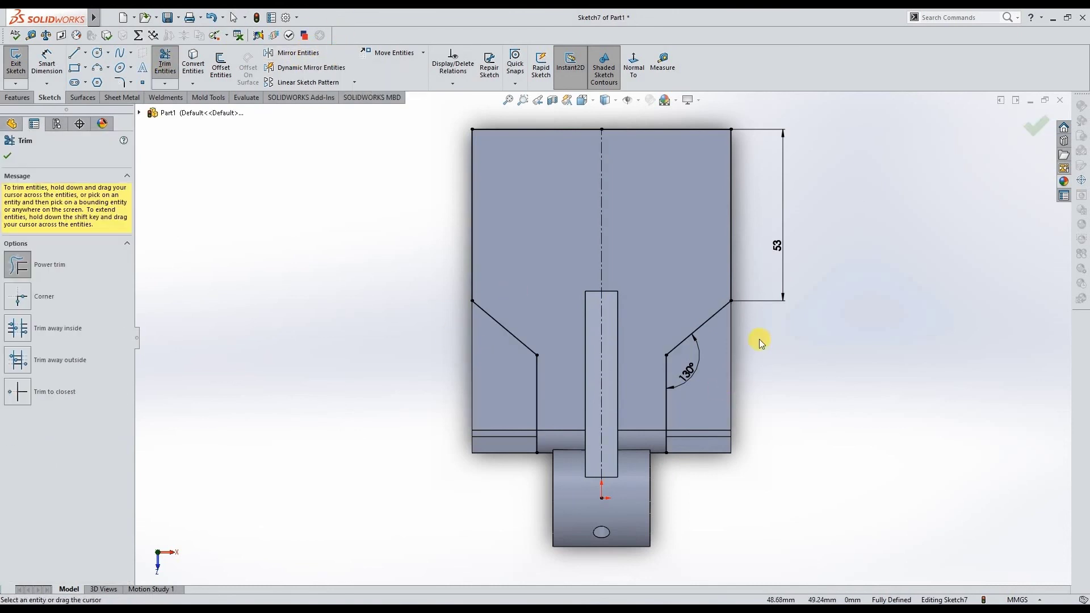
key("f")
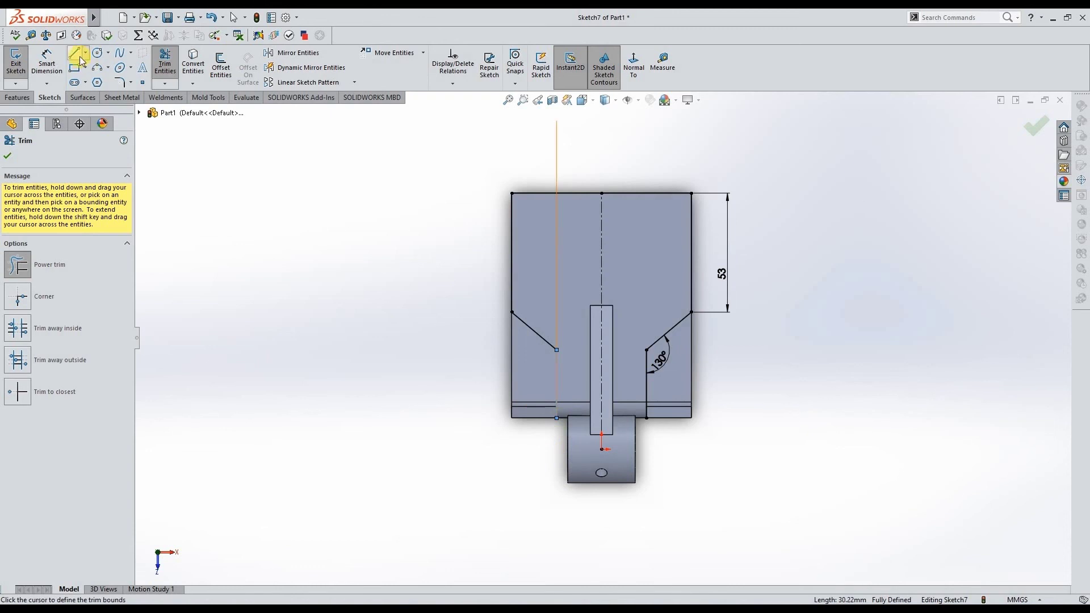
- Draw the left outer boundary: a slanted line, a tall vertical line and a horizontal top line
left_click(75, 53)
left_click_drag(556, 419, 534, 425)
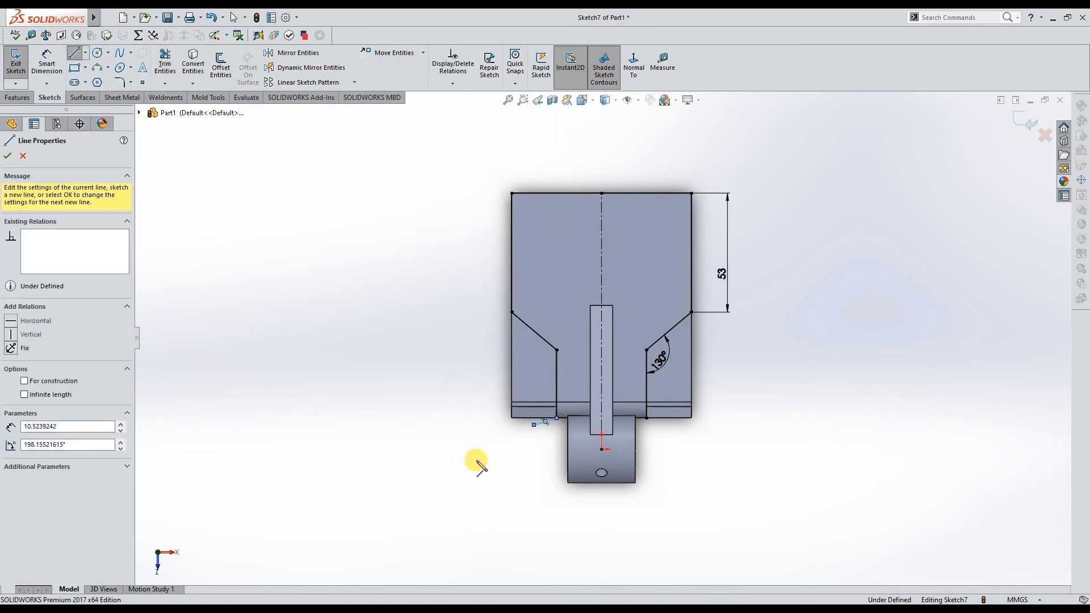
key("Escape")
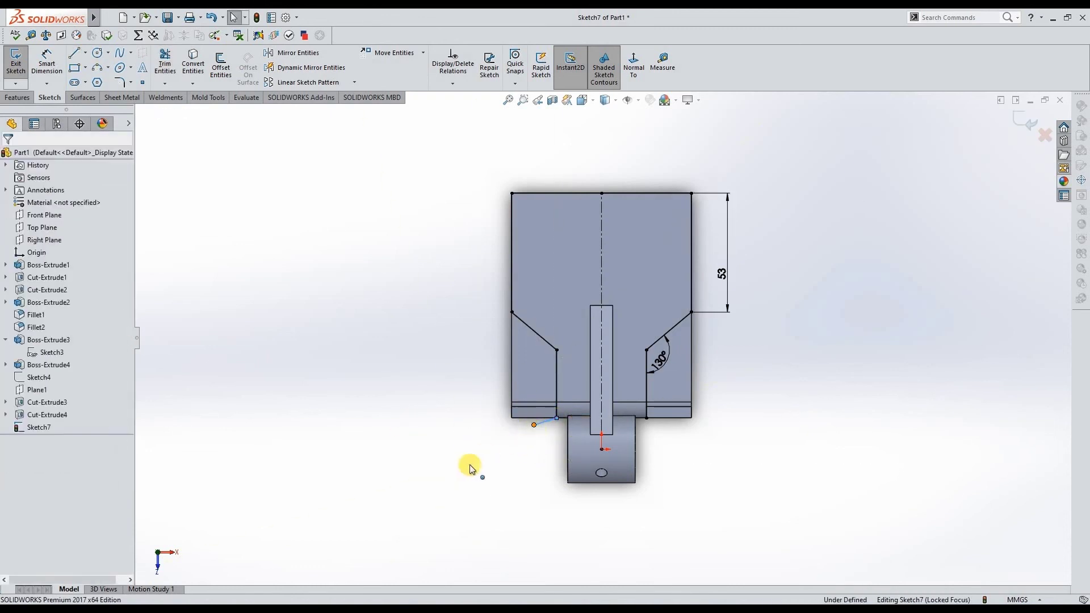
left_click_drag(534, 424, 467, 466)
left_click(75, 53)
left_click(467, 465)
left_click(467, 162)
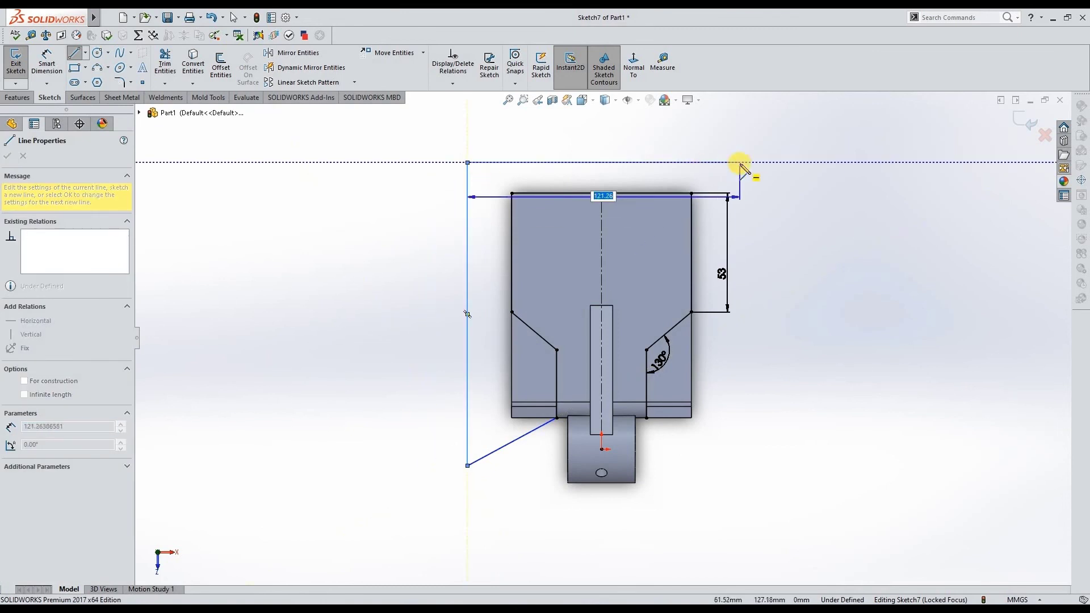
key("Escape")
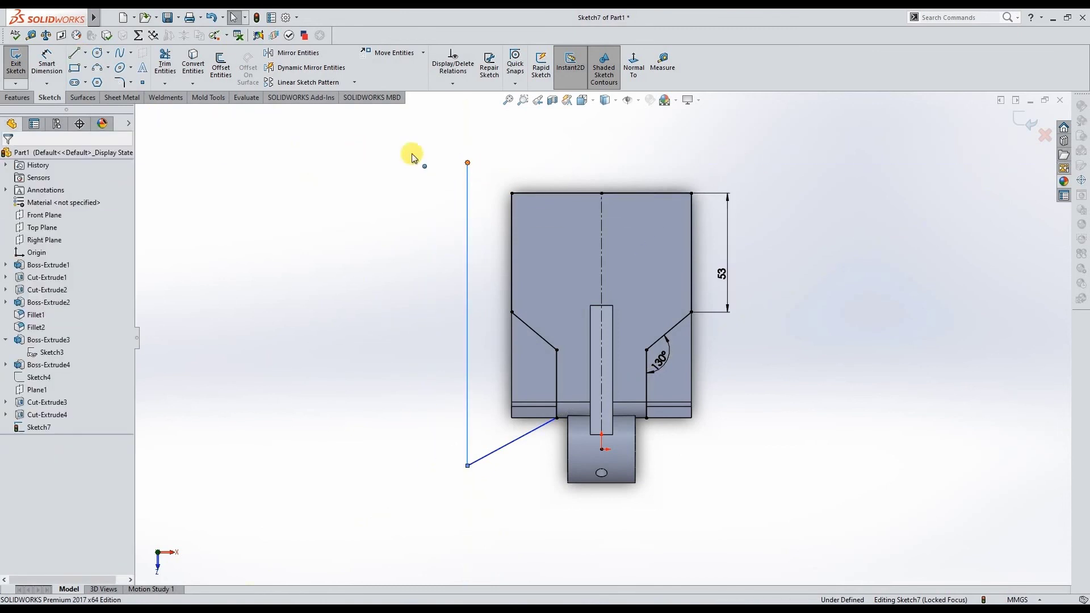
left_click(74, 52)
left_click(467, 163)
left_click(601, 163)
key("Escape")
- Dimension the outer boundary with 13.69 and 19.75 offsets and a 28.37° angle
left_click(601, 162)
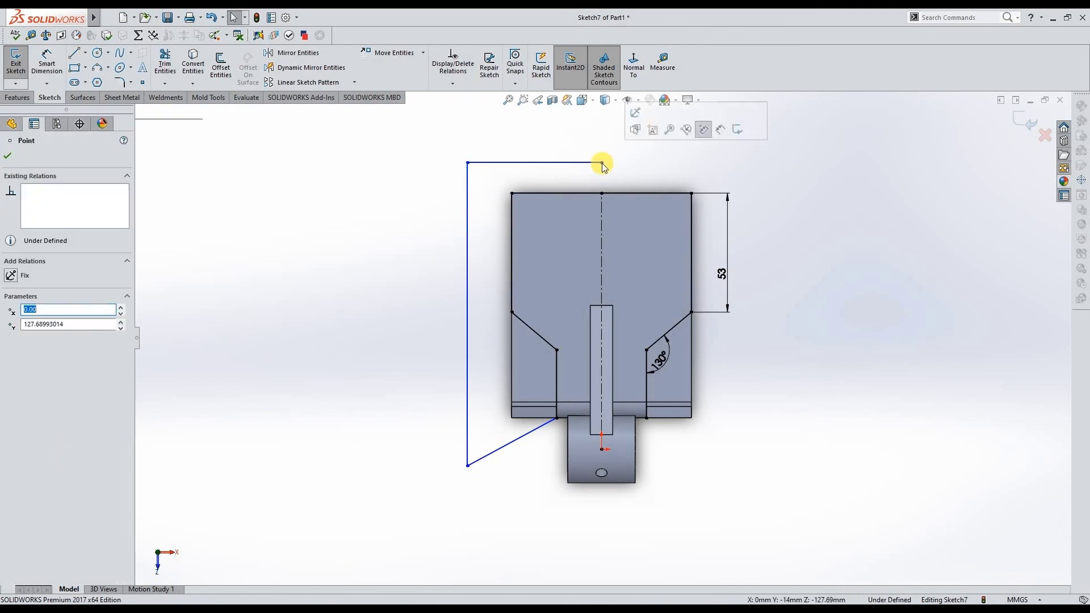
left_click(603, 194, "ctrl")
left_click(47, 62)
left_click(406, 170)
key("Return")
left_click(512, 265)
left_click(466, 269)
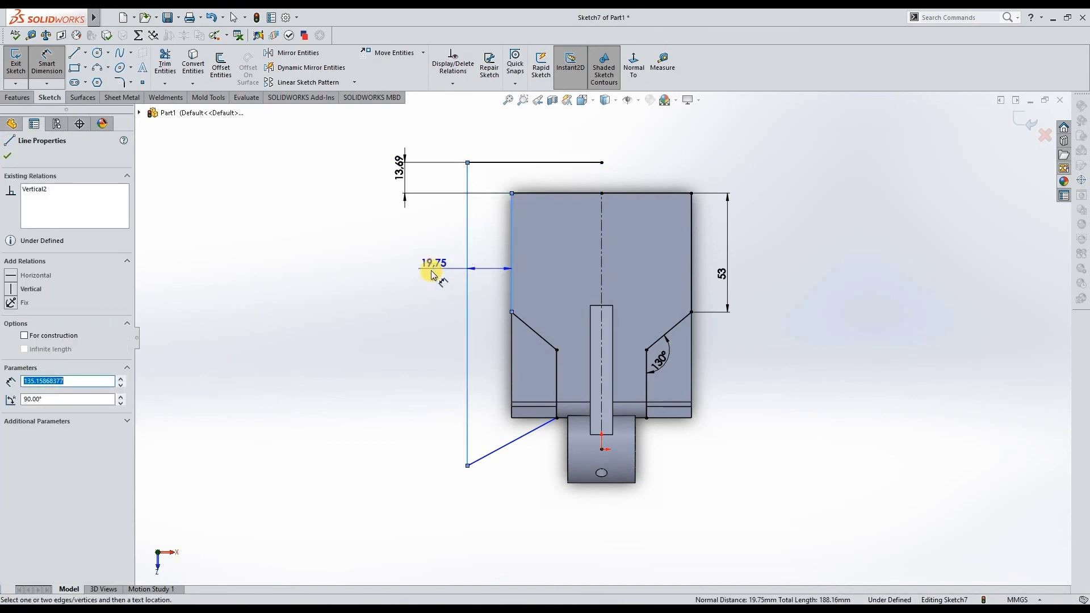
key("Return")
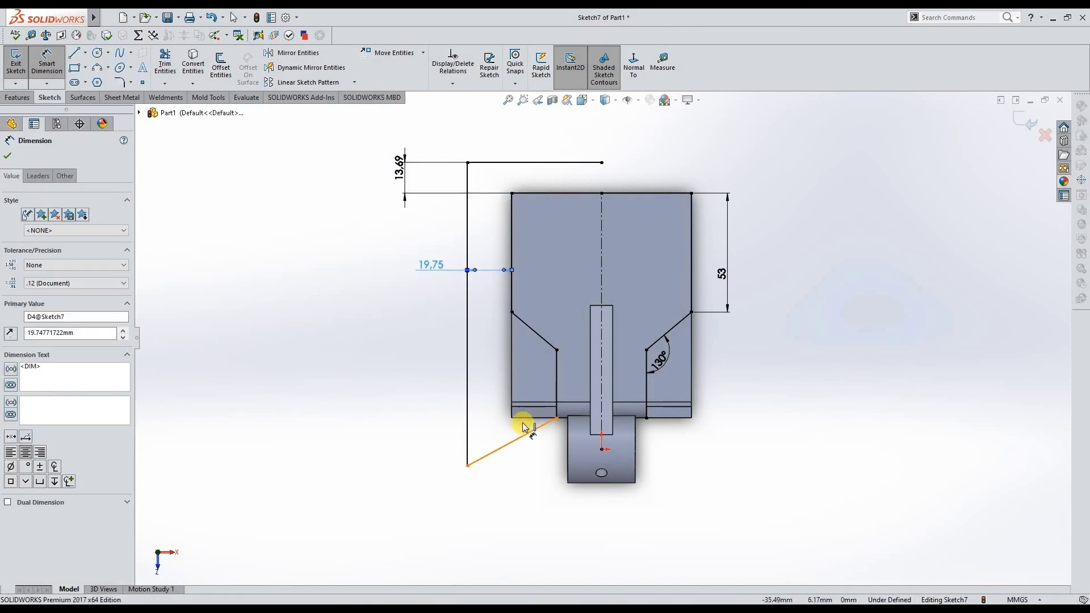
left_click(522, 433)
key("Return")
key("Escape")
key("Escape")
- Mirror the outer vertical and slanted lines about the centerline and exit the sketch
left_click(465, 403)
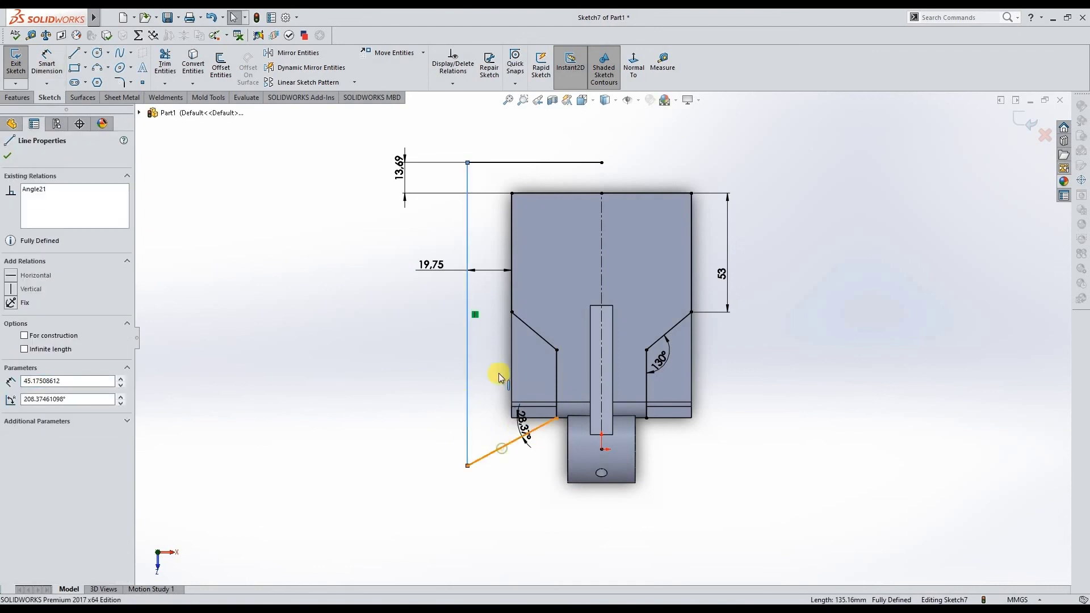
left_click(503, 453, "ctrl")
left_click(601, 233, "ctrl")
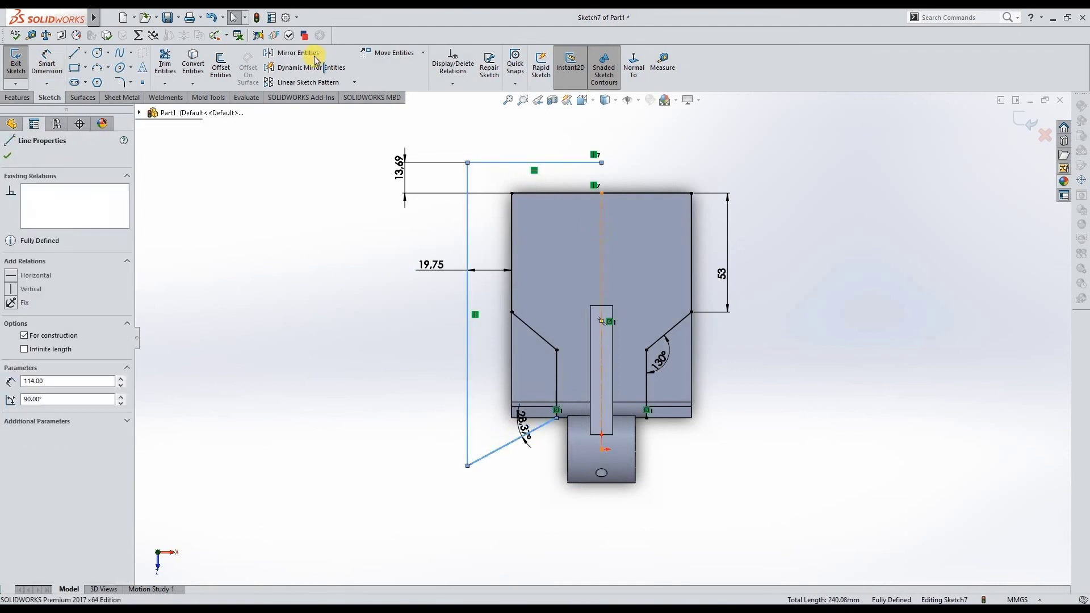
left_click(298, 52)
left_click(1024, 123)
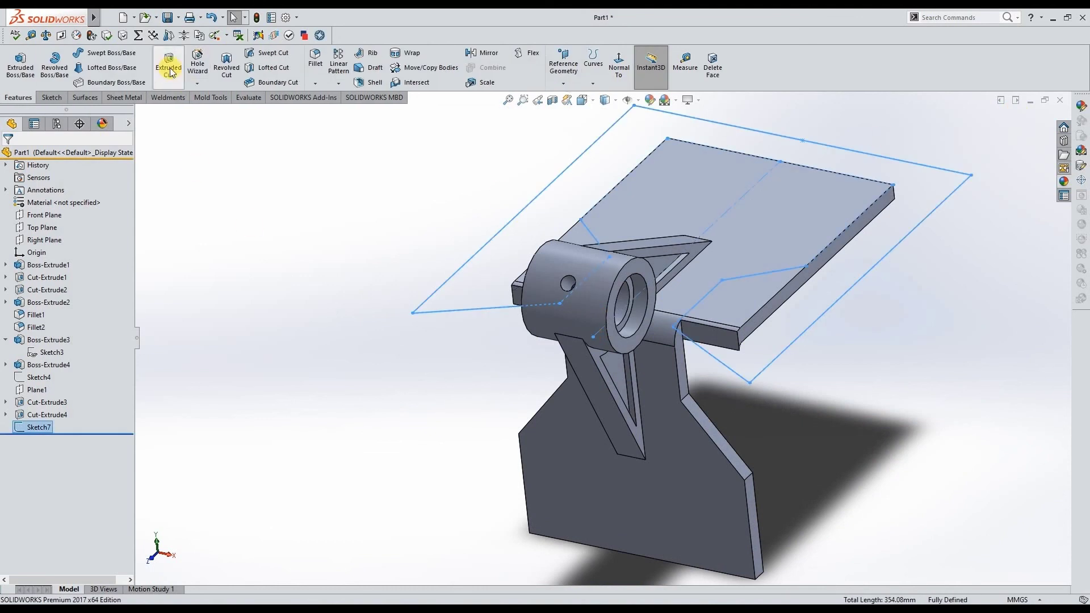
- Apply the Cut-Extrude5 side cut up to the selected plate face
middle_click_drag(411, 342, 707, 322)
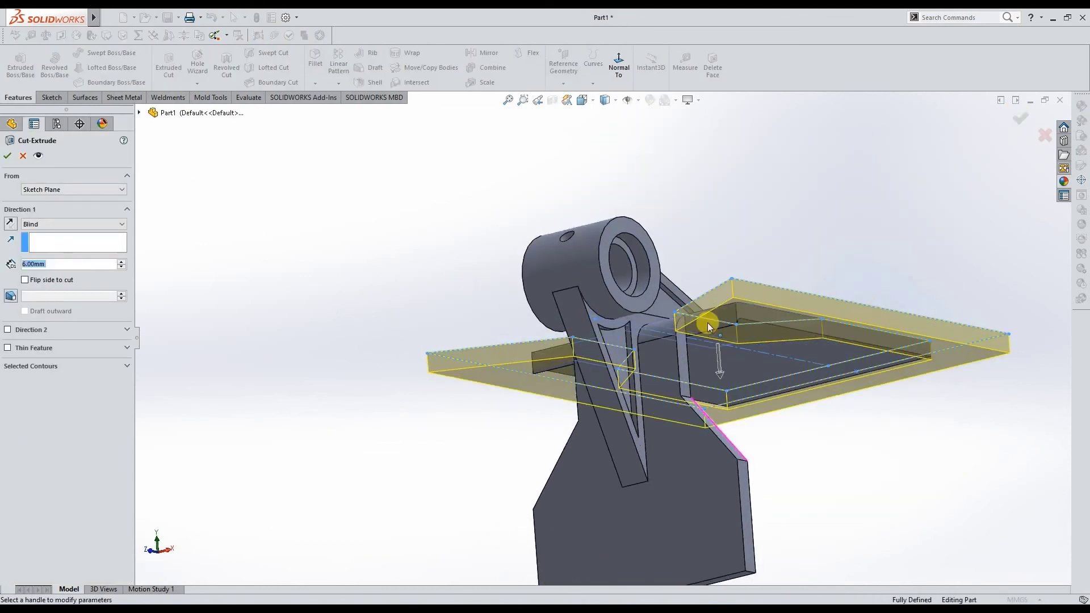
left_click(754, 372)
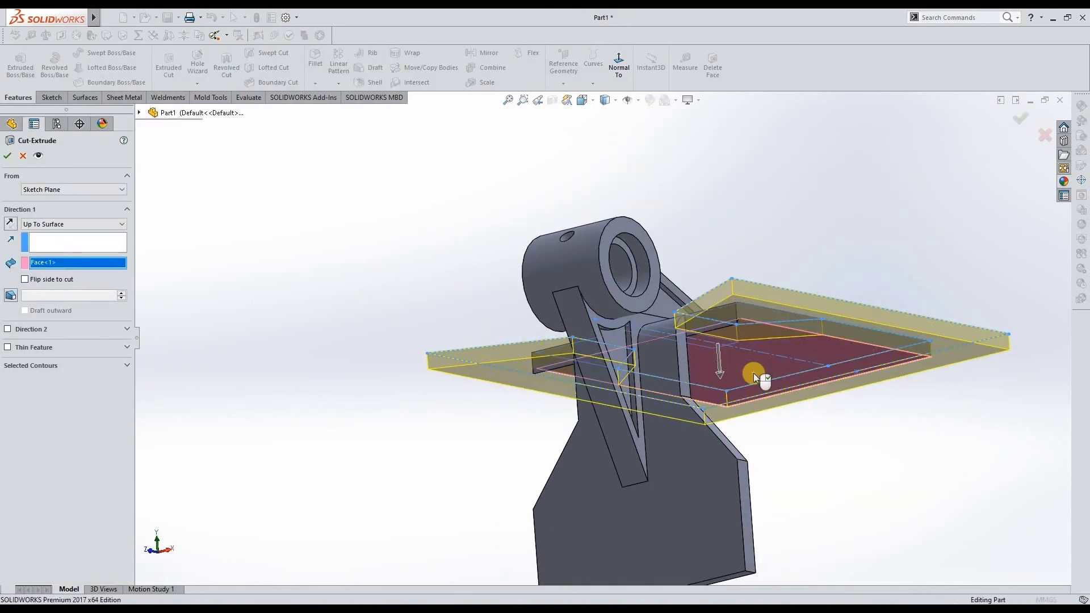
key("Return")
middle_click_drag(802, 377, 887, 506)
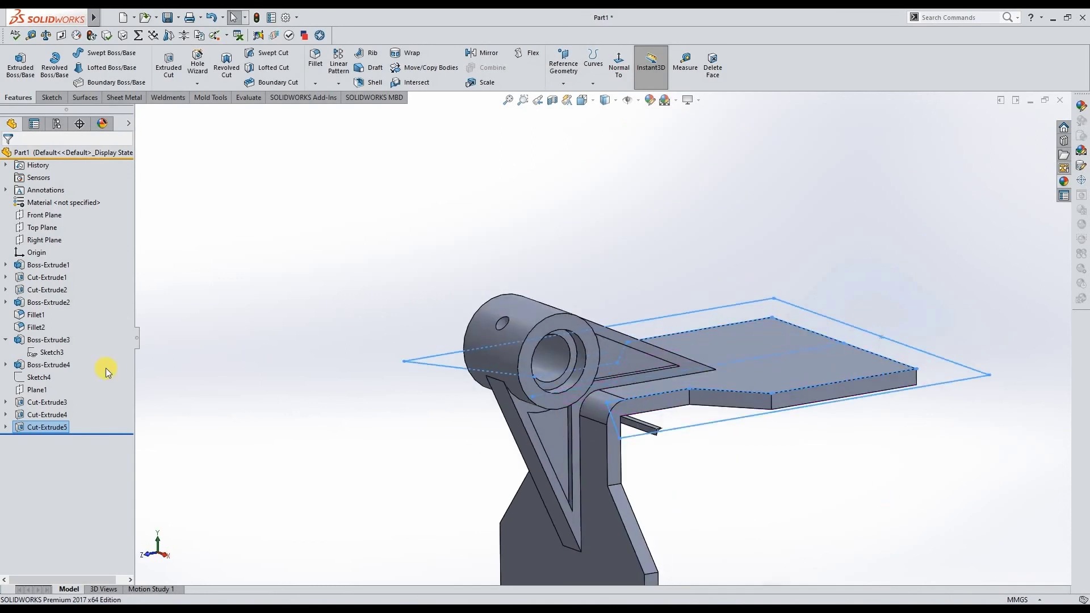
- Try deleting the leftover sliver faces, then cancel the face deletion
right_click(32, 428)
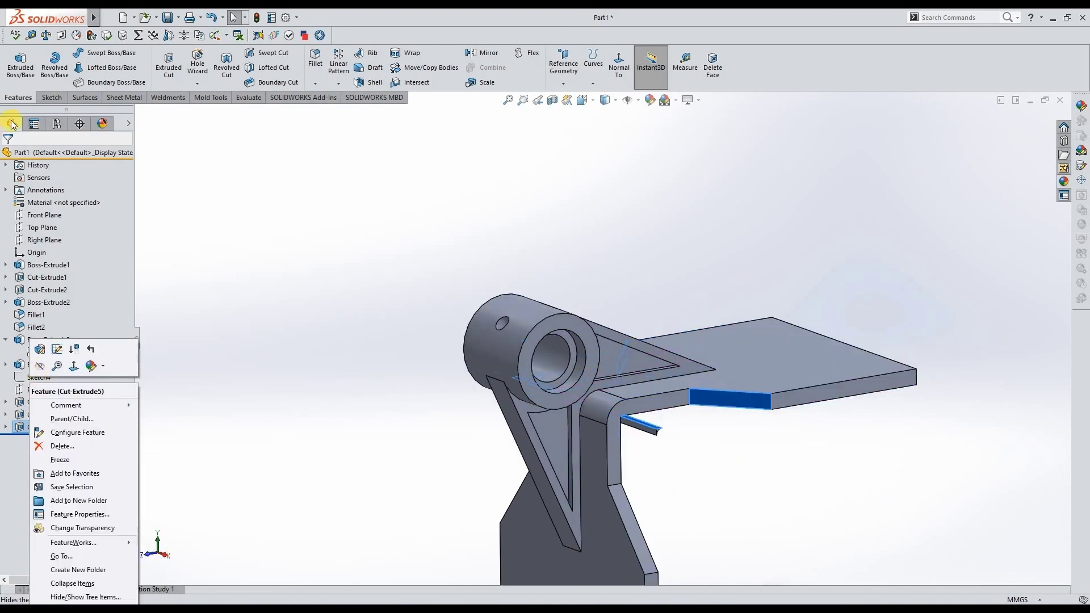
left_click(877, 602)
left_click(846, 505)
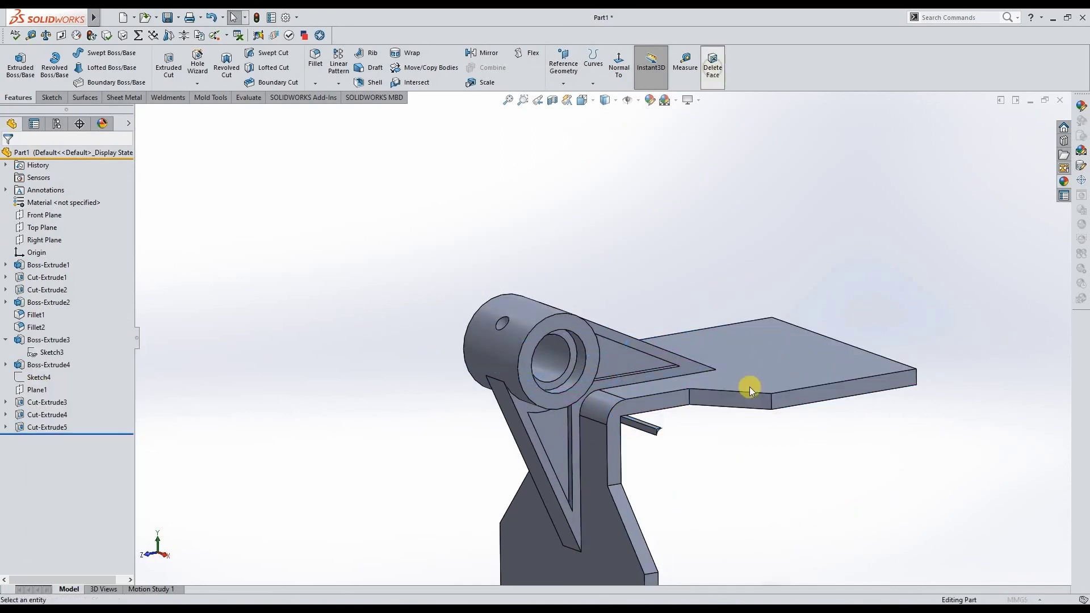
scroll(645, 448, "down", 3)
scroll(645, 448, "down", 2)
left_click(621, 353)
middle_click_drag(751, 403, 308, 285)
left_click(310, 277)
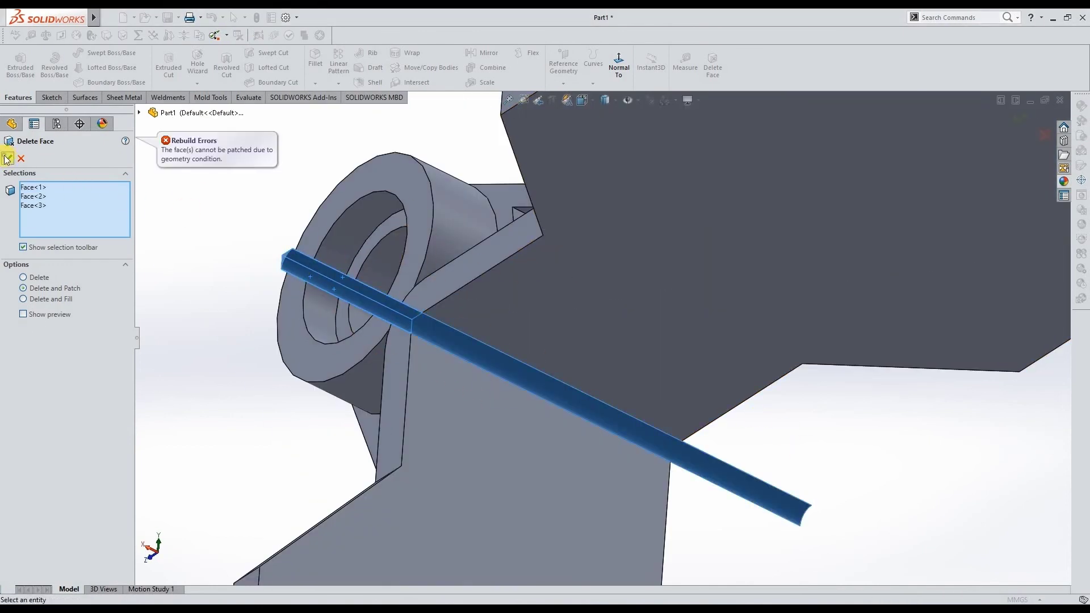
key("ctrl+shift+z")
left_click(21, 158)
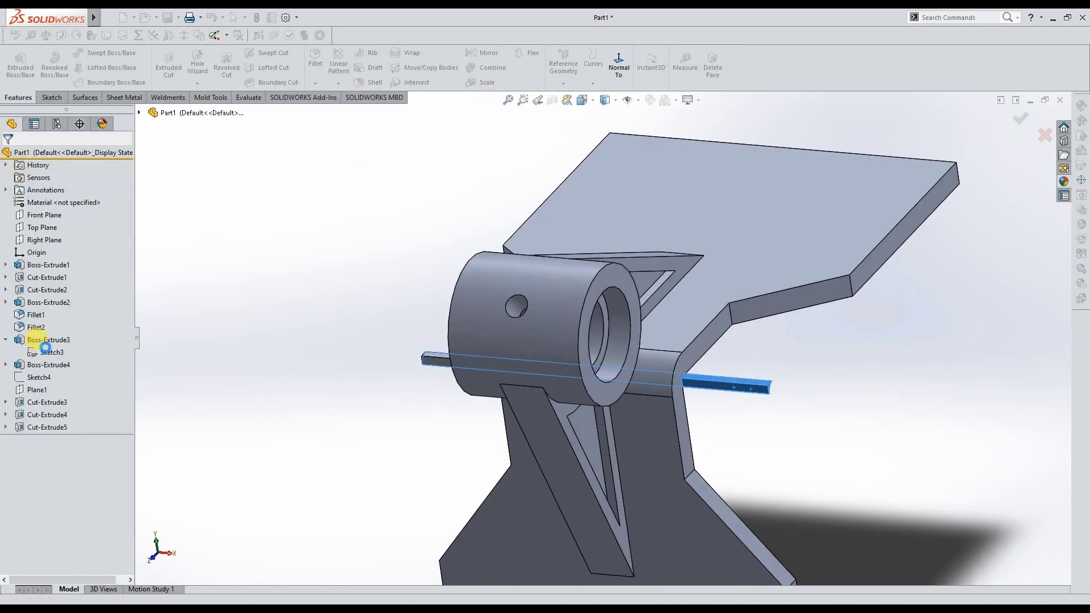
- Edit Cut-Extrude5 so it ends at the plate's lower corner vertex
right_click(47, 426)
left_click(669, 397)
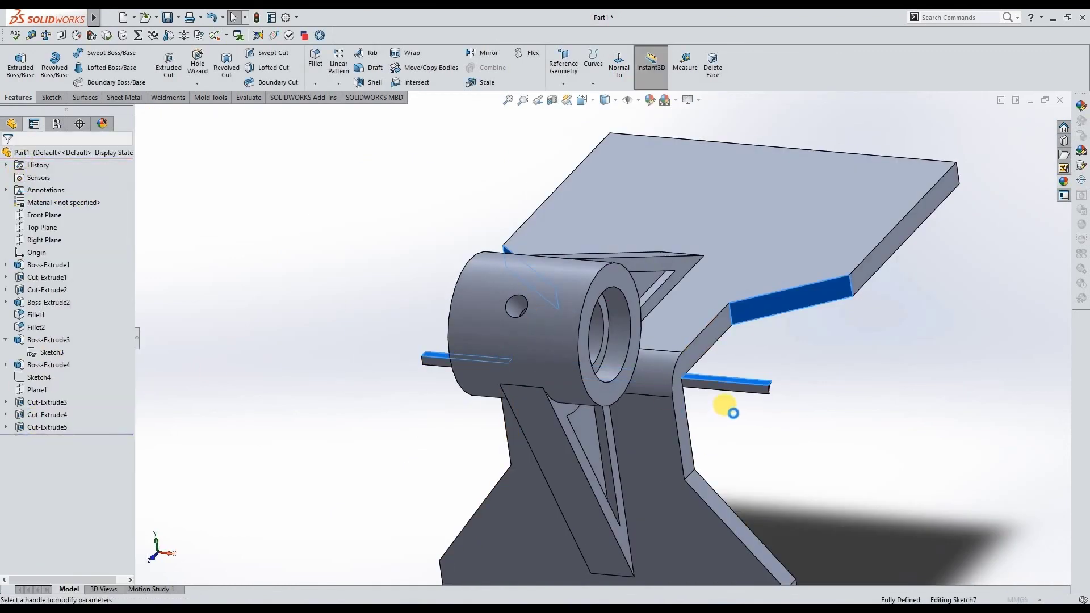
left_click(89, 224)
left_click(57, 264)
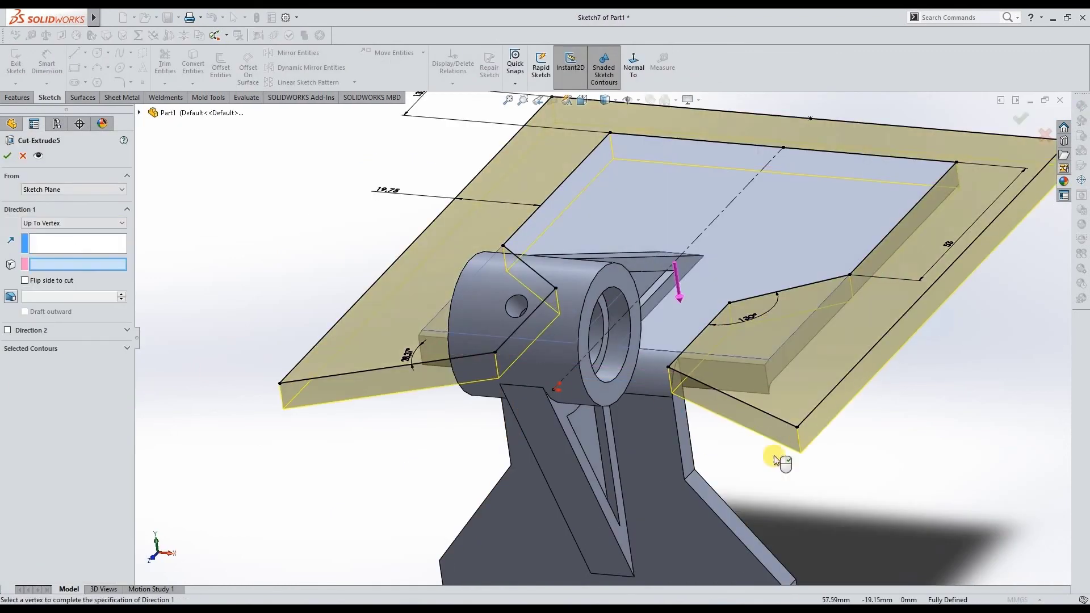
left_click(768, 394)
key("Return")
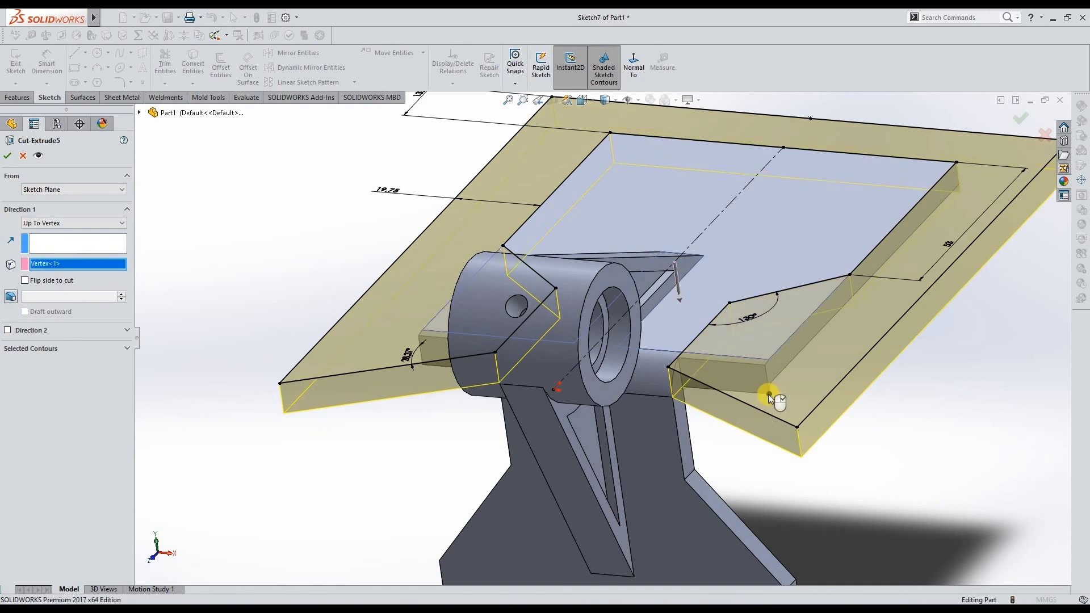
scroll(652, 391, "up", 2)
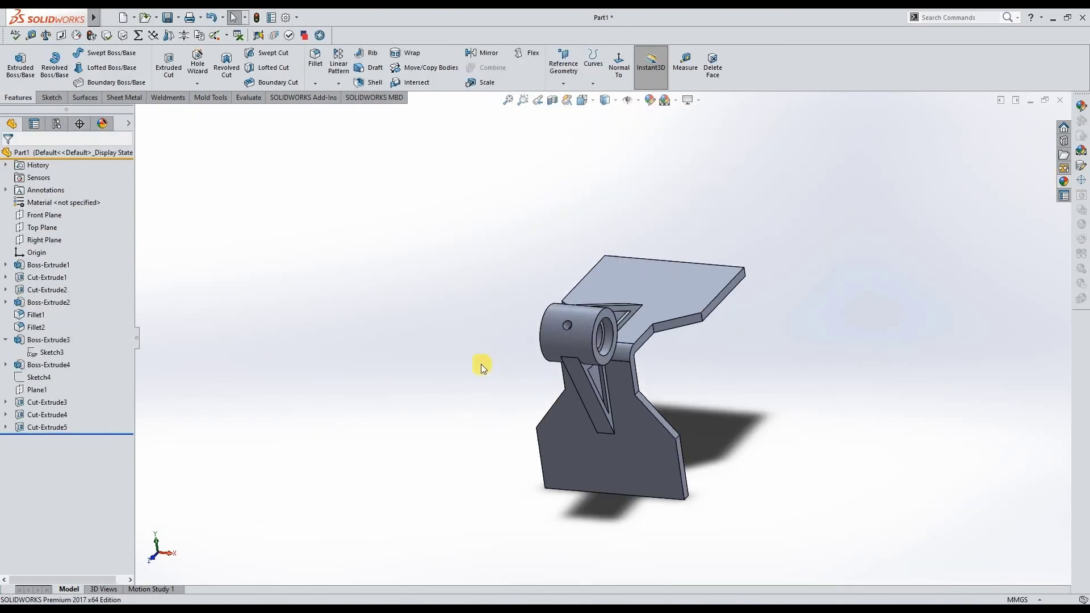
left_click(316, 67)
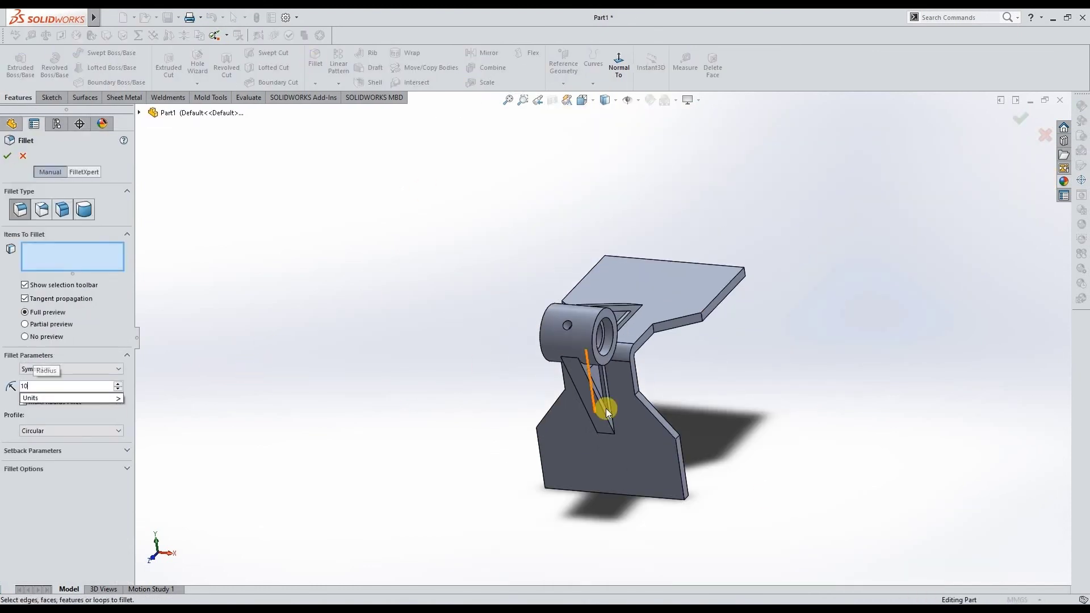
- Fillet the lower plate's four corner edges with a 10 mm radius
middle_click_drag(596, 404, 641, 440)
left_click(662, 474)
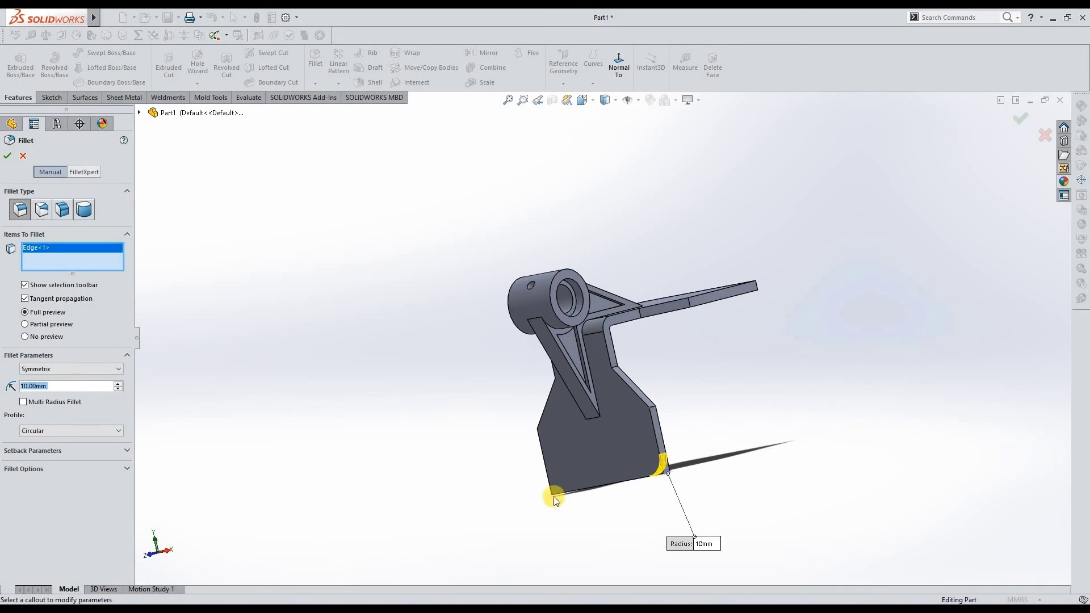
middle_click_drag(555, 499, 585, 437)
mouse_move(572, 474)
middle_mouse_down()
mouse_move(577, 396)
mouse_move(602, 340)
middle_mouse_up()
left_click(579, 401)
left_click(709, 318)
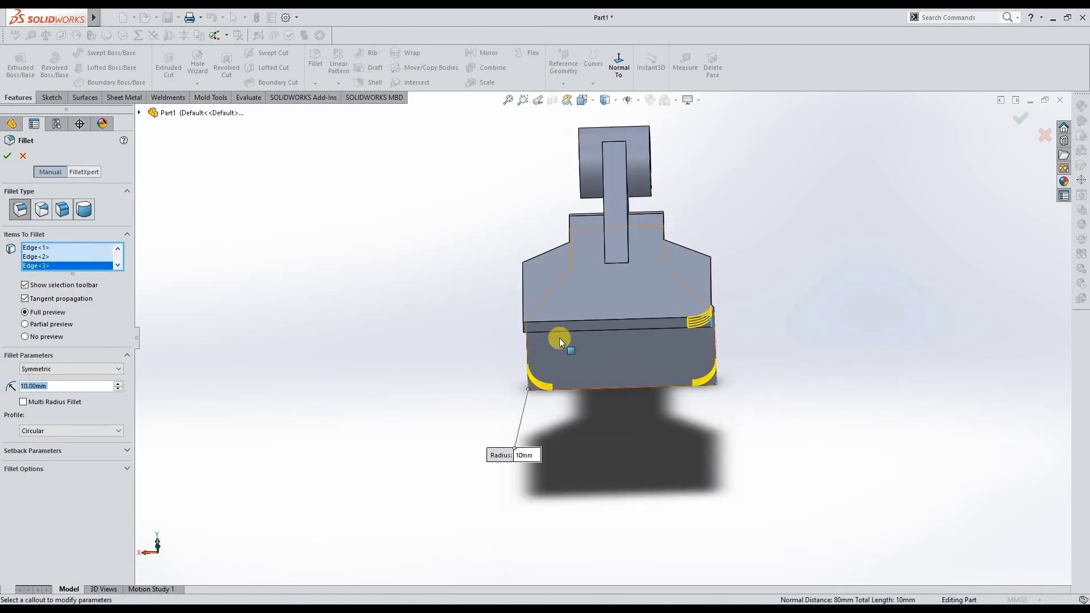
left_click(523, 328)
right_click(676, 352)
- Start a new sketch on the lower plate's flat face
mouse_move(676, 352)
middle_mouse_down()
mouse_move(779, 367)
mouse_move(571, 486)
mouse_move(555, 438)
middle_mouse_up()
left_click(555, 434)
left_click(603, 412)
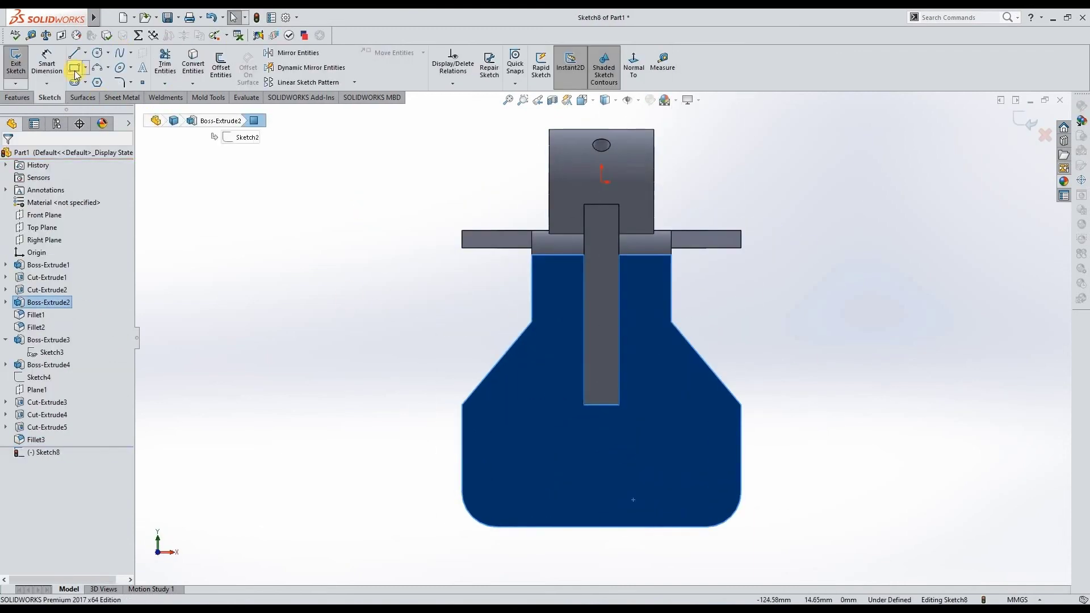
- Draw a construction center rectangle on the lower plate, aligned with the part origin
key("r")
left_click(541, 406)
left_click(684, 505)
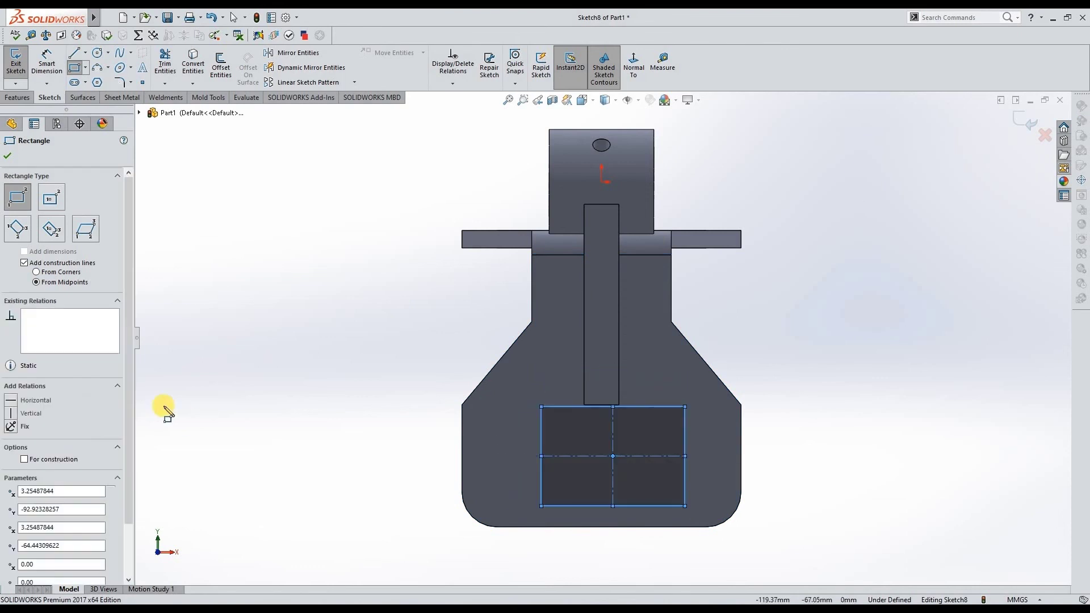
left_click(24, 458)
key("Escape")
left_click(601, 181)
left_click(612, 406, "ctrl")
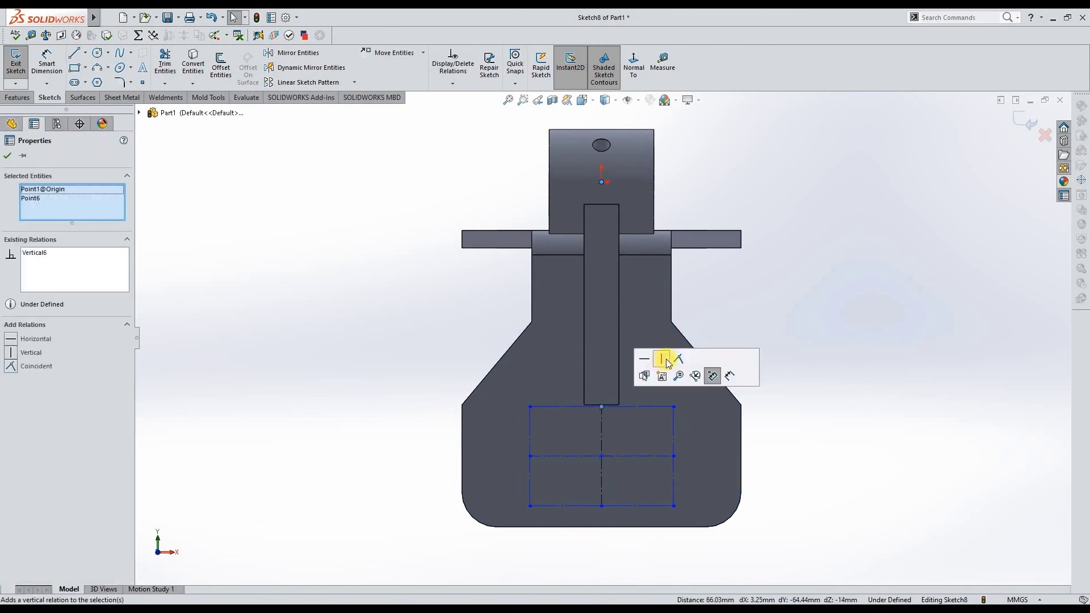
- Dimension the rectangle 15 mm above the plate's bottom edge, 25 mm tall and 35 mm wide
left_click(42, 76)
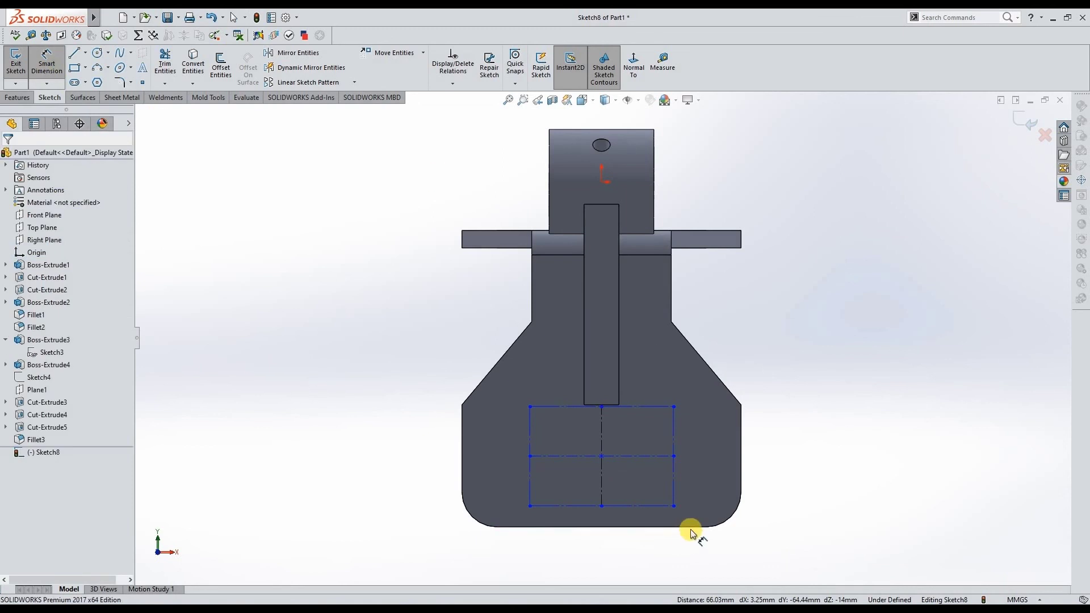
left_click(691, 532)
left_click(674, 506)
left_click(779, 517)
type("15")
key("Return")
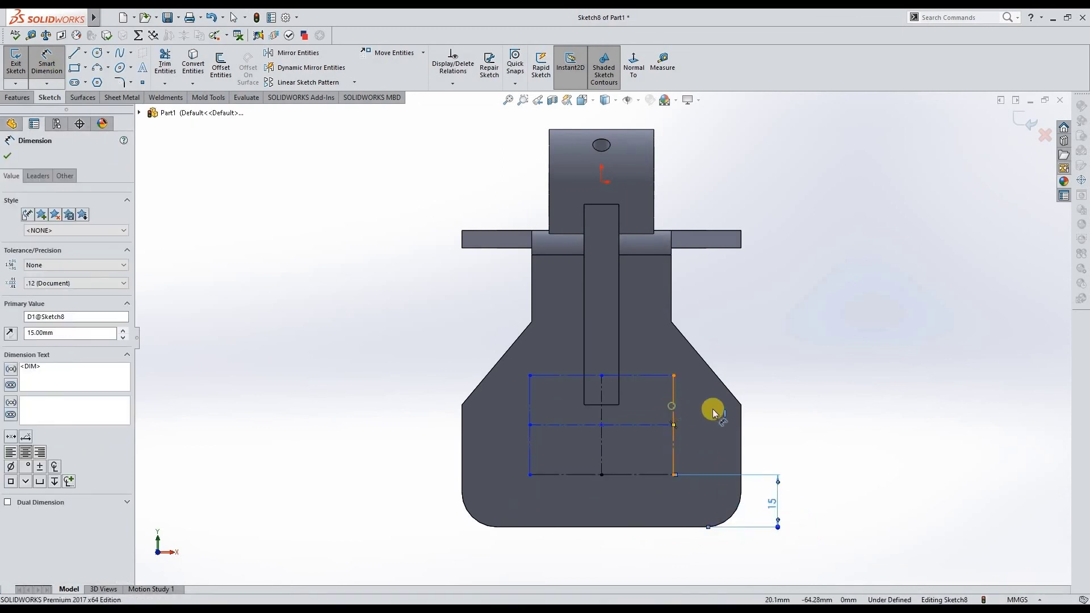
left_click(713, 413)
left_click(779, 411)
type("25")
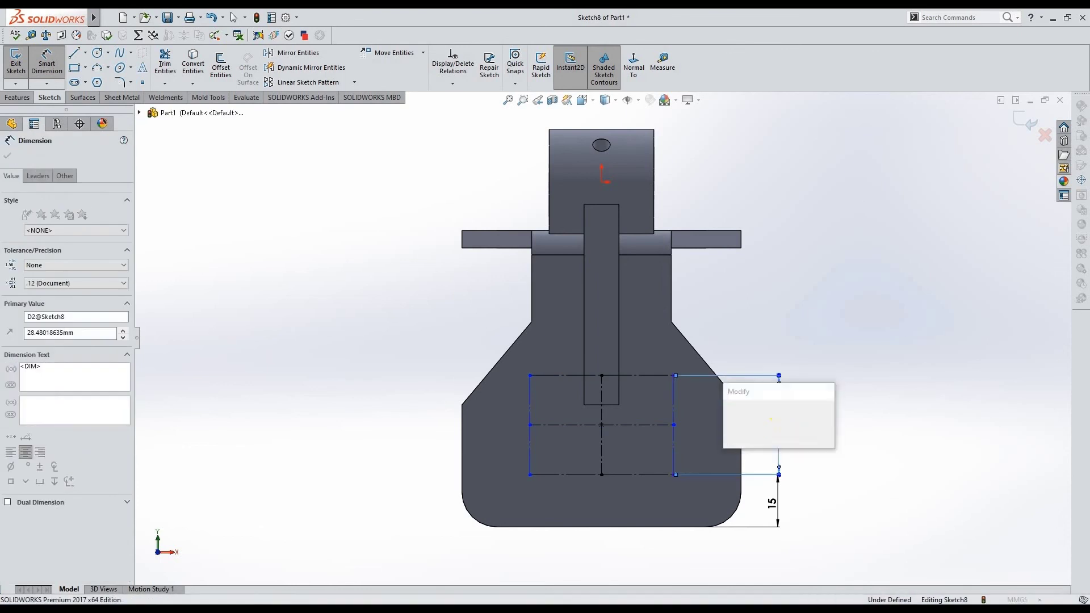
key("Return")
left_click(623, 475)
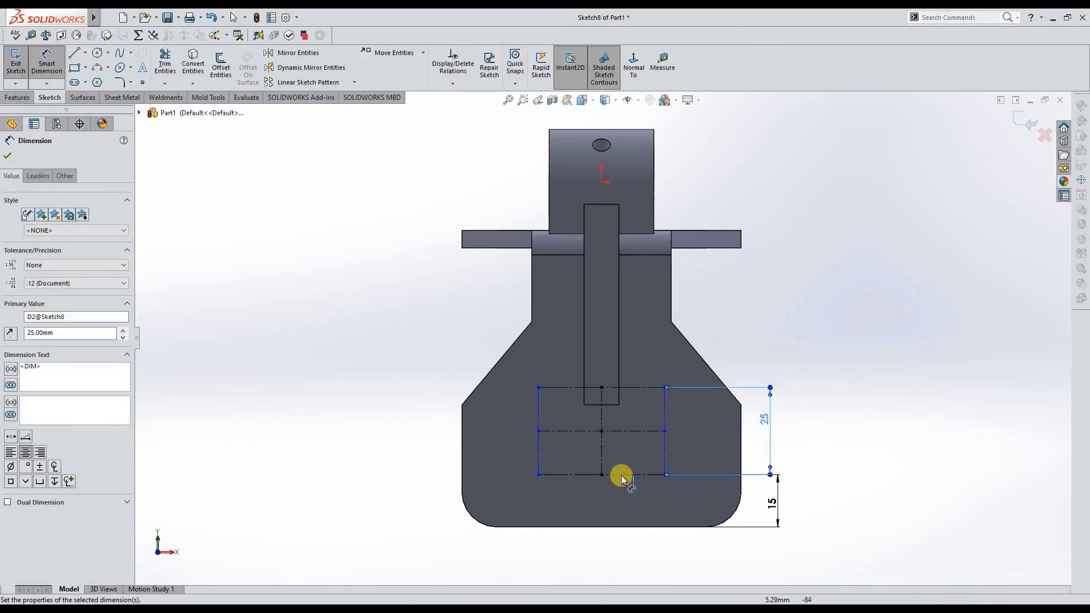
left_click(603, 559)
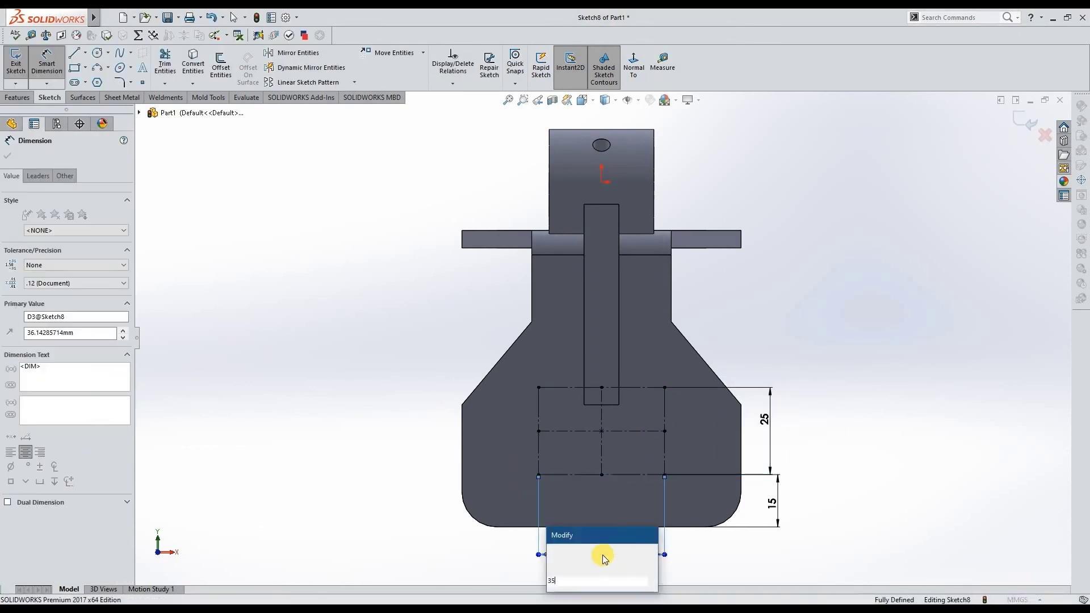
type("35")
key("Return")
- Place Ø5 circles at the four rectangle corners and make them Equal
left_click(540, 387)
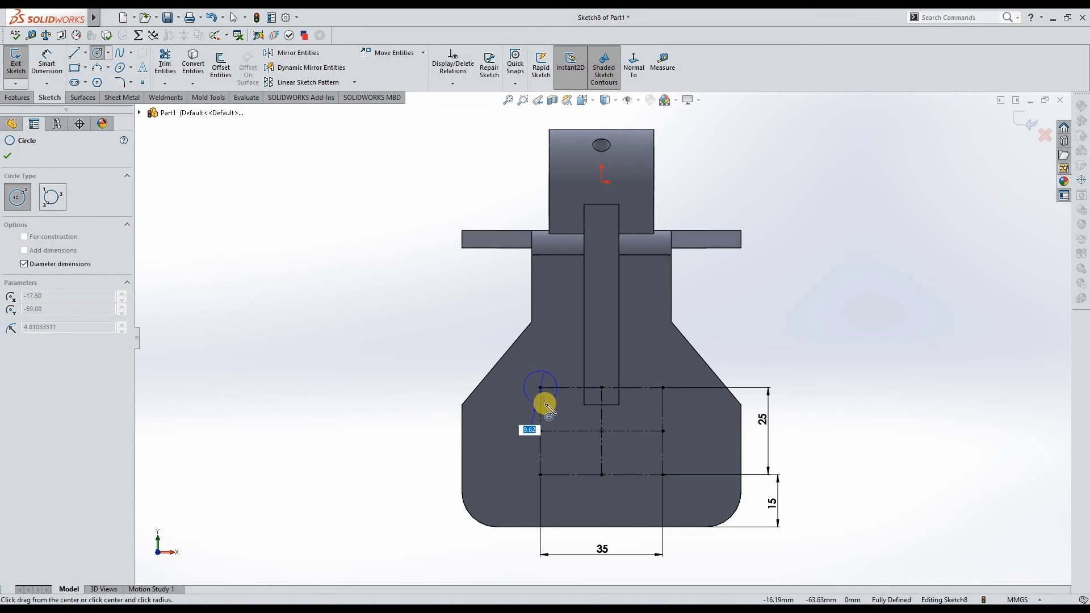
key("Return")
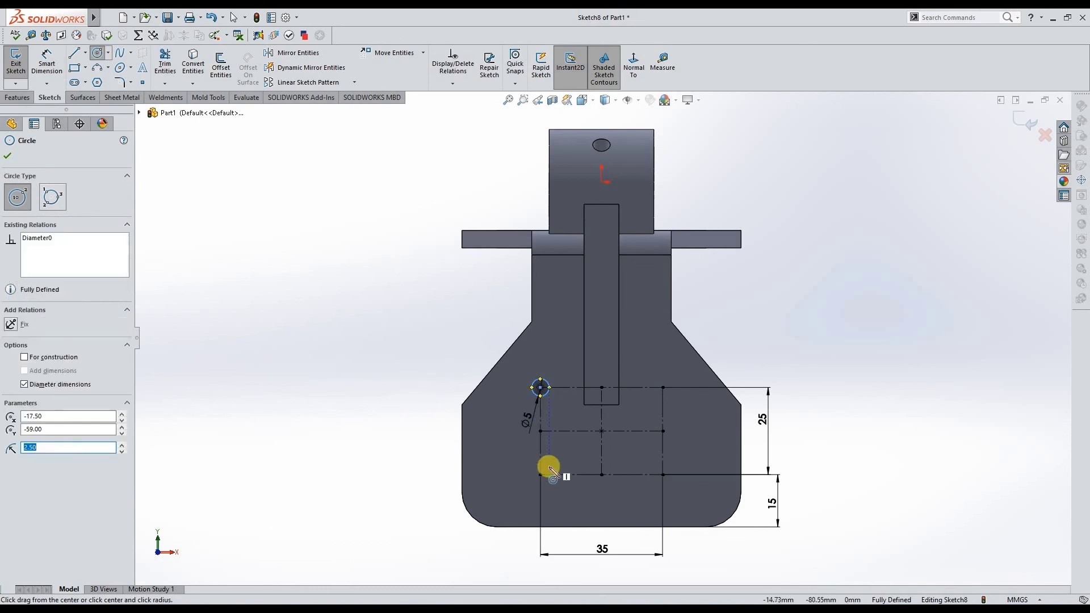
left_click(539, 476)
left_click(663, 475)
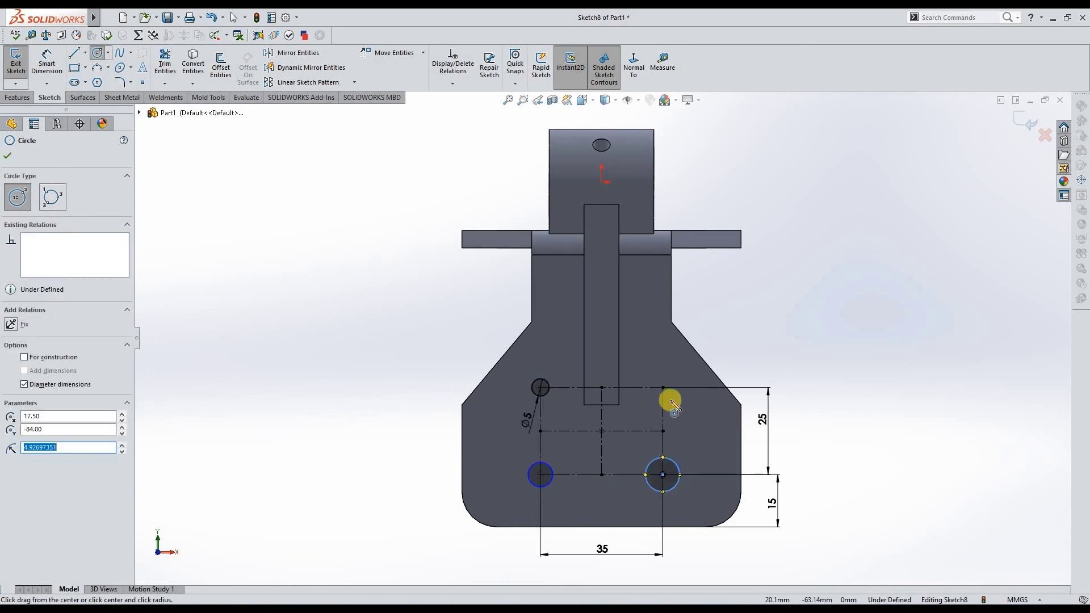
left_click_drag(663, 388, 679, 388)
key("Escape")
left_click(540, 388)
left_click(555, 473, "ctrl")
left_click(648, 462, "ctrl")
left_click(674, 397, "ctrl")
left_click(11, 374)
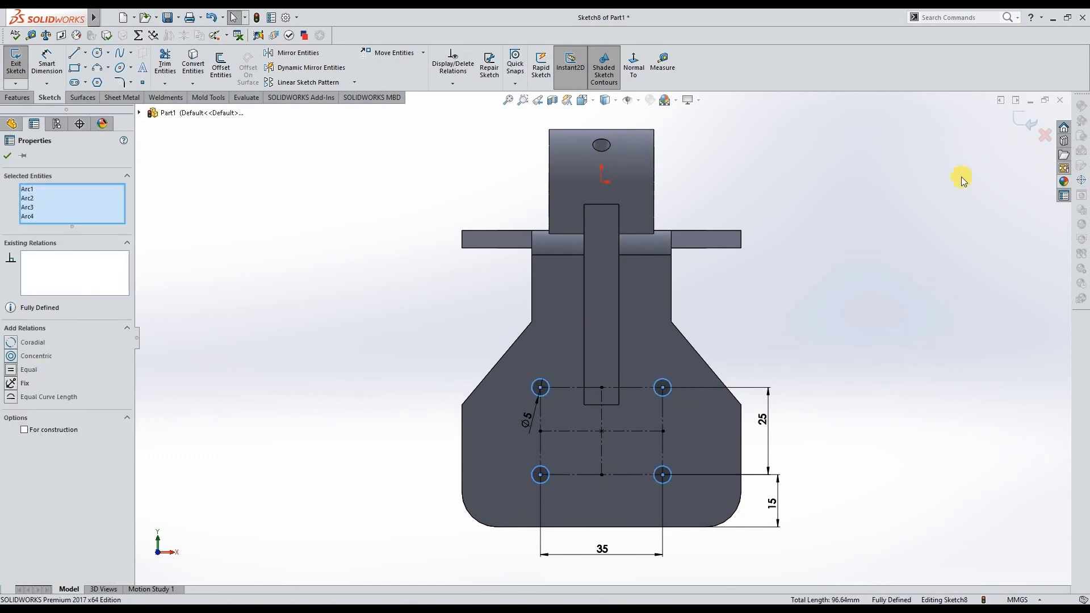
- Cut the four holes Through All in the lower plate
left_click(1024, 121)
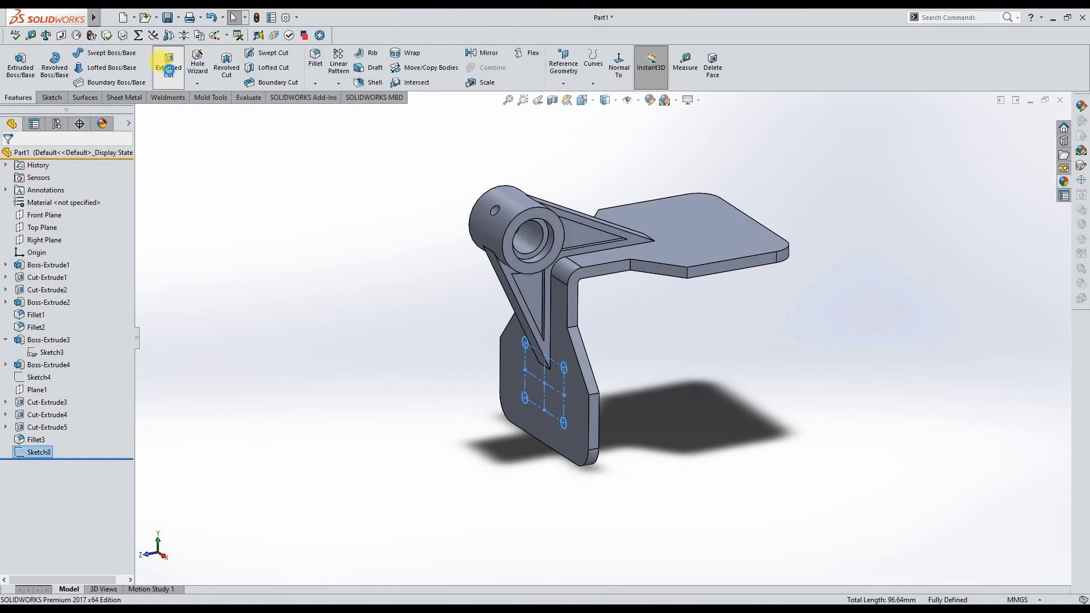
left_click(66, 257)
key("Return")
left_click(712, 243)
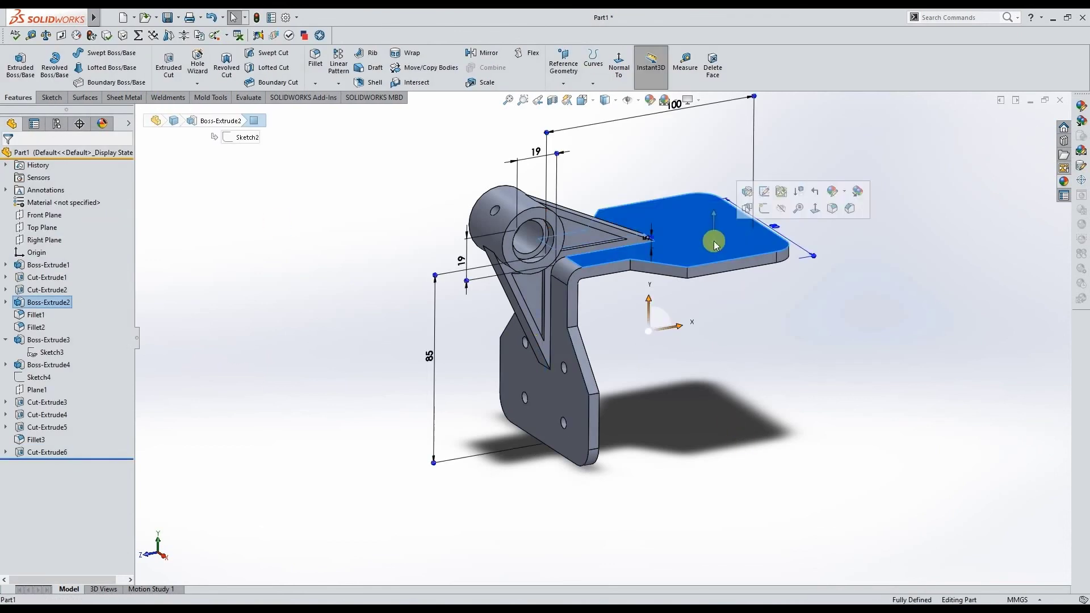
- Sketch a center rectangle on the top plate face, aligned vertically with the origin
left_click(761, 207)
left_click(76, 68)
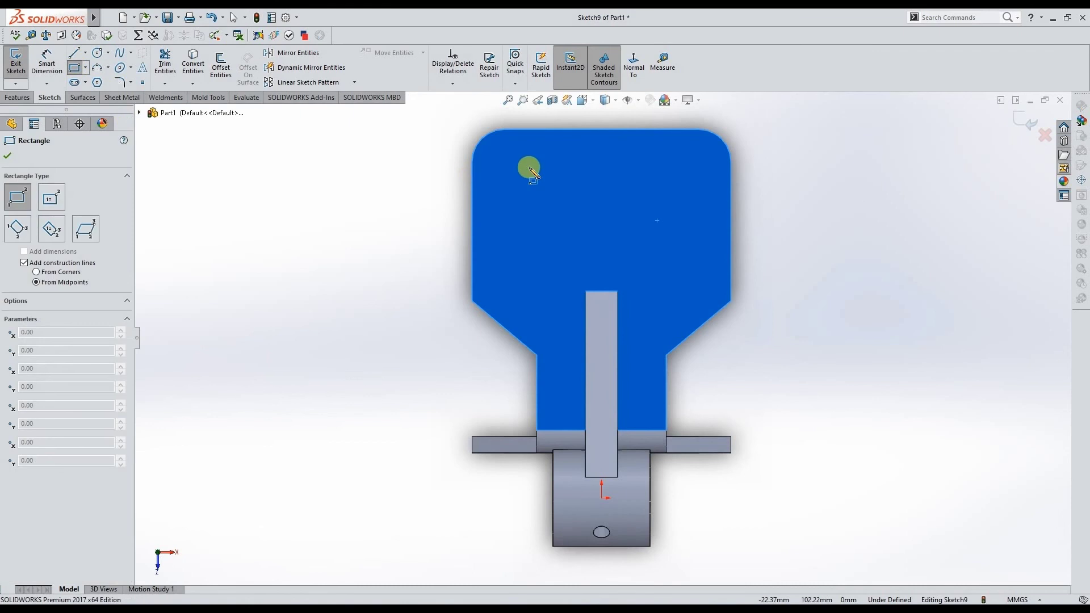
left_click(529, 168)
left_click(683, 258)
key("Escape")
left_click(602, 498)
left_click(605, 260)
left_click(656, 211)
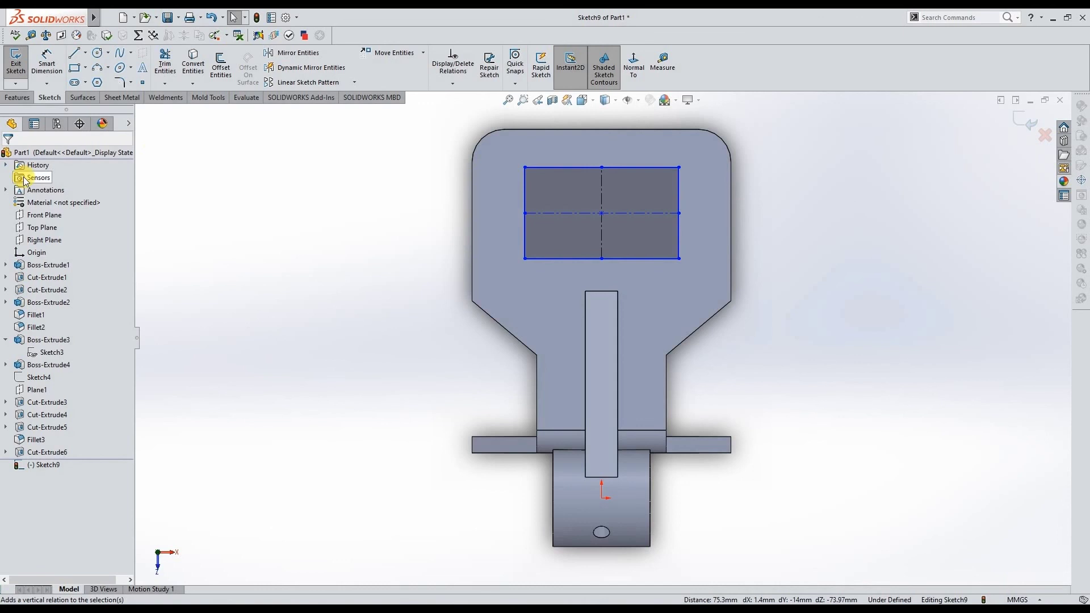
- Dimension the rectangle 20 mm from the top edge, 30 mm tall and 40 mm wide, as construction geometry
left_click(47, 59)
left_click(568, 129)
left_click(531, 167)
left_click(430, 157)
type("20")
key("Return")
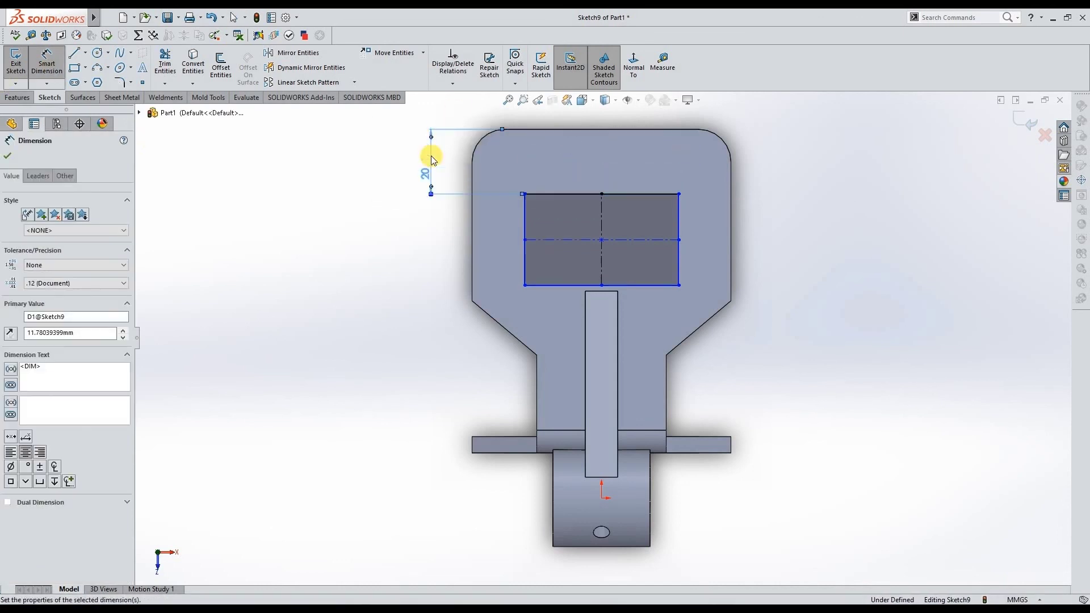
left_click(525, 222)
left_click(428, 230)
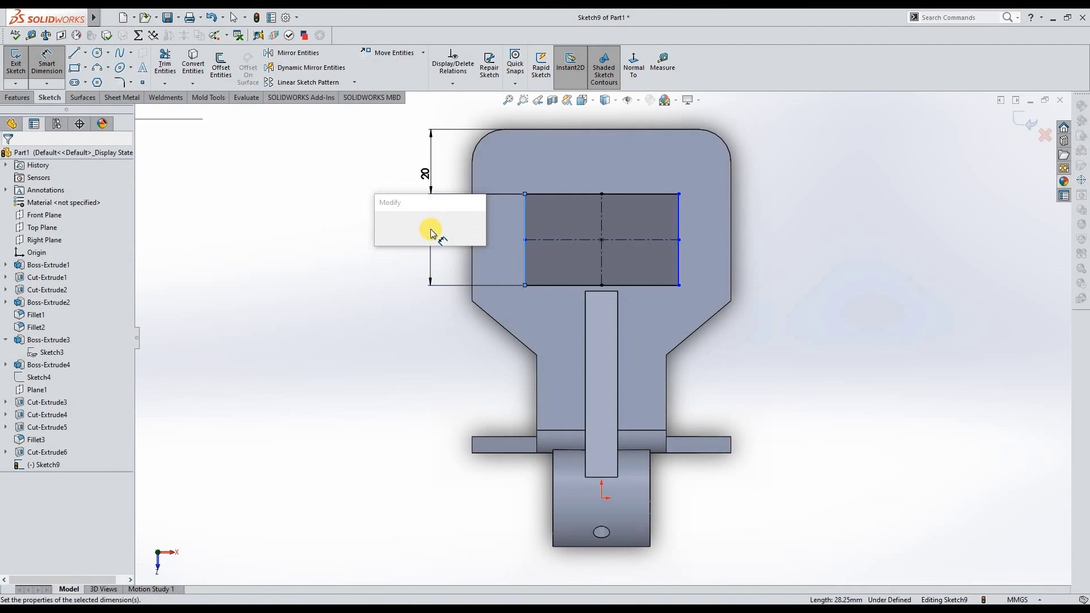
type("30")
key("Return")
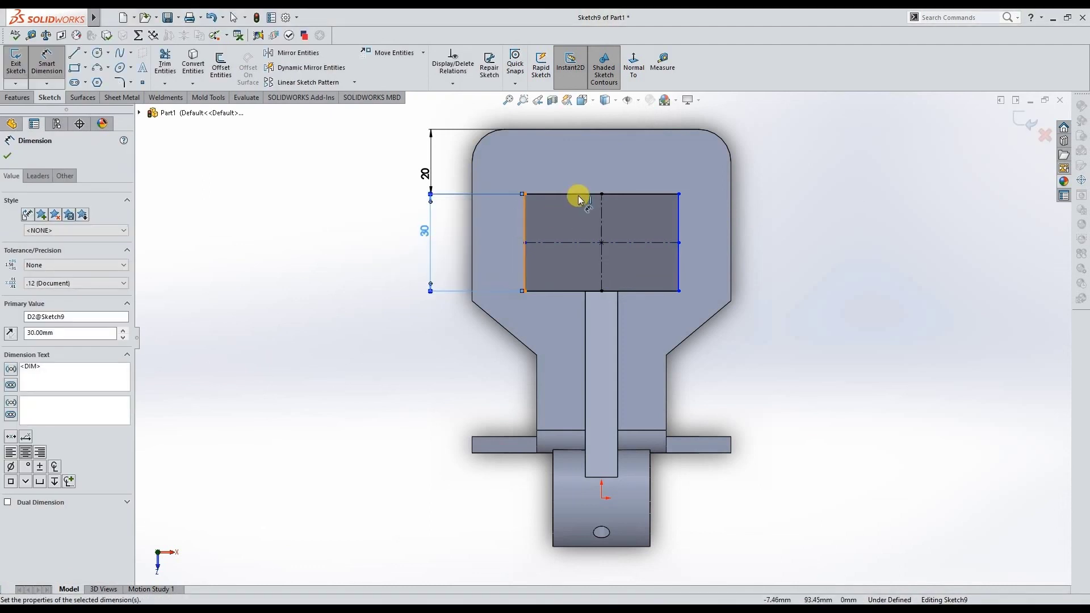
left_click(577, 194)
left_click(591, 165)
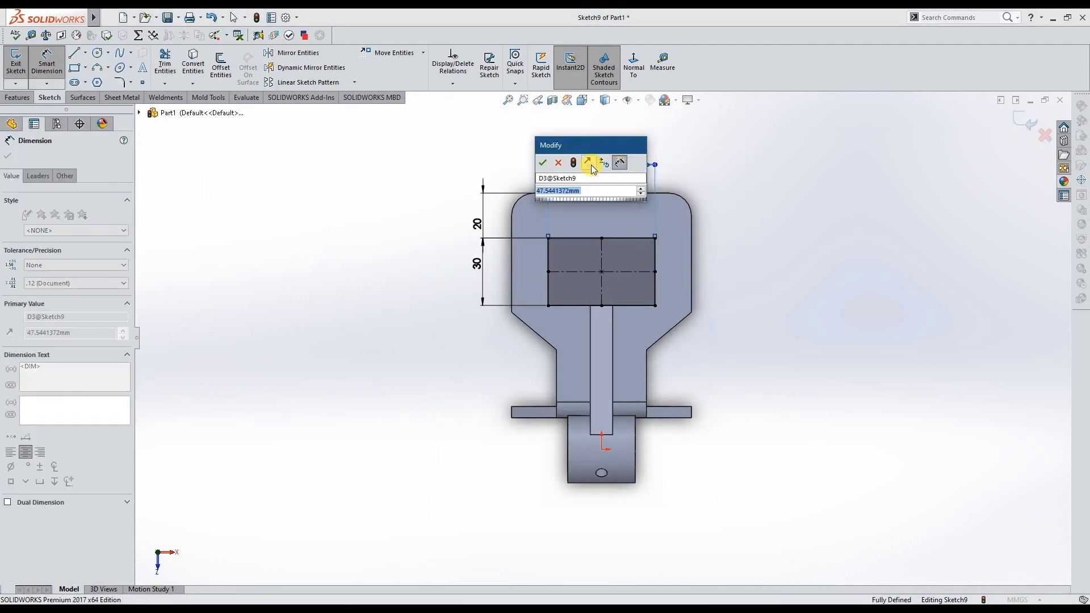
type("40")
key("Return")
key("Escape")
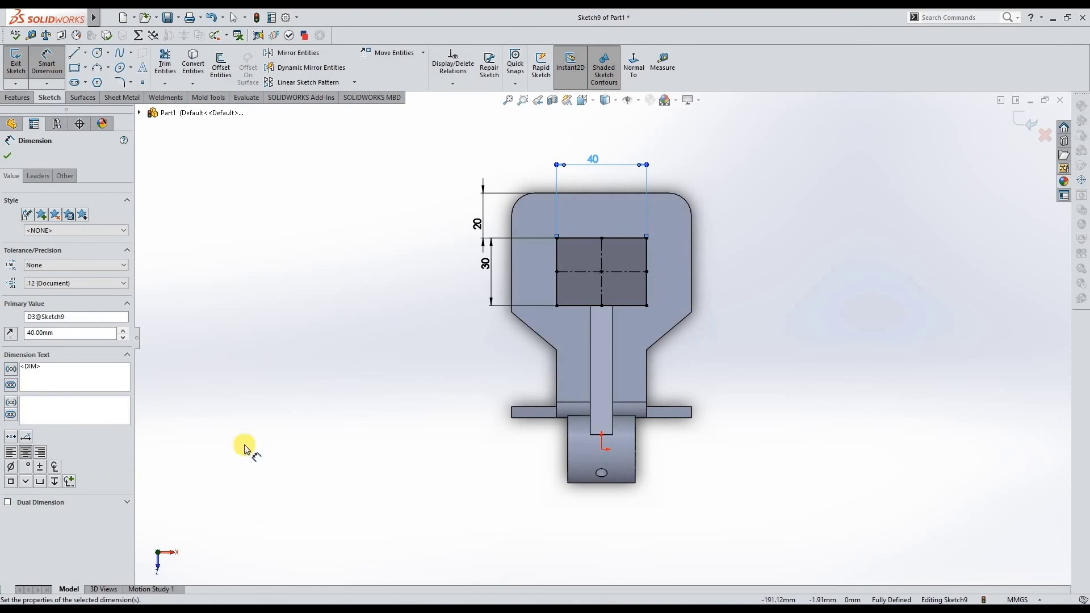
left_click(570, 250)
left_click(24, 443)
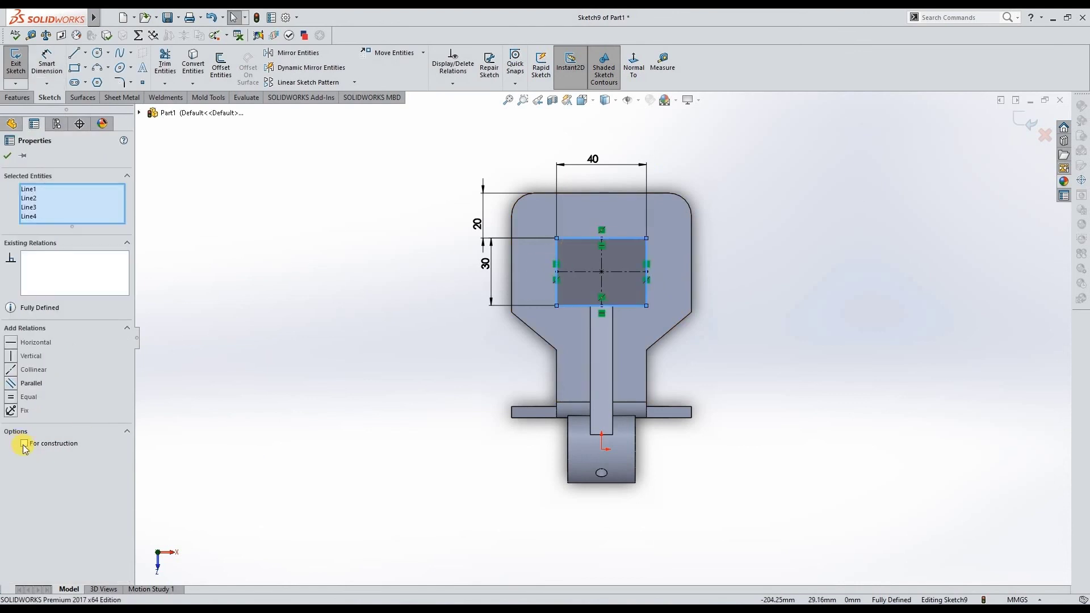
- Add Ø5 circles at the four rectangle corners and select them
left_click(101, 55)
left_click(556, 239)
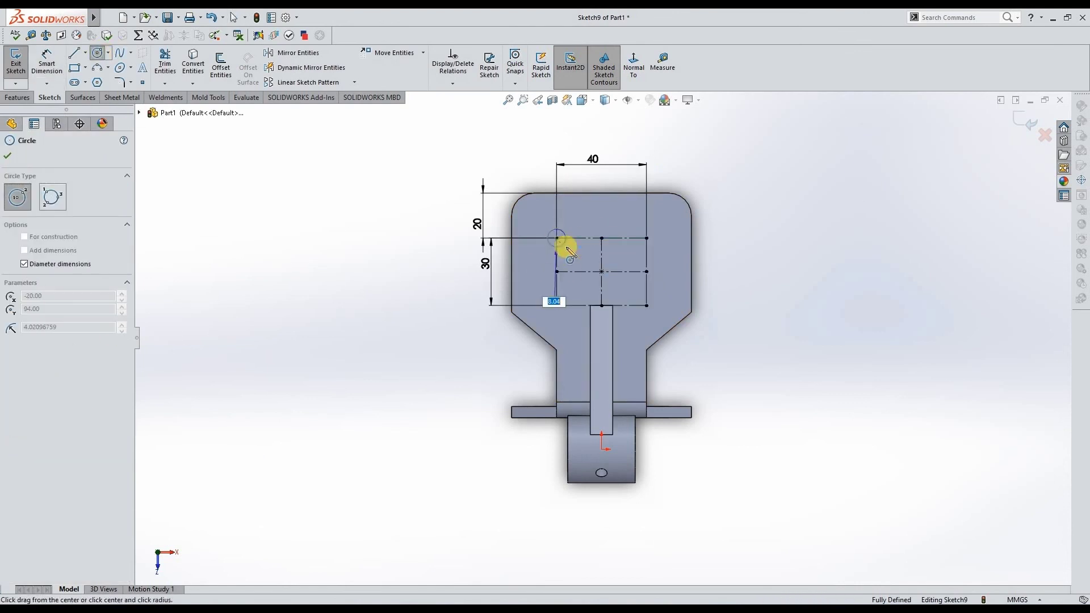
key("Return")
left_click(646, 238)
left_click(647, 305)
left_click(650, 310)
left_click(556, 305)
key("Escape")
left_click(560, 314)
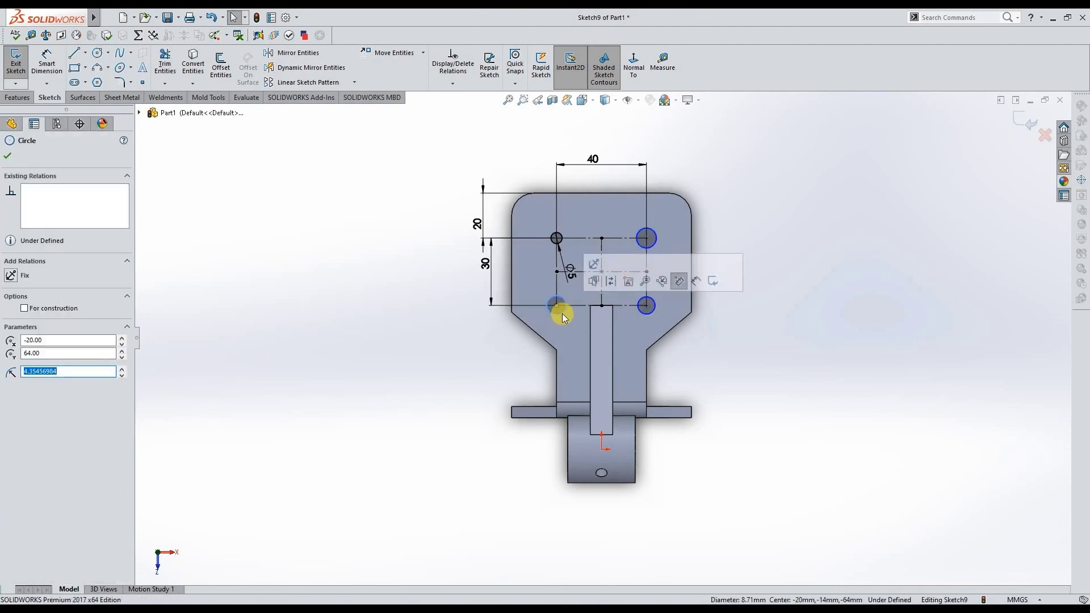
left_click(646, 238, "ctrl")
left_click(557, 238, "ctrl")
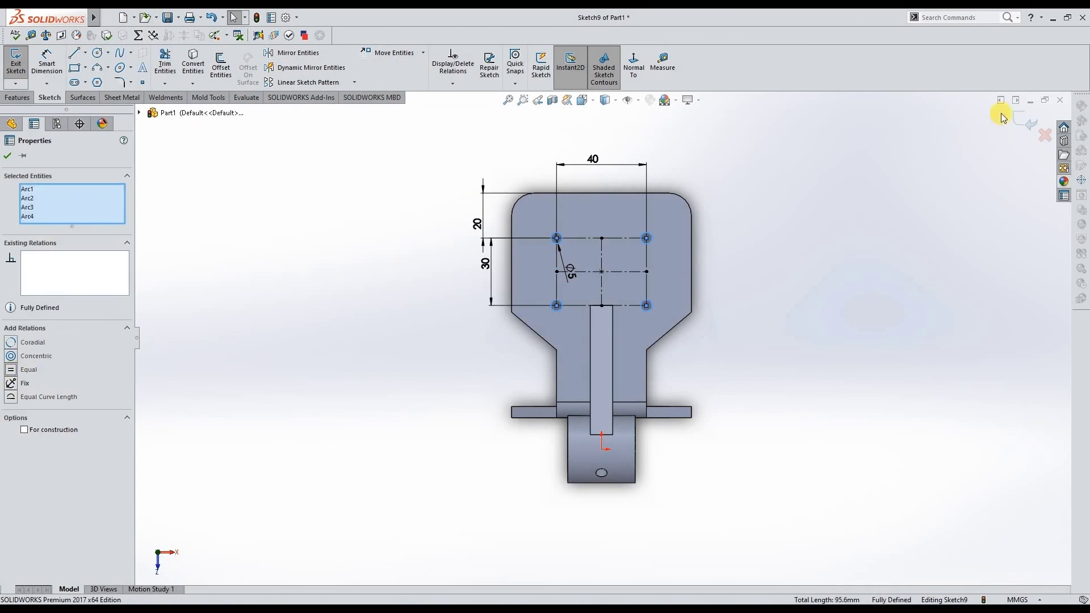
- Cut the four holes Up To Next through the top plate
key("ctrl+b")
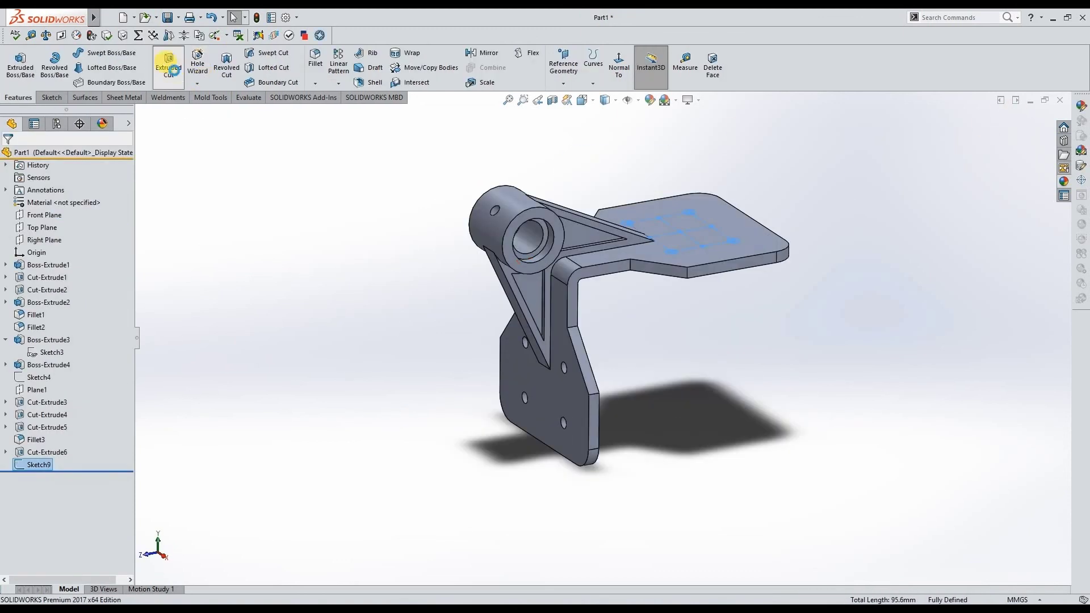
left_click(115, 225)
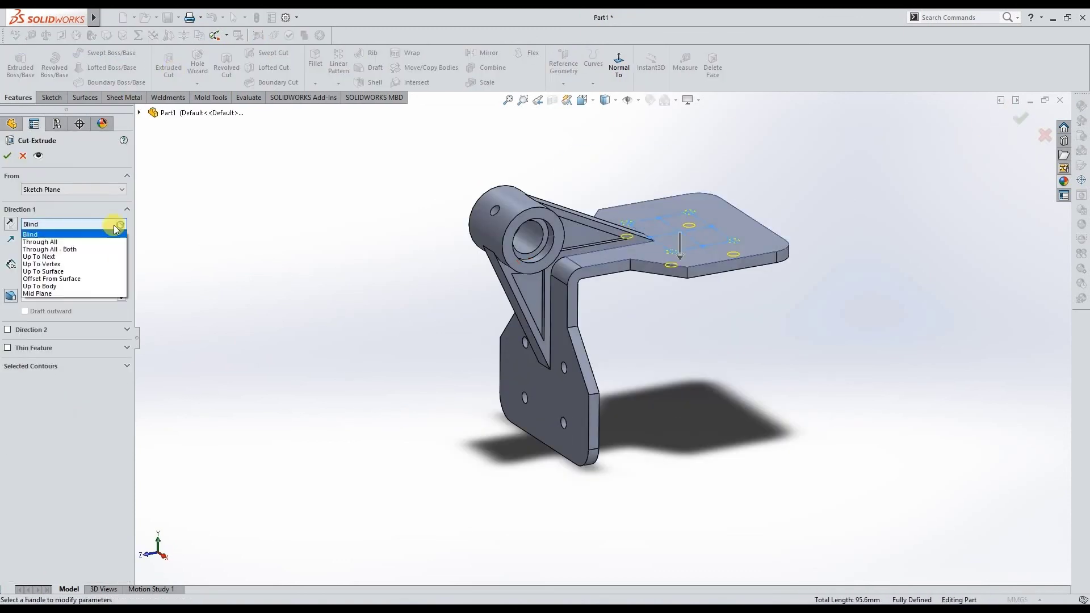
left_click(51, 259)
key("Return")
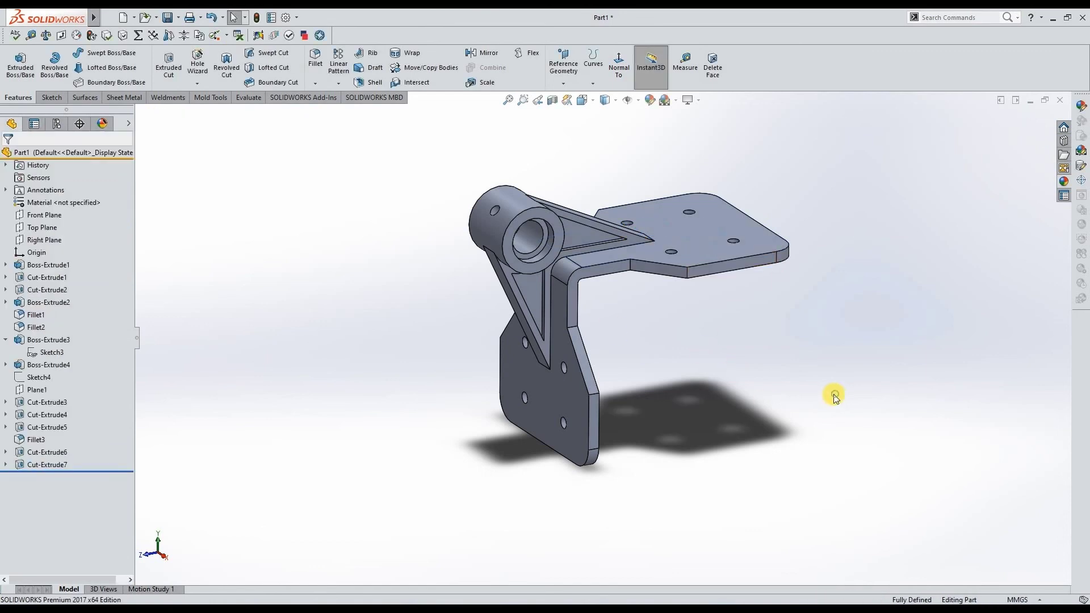